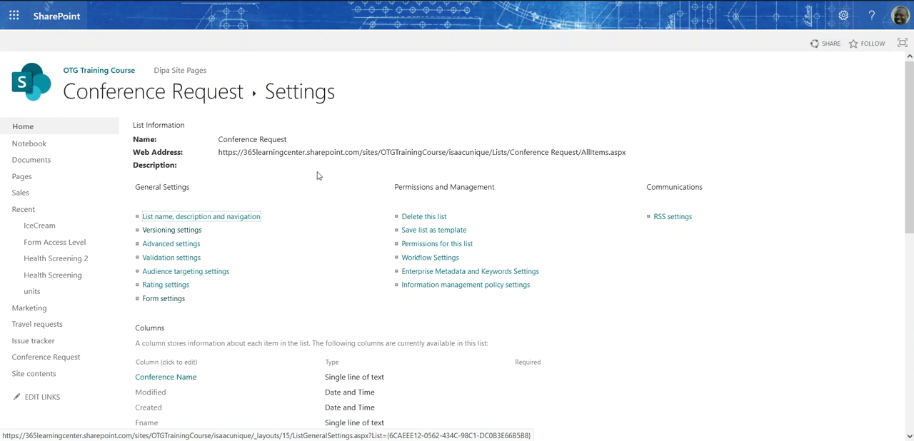
# - Examine the columns and their types in the Conference Request list settings
pyautogui.scroll(-3, 308, 215)
pyautogui.scroll(3, 309, 214)
pyautogui.scroll(-2, 309, 201)
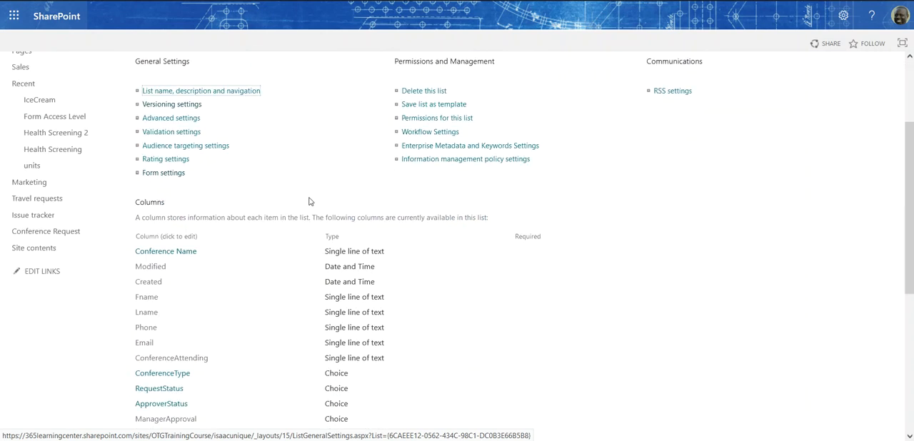
pyautogui.scroll(-1, 309, 201)
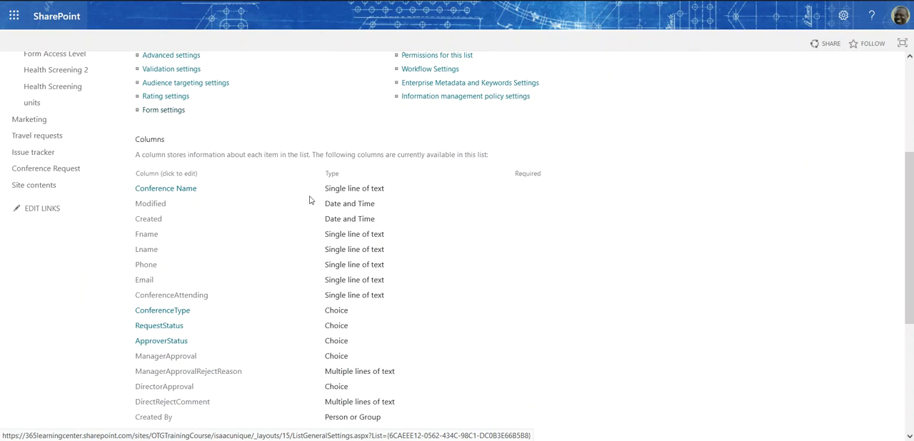
pyautogui.scroll(-1, 309, 200)
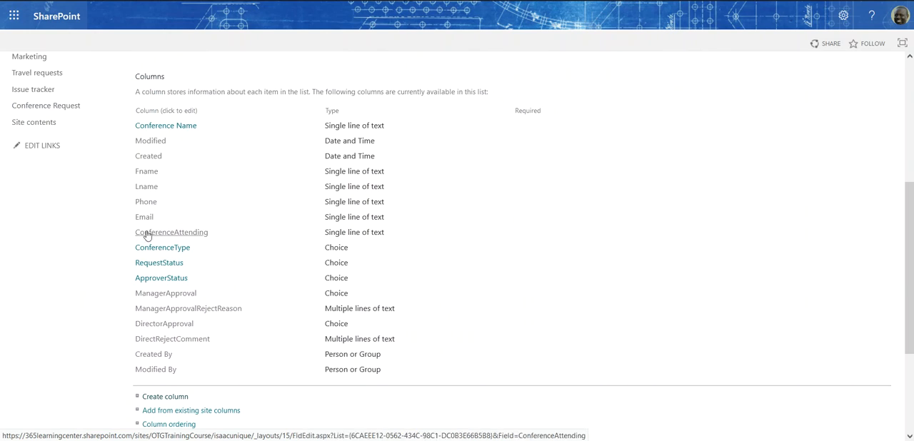
pyautogui.scroll(4, 214, 167)
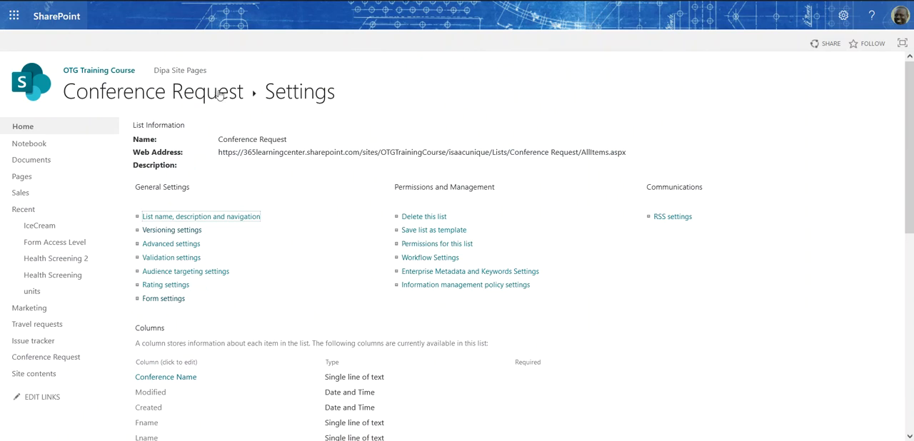
pyautogui.scroll(-3, 241, 232)
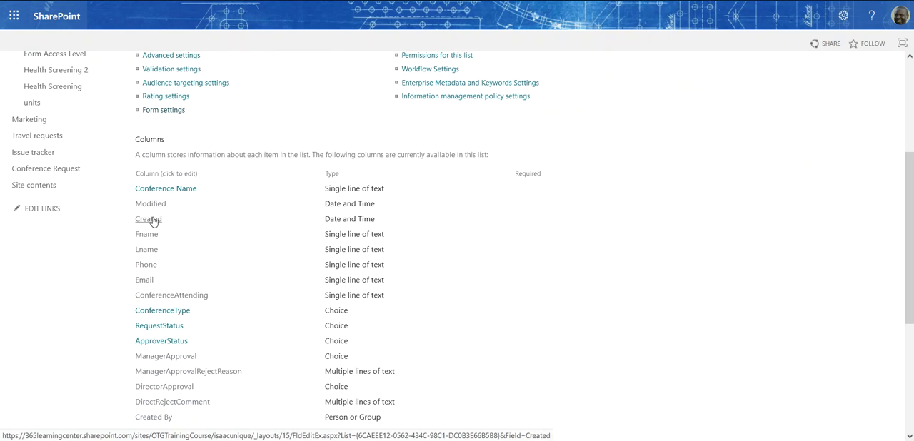
pyautogui.scroll(-2, 150, 230)
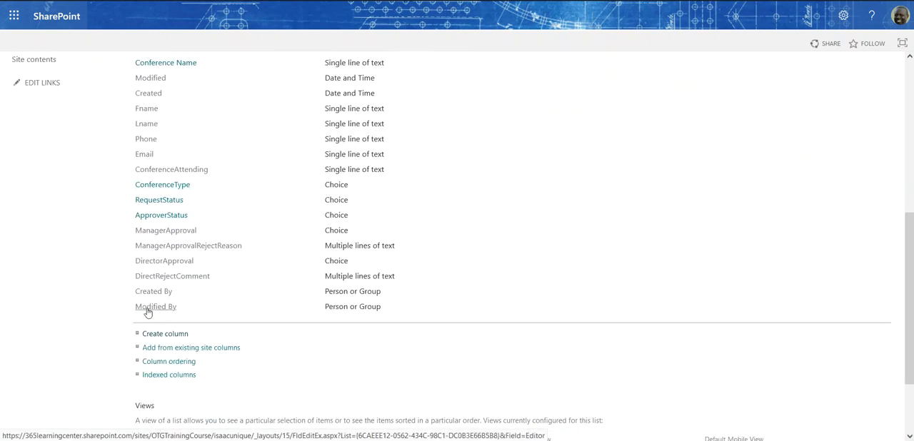
pyautogui.scroll(1, 153, 131)
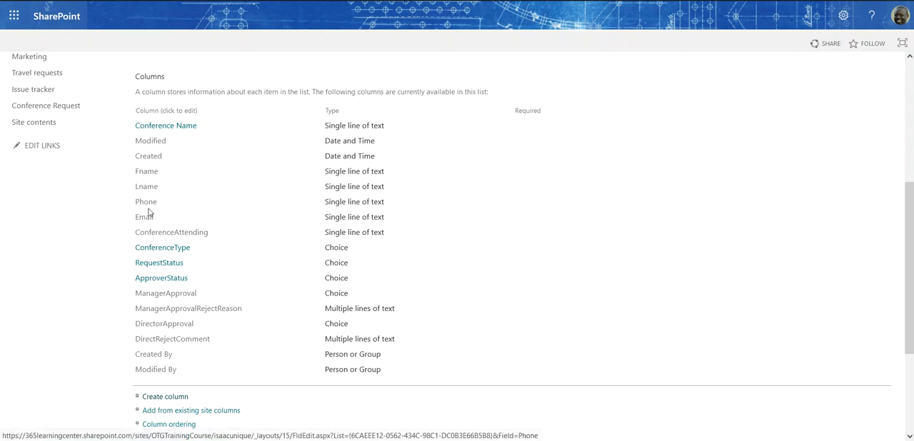
# - Review the choices defined for the ConferenceType column and leave its settings without saving
pyautogui.click(162, 250)
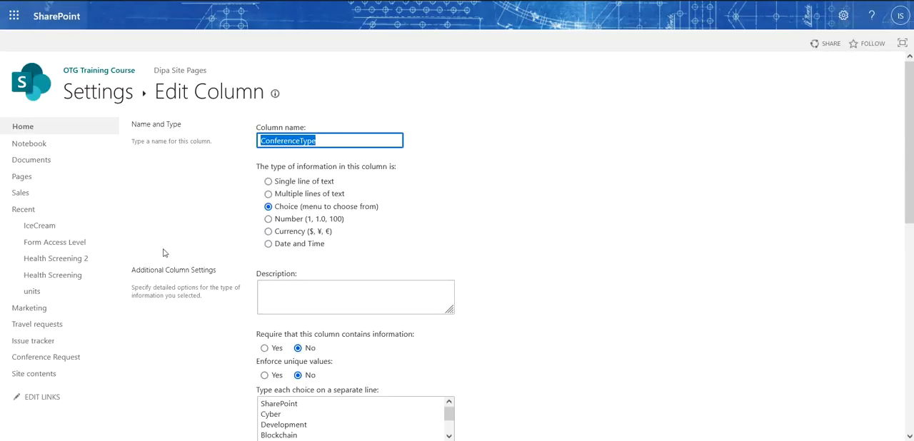
pyautogui.scroll(-2, 318, 342)
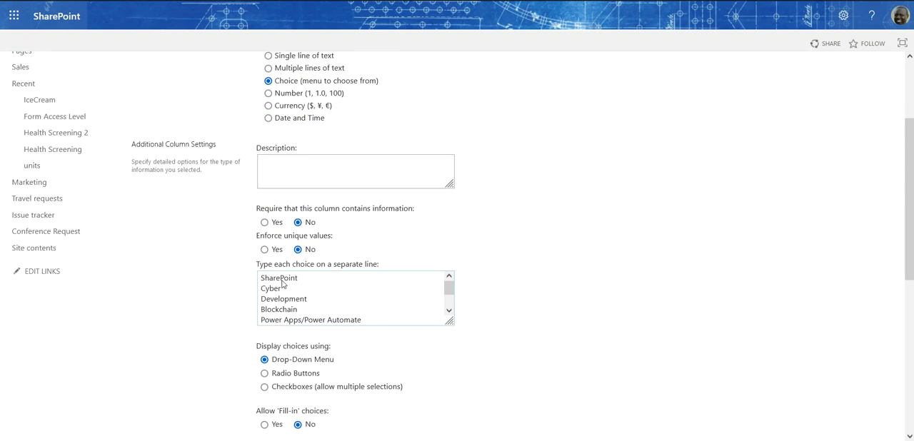
pyautogui.moveTo(272, 286); pyautogui.dragTo(295, 335)
pyautogui.click(303, 298)
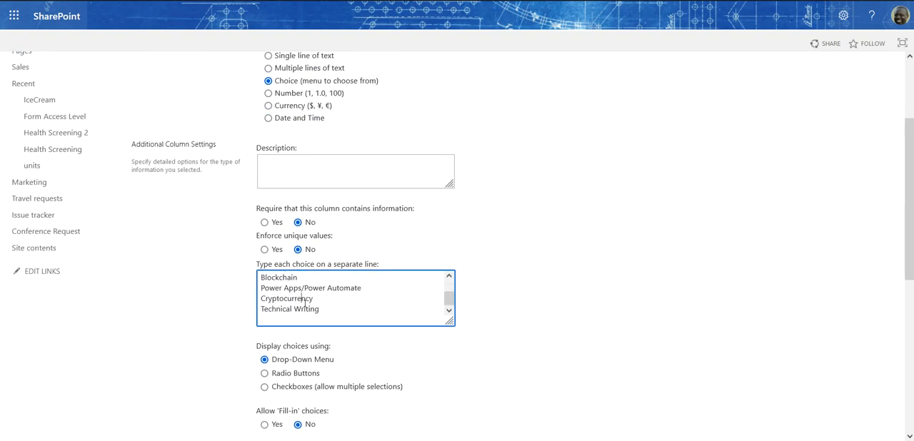
pyautogui.moveTo(320, 311); pyautogui.dragTo(268, 266)
pyautogui.click(590, 266)
pyautogui.scroll(-5, 590, 266)
pyautogui.click(866, 373)
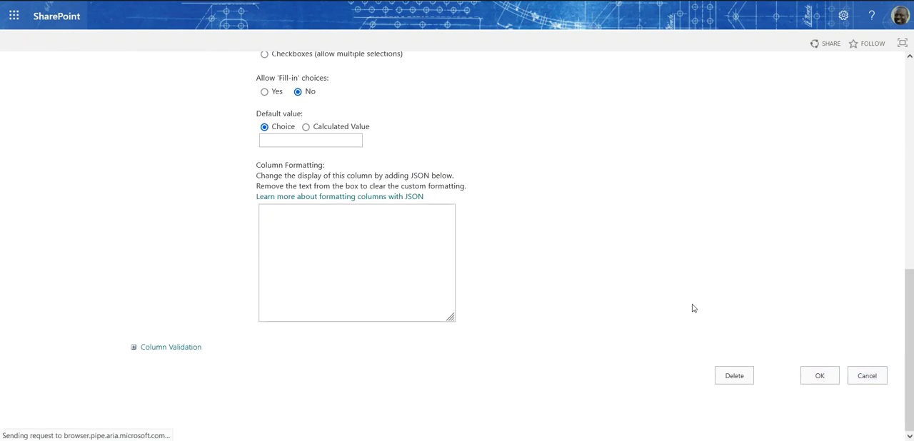
# - Review the approval stages defined as choices in the ApproverStatus column and leave without saving
pyautogui.scroll(-4, 204, 296)
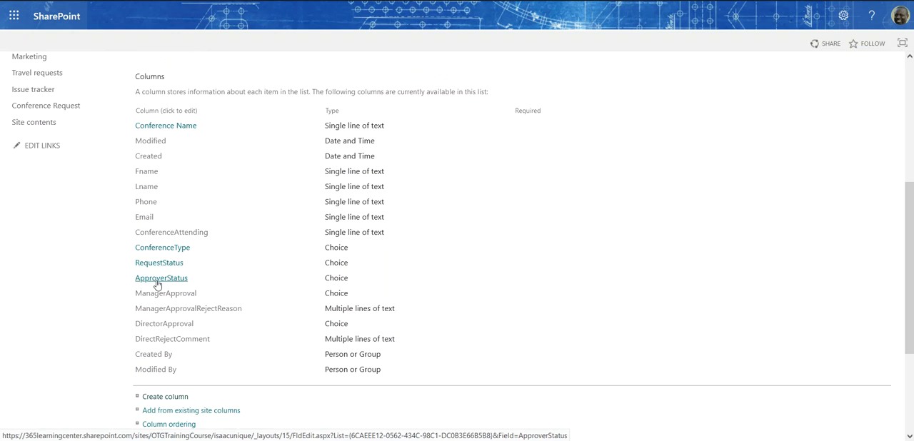
pyautogui.click(158, 281)
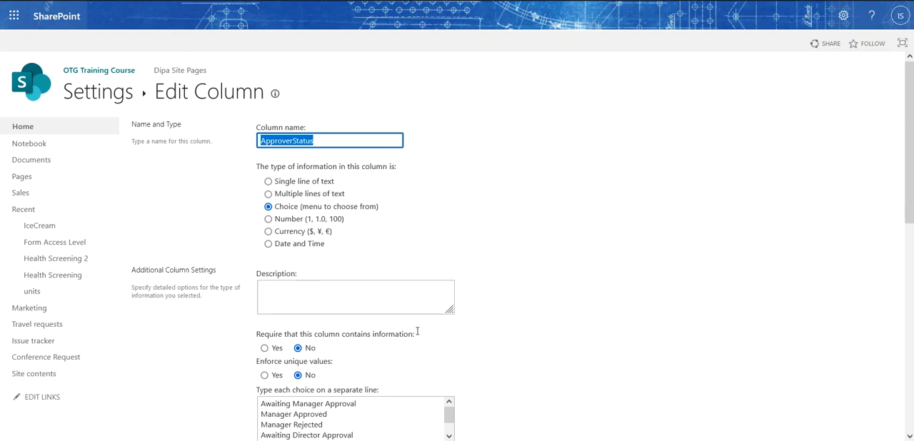
pyautogui.scroll(-2, 419, 334)
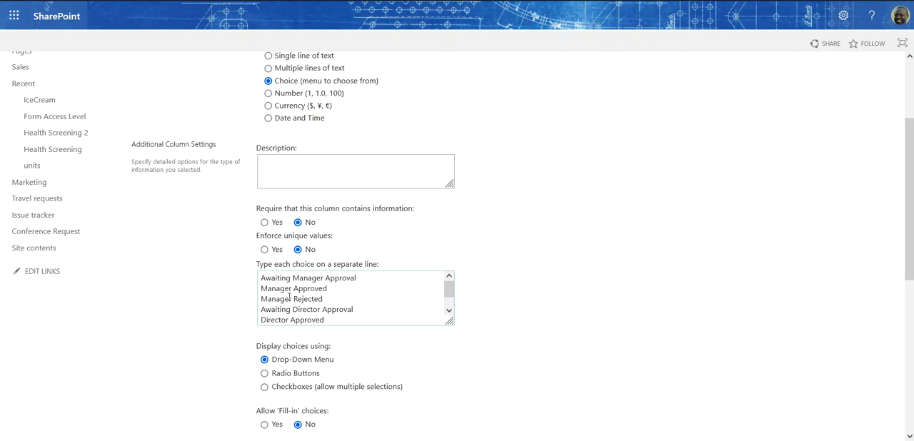
pyautogui.click(283, 310)
pyautogui.scroll(-3, 333, 310)
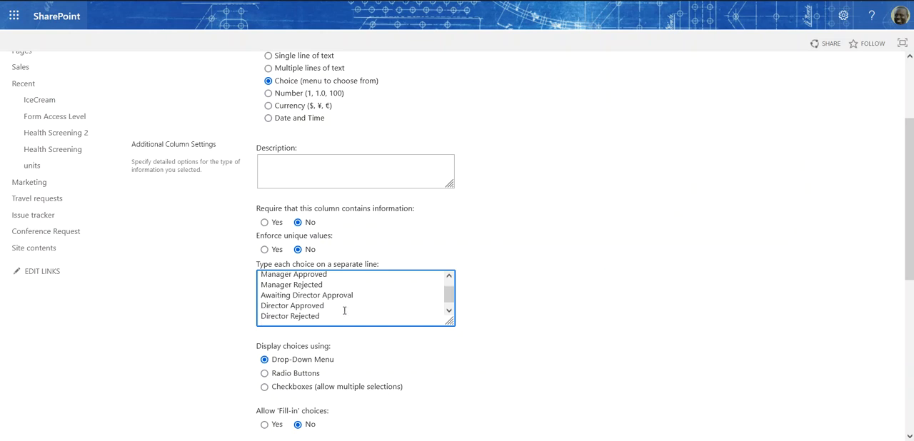
pyautogui.scroll(5, 350, 233)
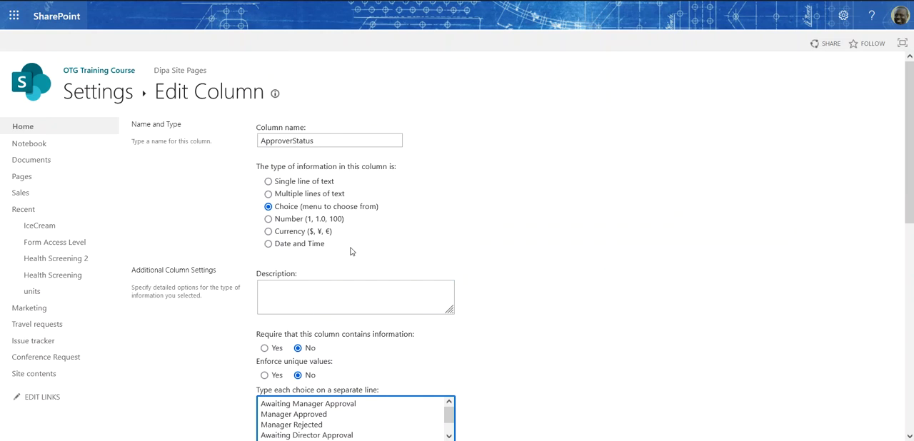
pyautogui.scroll(-8, 814, 373)
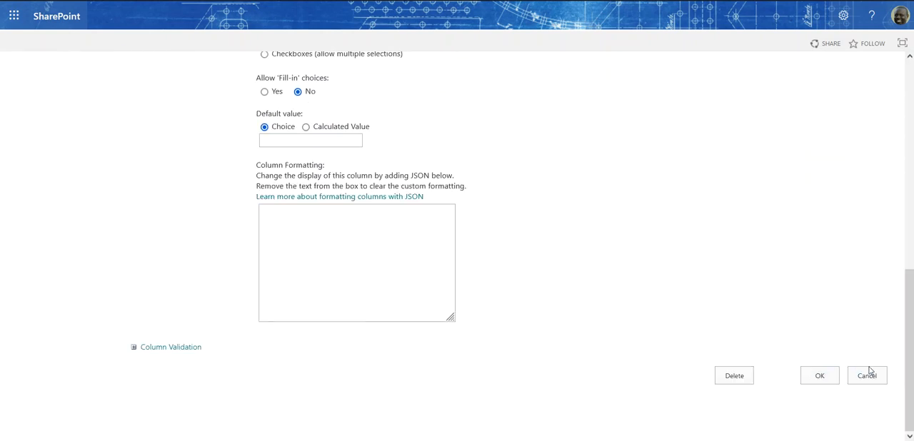
pyautogui.click(867, 375)
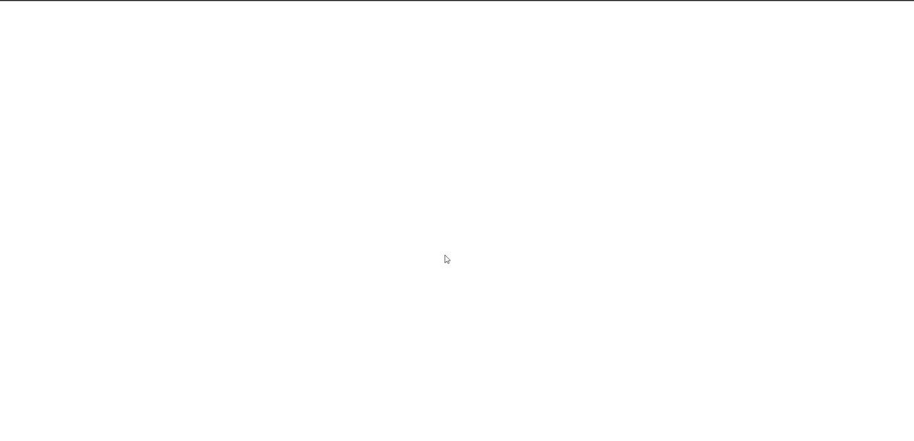
# - Look over the manager and director approval columns and return to the Conference Request list
pyautogui.scroll(-3, 357, 246)
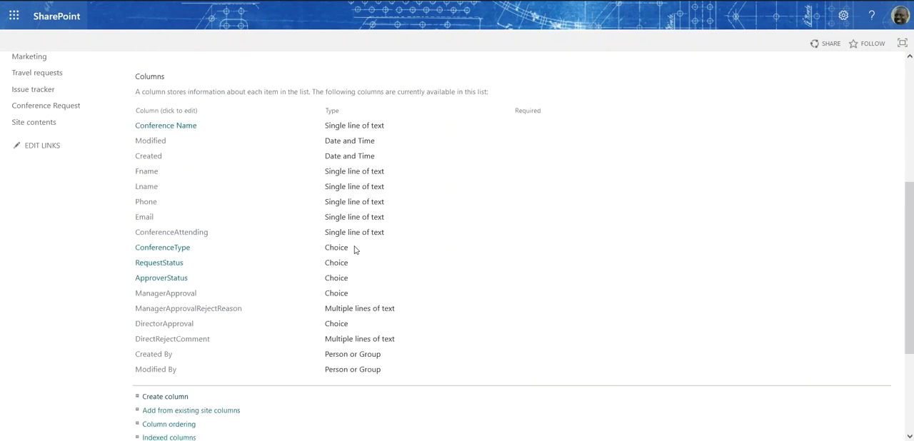
pyautogui.scroll(-1, 355, 249)
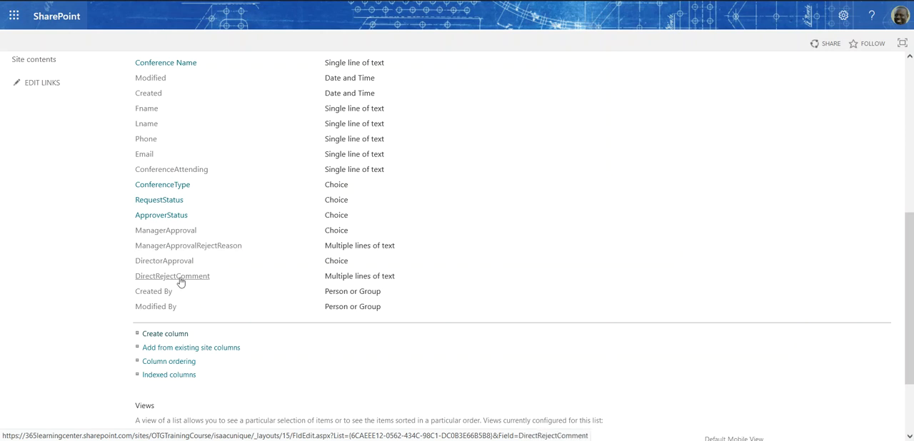
pyautogui.scroll(3, 337, 209)
pyautogui.scroll(2, 337, 209)
pyautogui.click(182, 97)
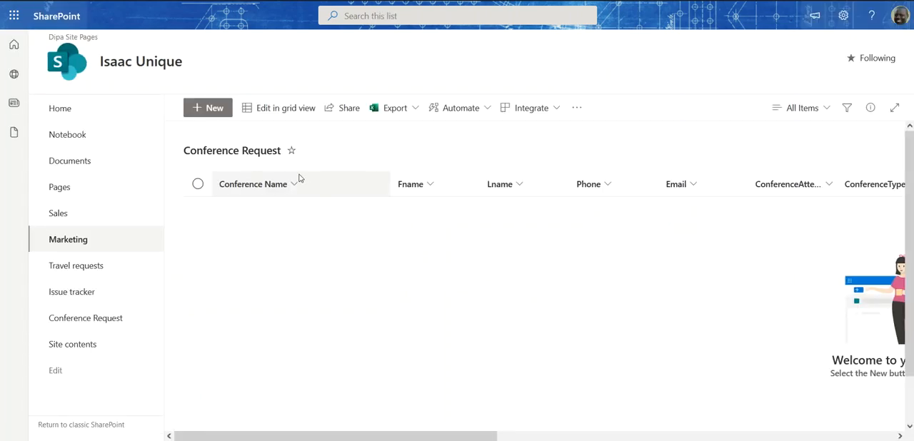
# - Open a blank new item form for the Conference Request list and examine all its fields
pyautogui.click(209, 109)
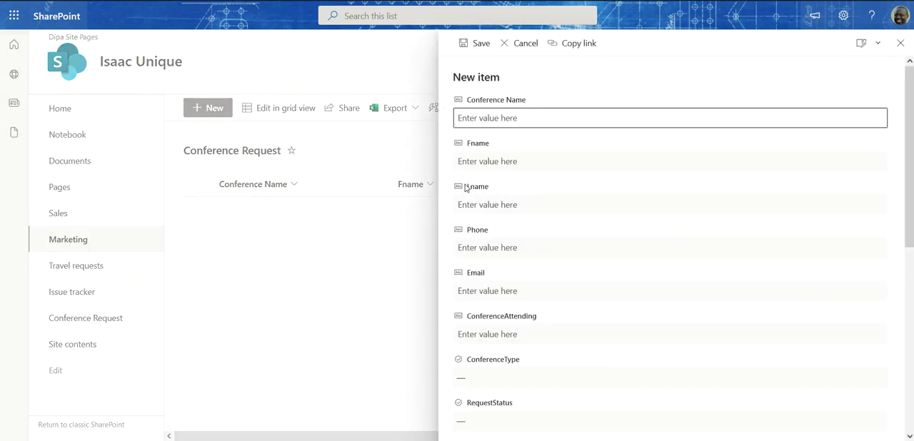
pyautogui.scroll(-5, 515, 191)
pyautogui.scroll(5, 571, 141)
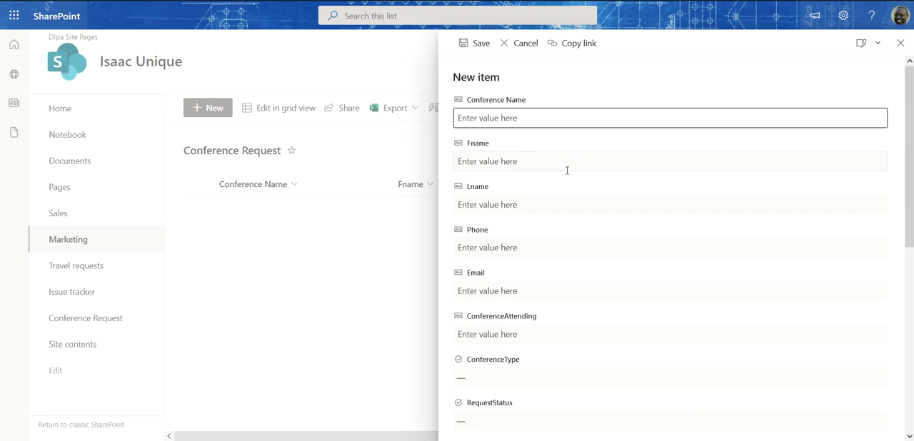
pyautogui.scroll(-5, 567, 171)
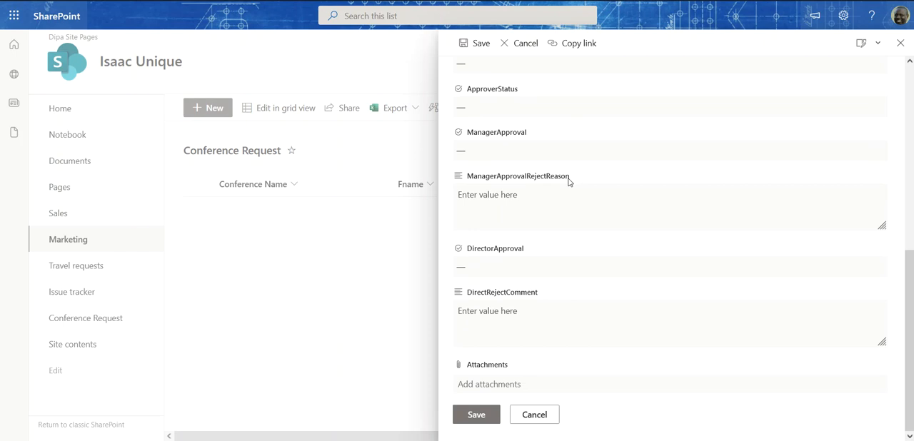
pyautogui.scroll(5, 569, 182)
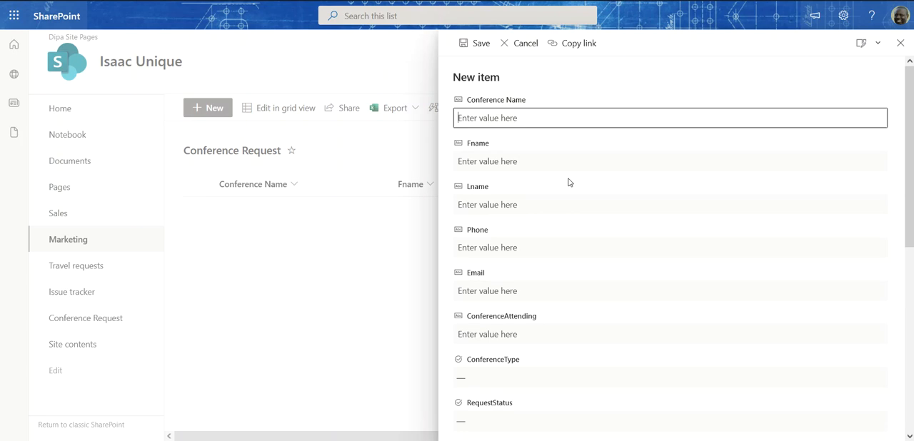
pyautogui.scroll(-3, 569, 182)
pyautogui.scroll(-3, 569, 182)
pyautogui.scroll(6, 569, 182)
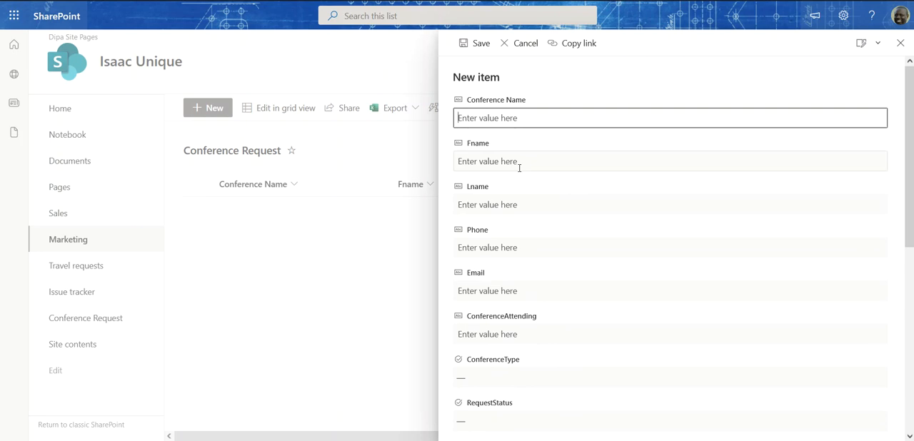
pyautogui.scroll(-5, 544, 286)
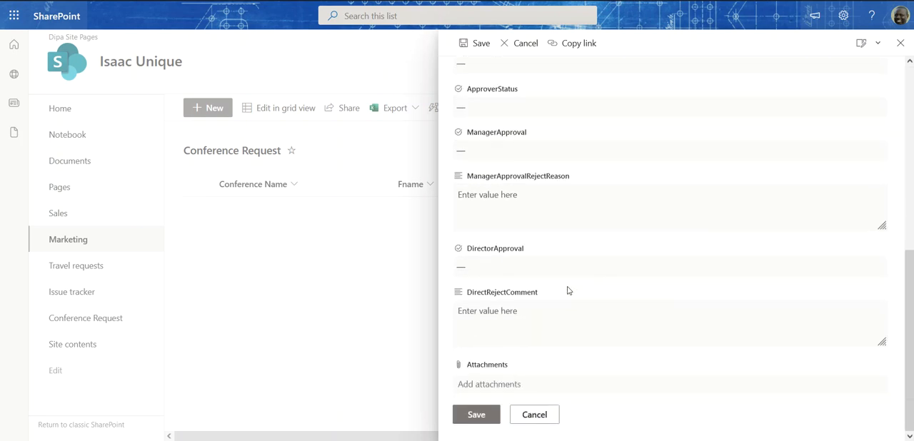
pyautogui.scroll(5, 540, 225)
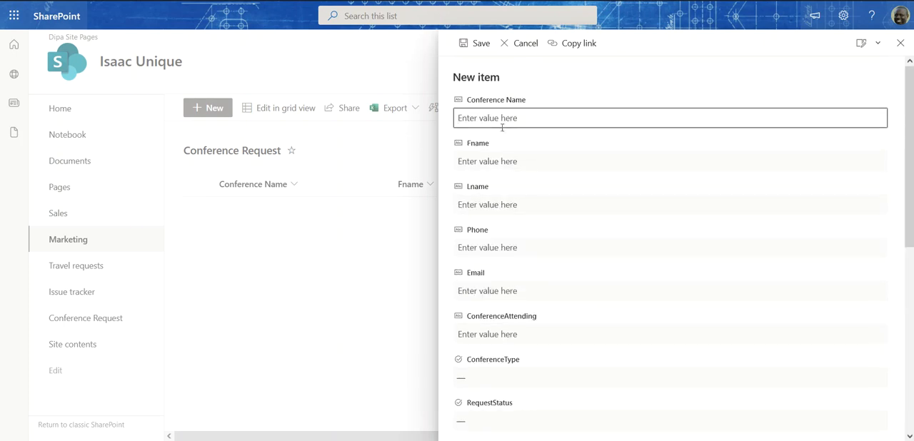
pyautogui.scroll(-5, 539, 193)
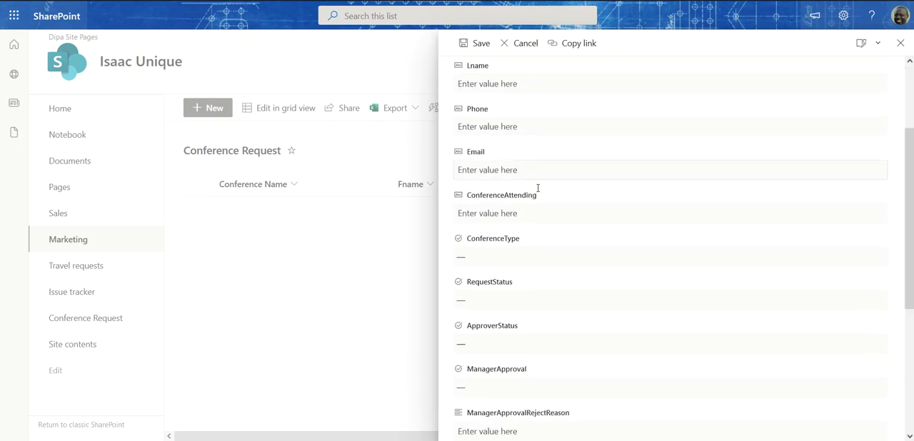
pyautogui.scroll(5, 545, 225)
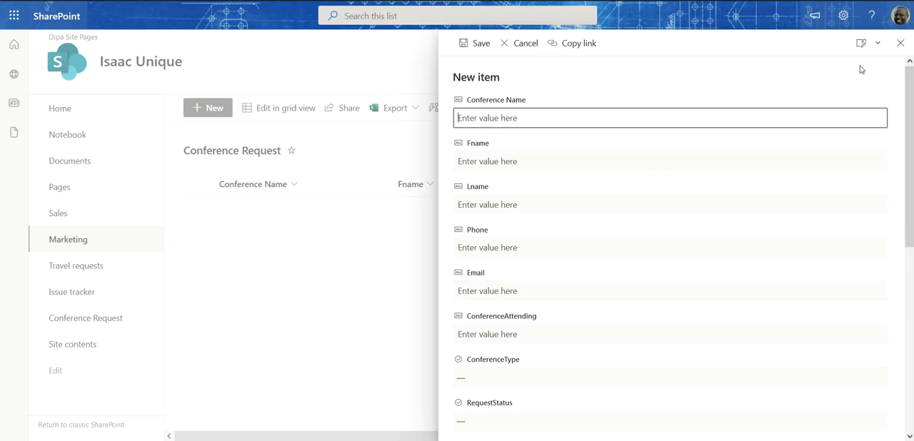
# - Check the form's customization options, close the form without saving, and view the list's Power Automate and Power Apps integration options
pyautogui.click(879, 47)
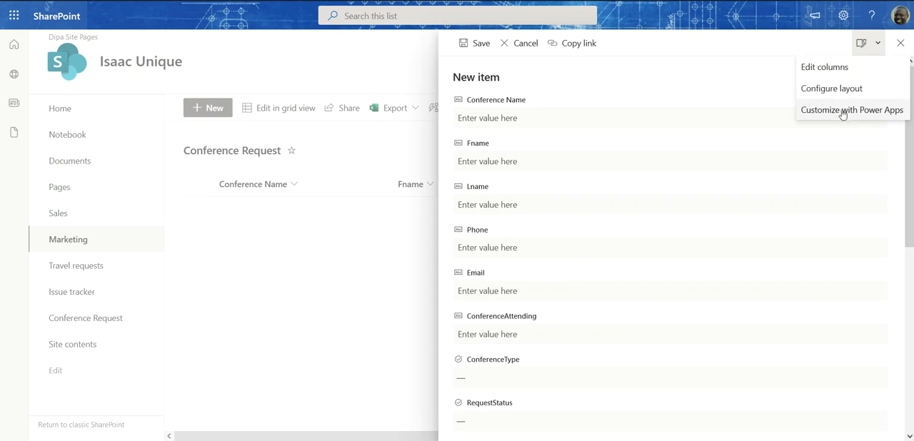
pyautogui.click(525, 47)
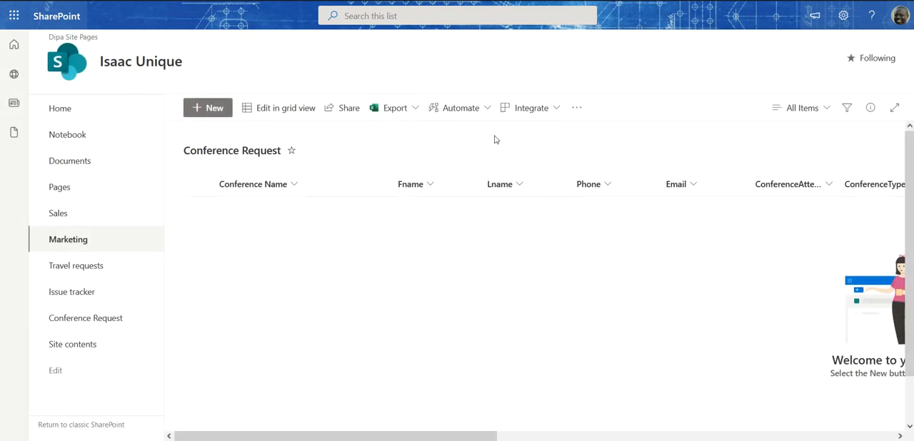
pyautogui.click(557, 109)
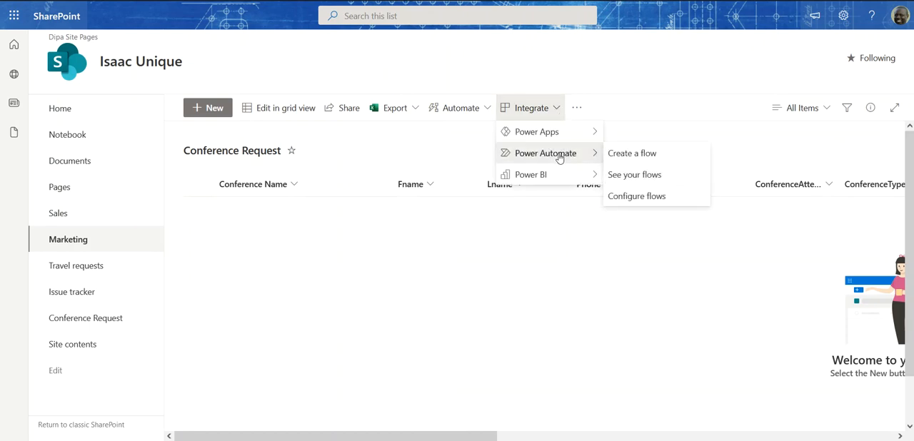
pyautogui.moveTo(558, 134)
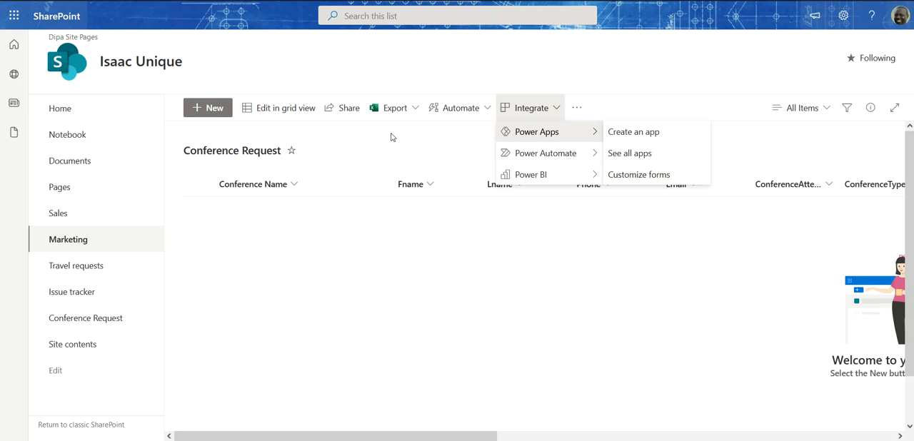
# - Open the Conference Request new item form for customization in Power Apps and hide its field list and properties
pyautogui.click(207, 109)
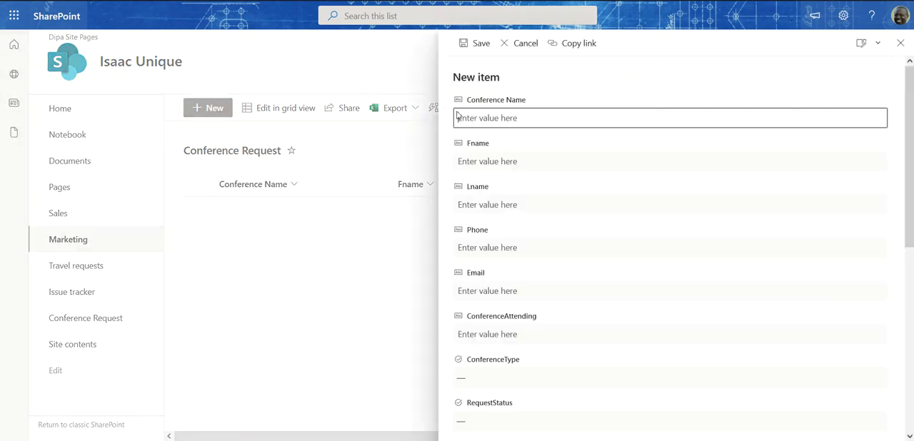
pyautogui.click(877, 49)
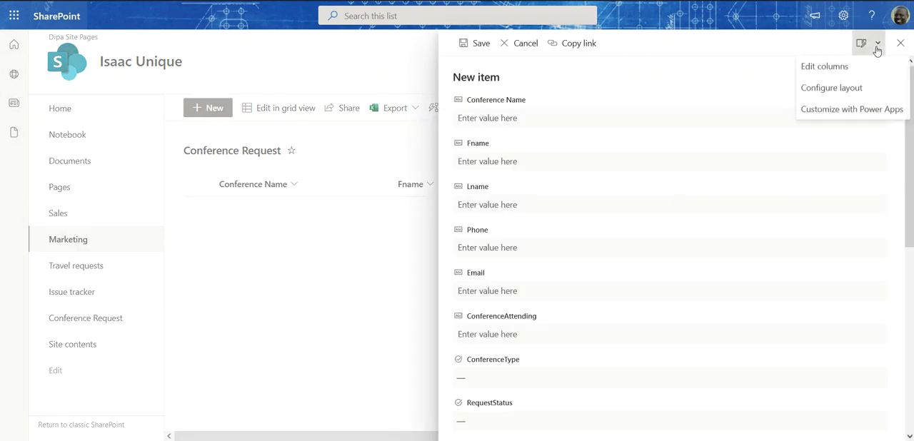
pyautogui.click(851, 111)
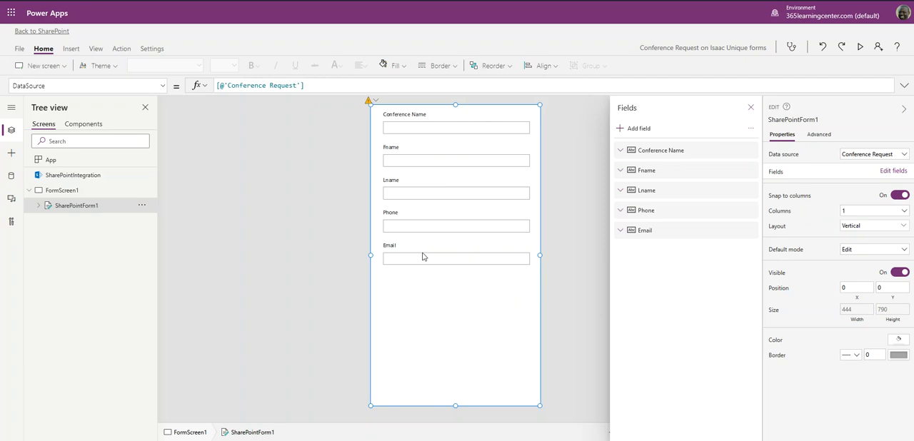
pyautogui.click(751, 112)
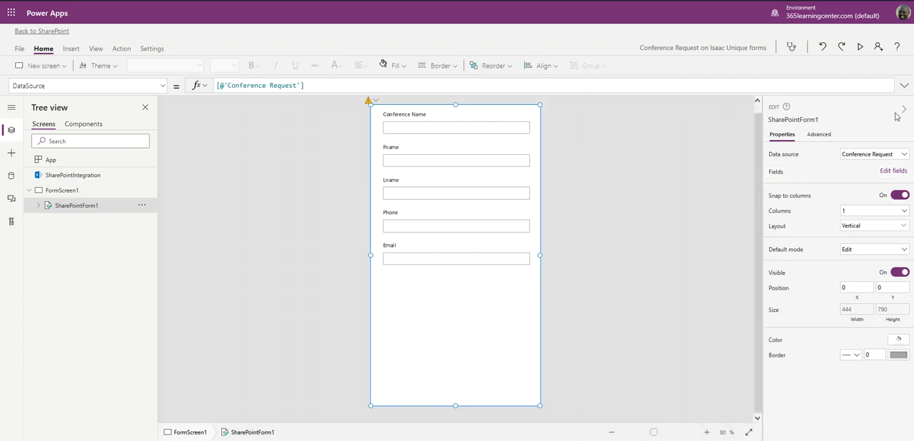
pyautogui.click(903, 109)
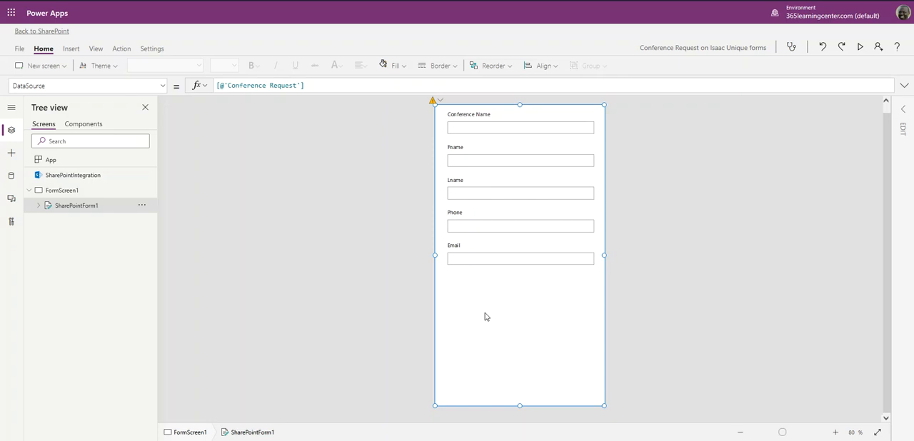
# - Look over the app's file options, its insert, view and action commands, and its general settings
pyautogui.click(21, 52)
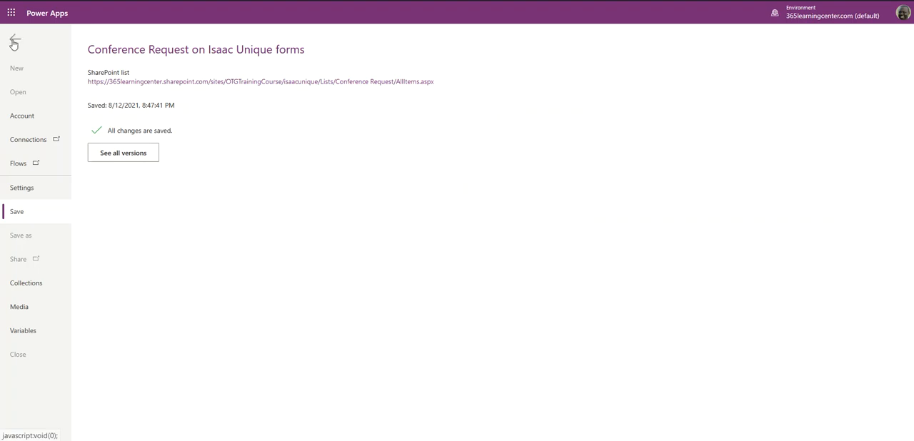
pyautogui.click(15, 39)
pyautogui.click(71, 50)
pyautogui.click(94, 48)
pyautogui.click(121, 49)
pyautogui.click(151, 48)
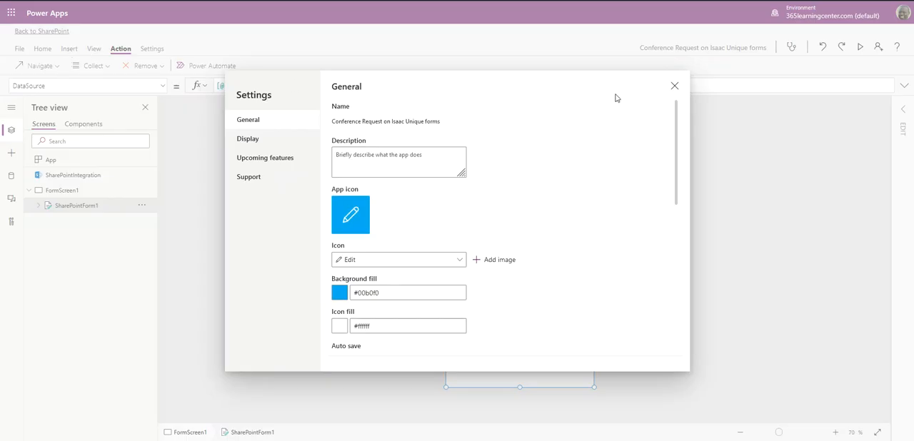
pyautogui.click(674, 87)
pyautogui.click(43, 49)
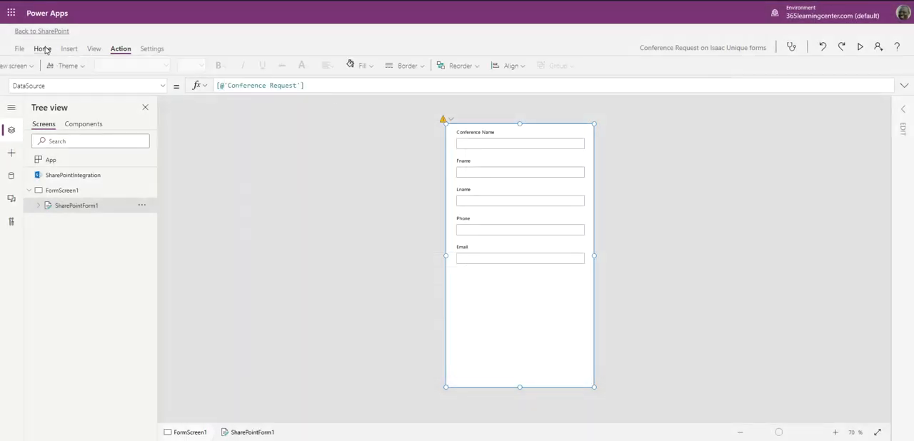
# - Examine the screen templates, input controls and gallery layouts that can be inserted, without adding any
pyautogui.click(71, 50)
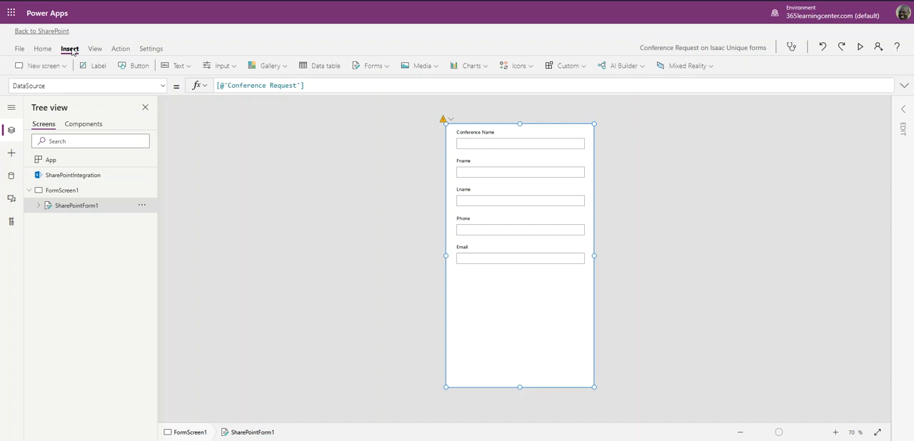
pyautogui.click(65, 68)
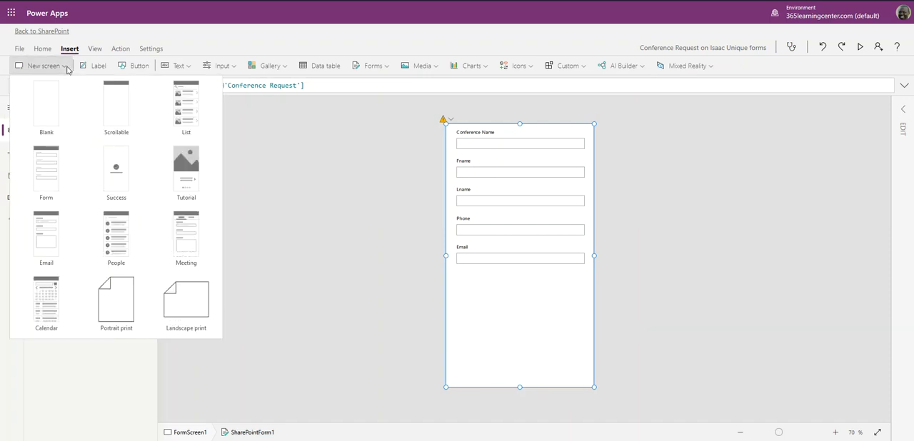
pyautogui.click(66, 67)
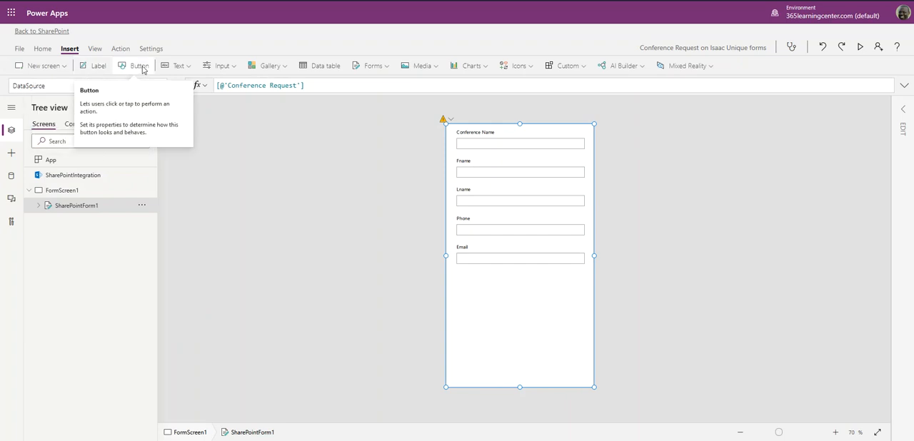
pyautogui.click(233, 68)
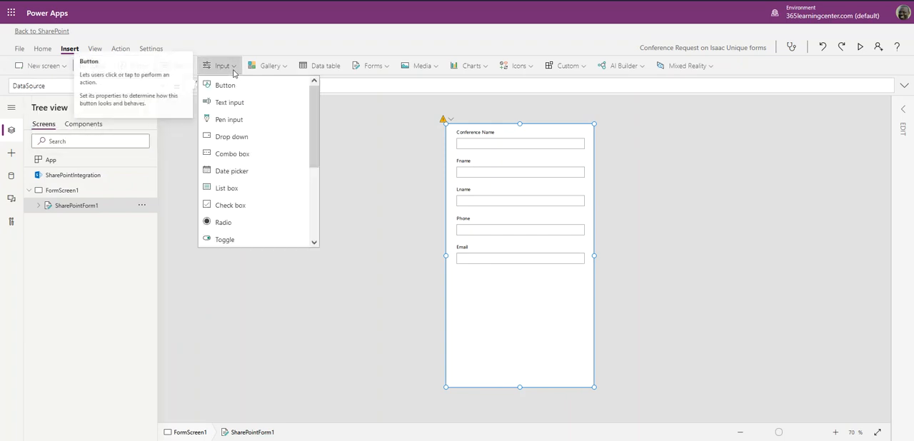
pyautogui.click(286, 67)
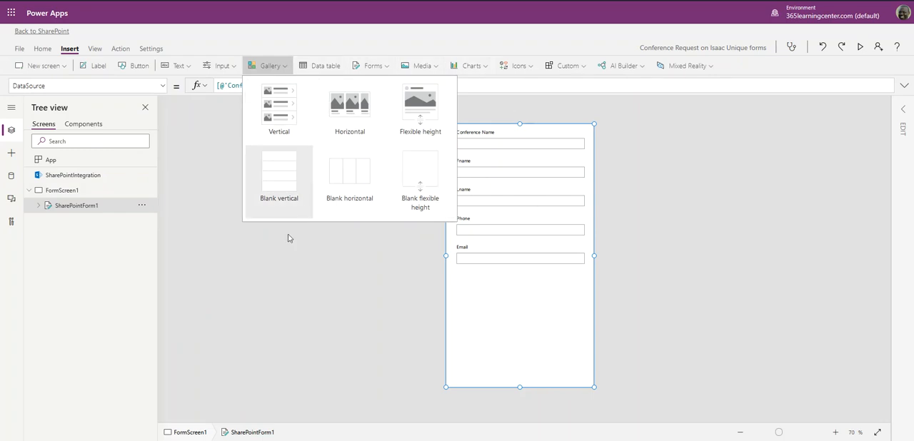
pyautogui.click(272, 279)
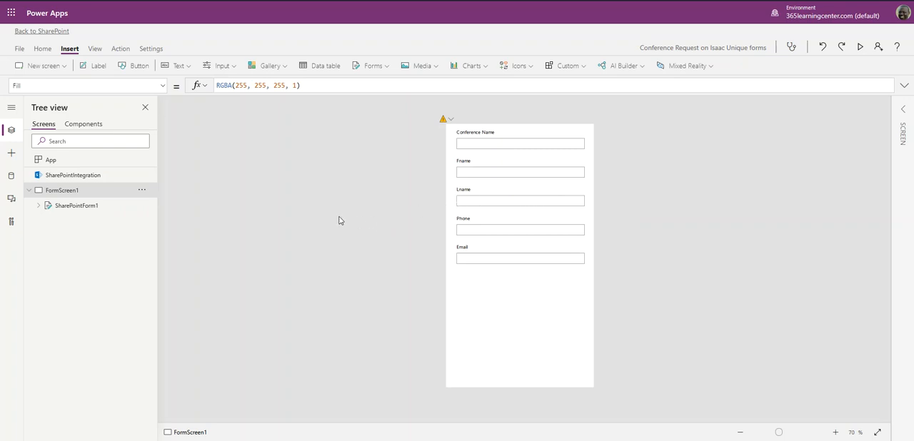
# - Change the app's display orientation to Landscape in its settings and apply the change
pyautogui.click(20, 48)
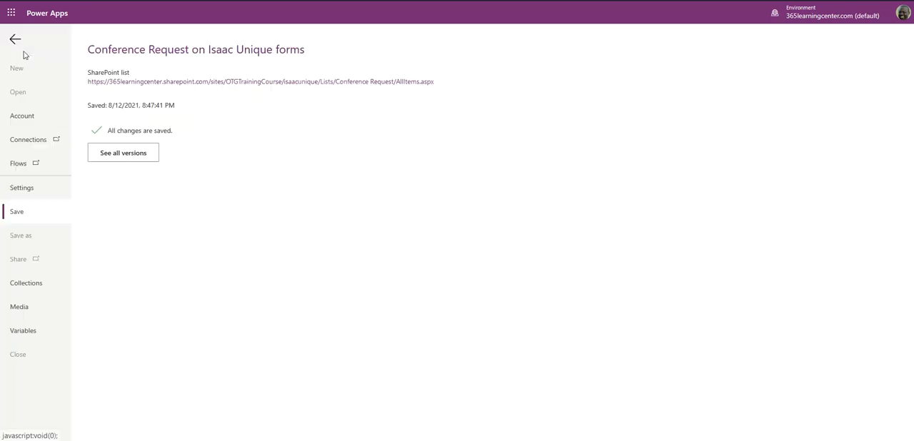
pyautogui.click(23, 188)
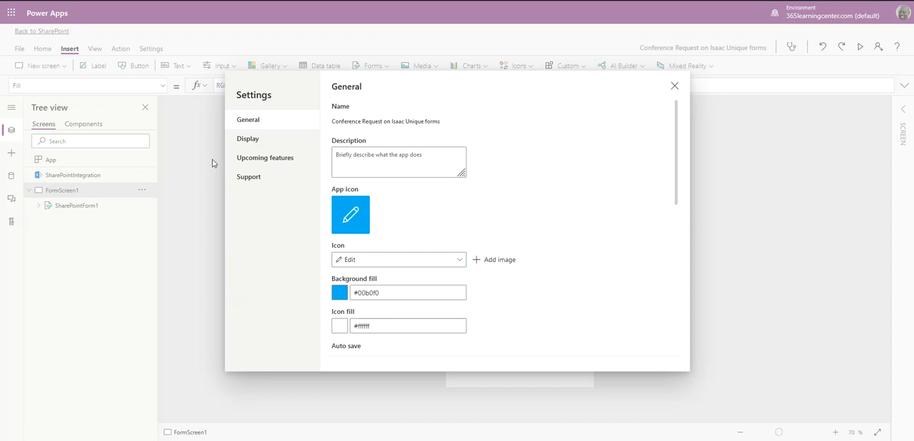
pyautogui.click(248, 139)
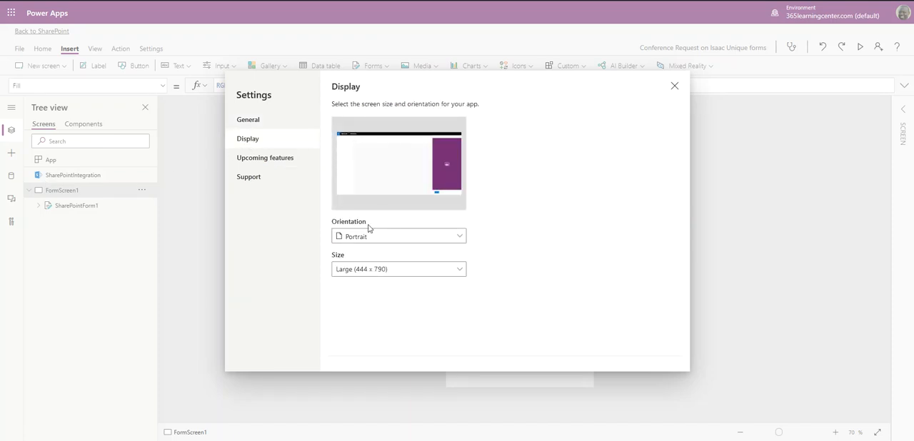
pyautogui.click(454, 240)
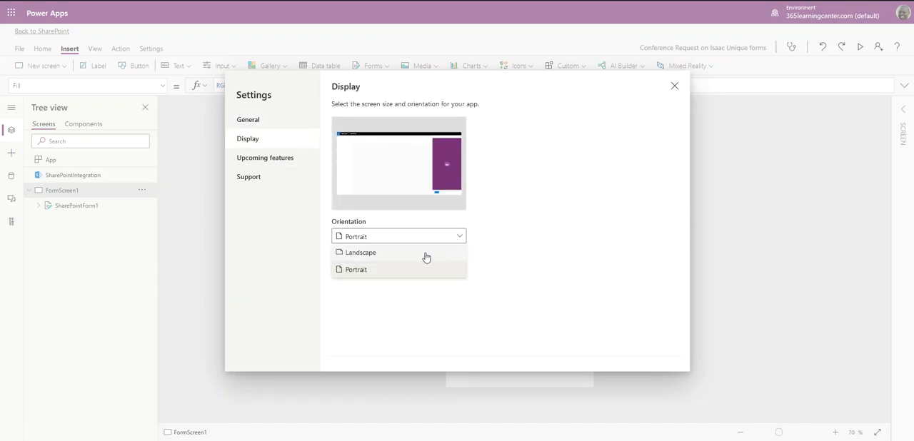
pyautogui.click(398, 254)
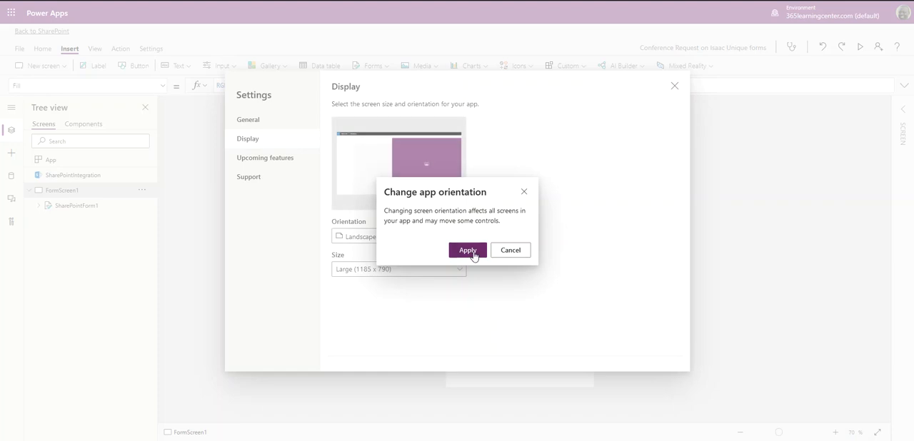
pyautogui.click(469, 251)
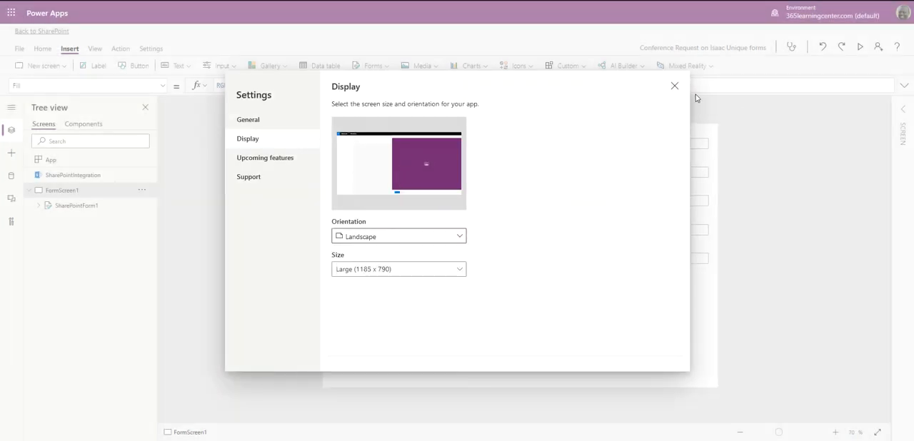
pyautogui.click(674, 87)
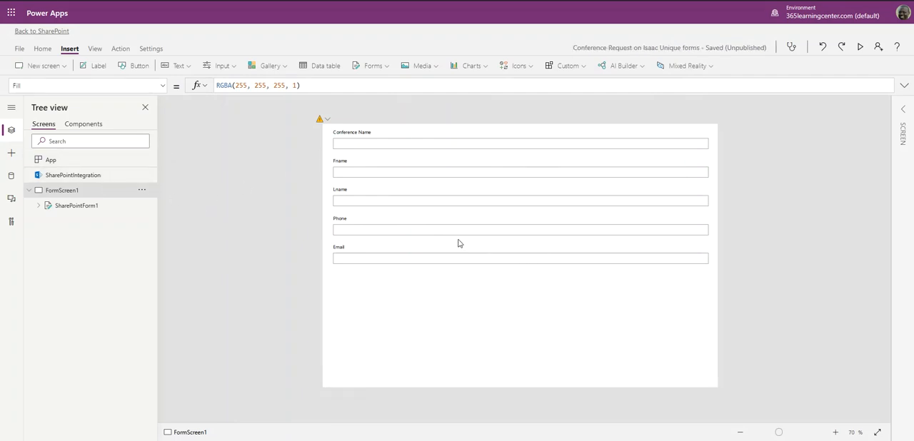
# - Review the screen hierarchy and the available new screen templates, then select SharePointForm1 under FormScreen1
pyautogui.click(66, 208)
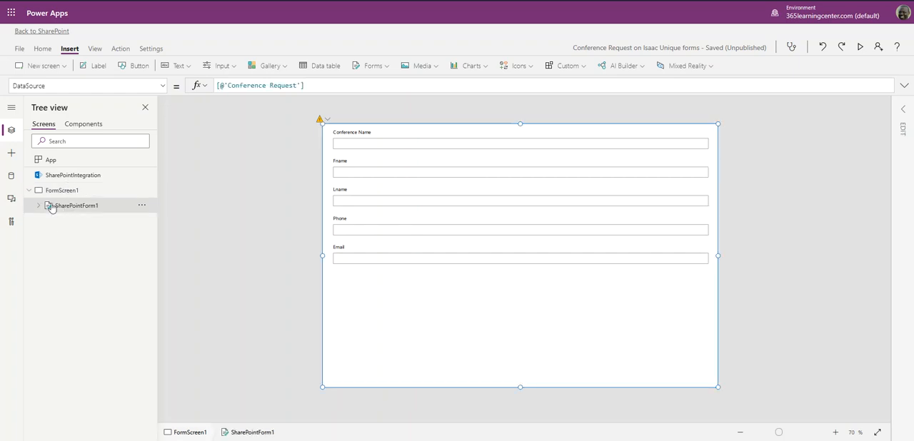
pyautogui.click(30, 190)
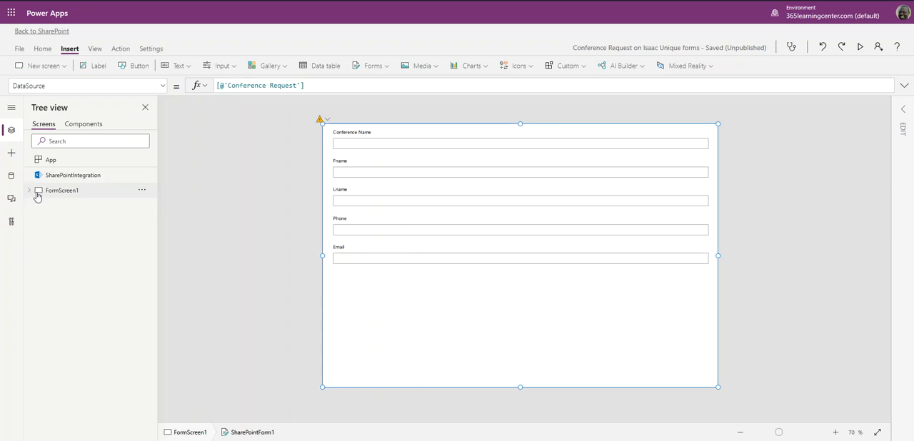
pyautogui.click(65, 69)
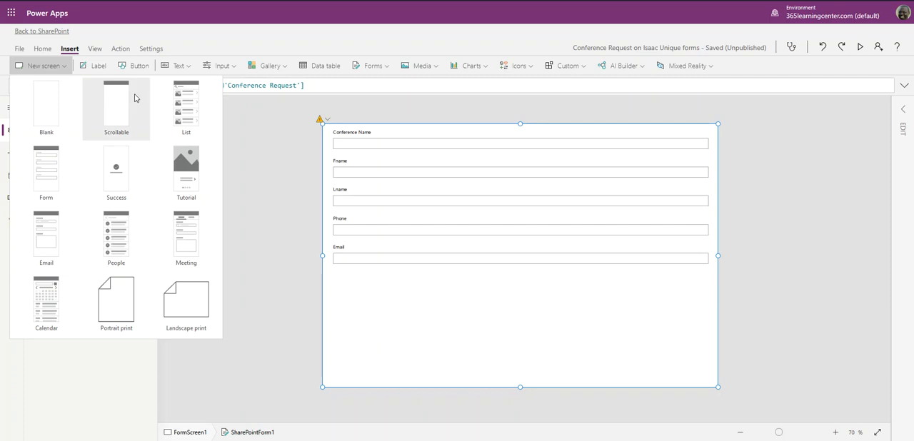
pyautogui.click(184, 170)
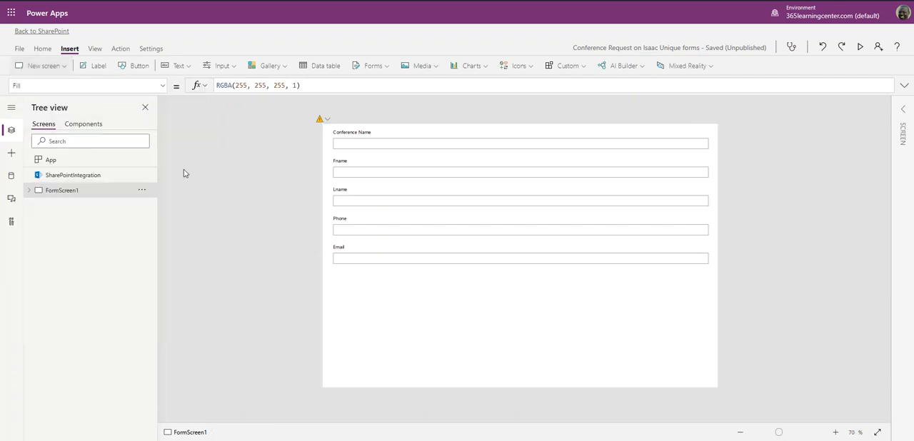
pyautogui.click(29, 190)
pyautogui.click(53, 207)
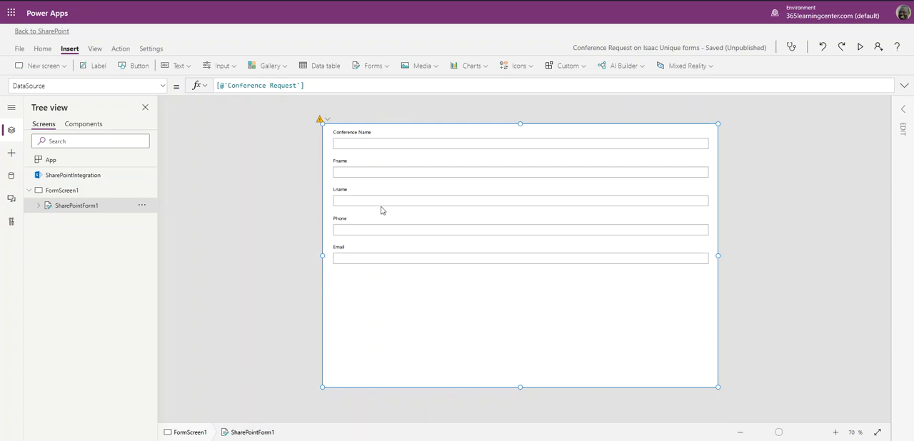
# - Examine the Email, Phone, Lname, Fname and Conference Name data cards inside SharePointForm1, then collapse the form
pyautogui.click(38, 206)
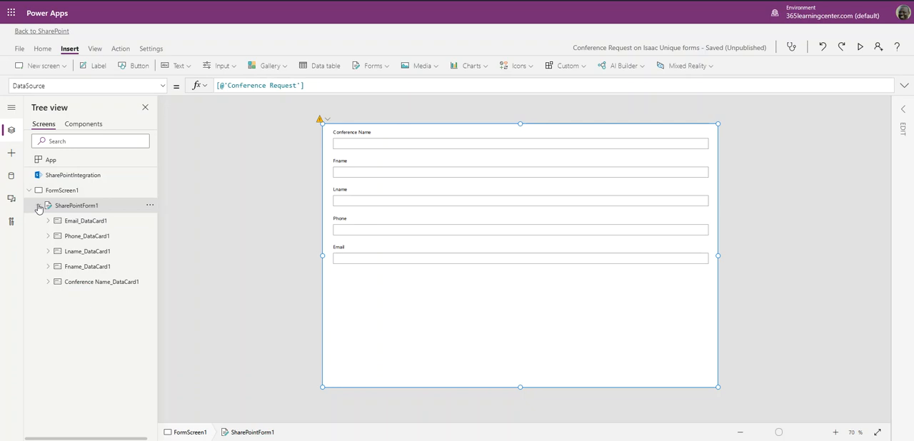
pyautogui.click(80, 221)
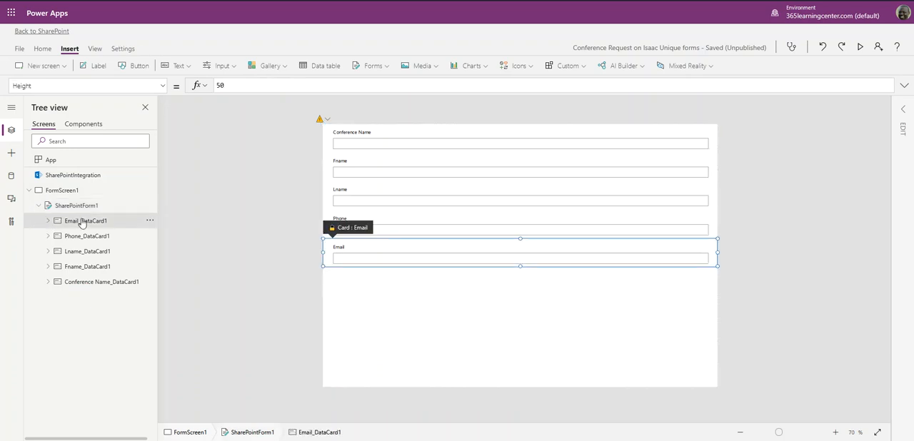
pyautogui.click(87, 237)
pyautogui.click(89, 251)
pyautogui.click(88, 266)
pyautogui.click(92, 283)
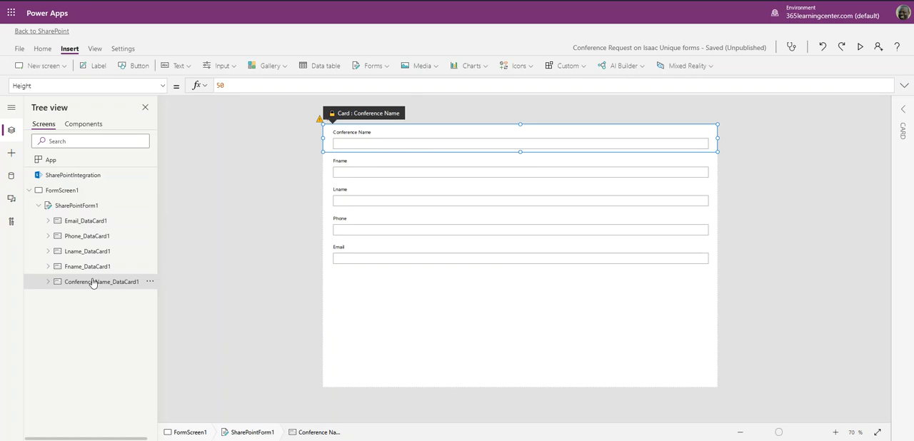
pyautogui.click(39, 206)
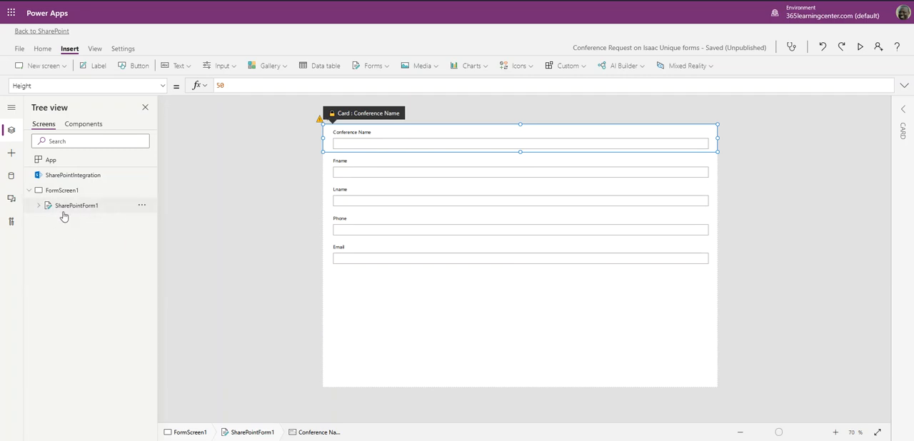
# - Show the properties and editable fields of SharePointForm1 and inspect the Email field's control details
pyautogui.click(55, 212)
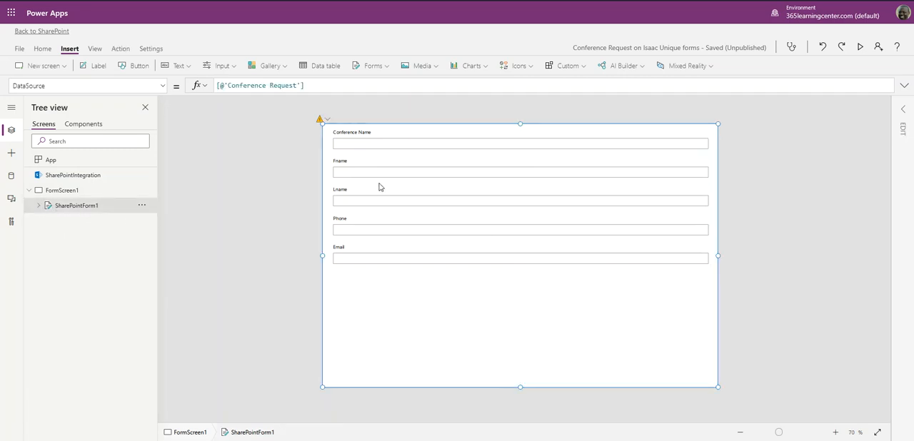
pyautogui.click(906, 111)
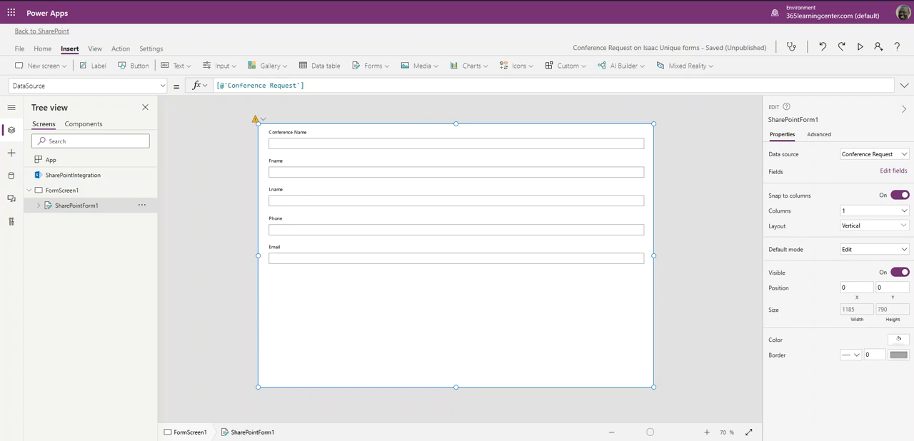
pyautogui.click(888, 175)
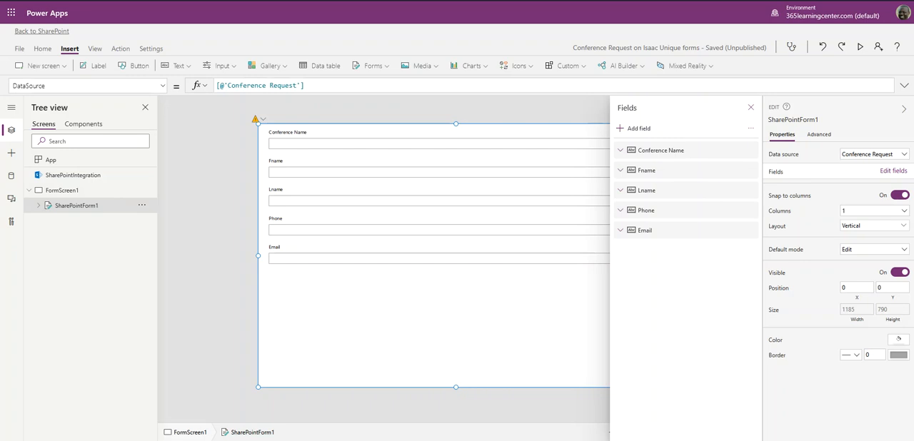
pyautogui.click(754, 235)
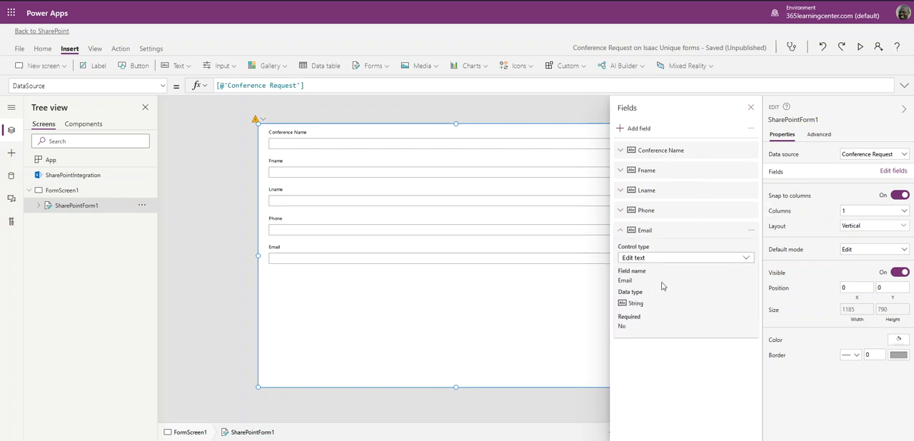
pyautogui.click(720, 238)
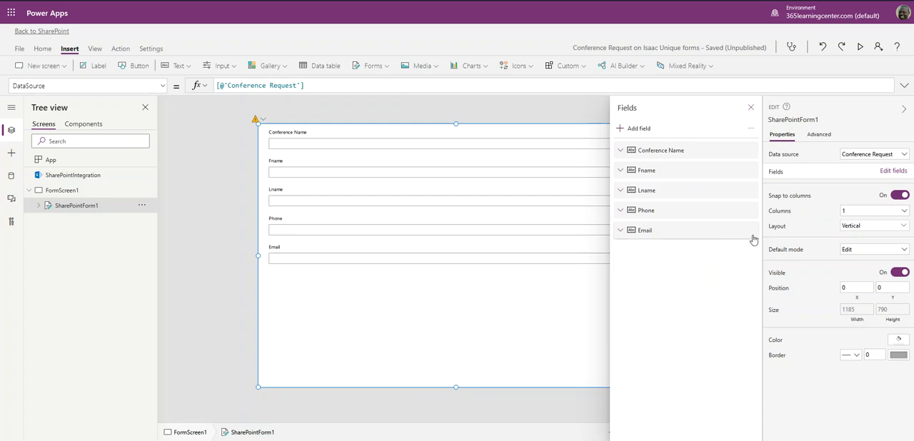
# - Move the Email field above the Phone field in the form's field order
pyautogui.click(719, 235)
pyautogui.click(750, 232)
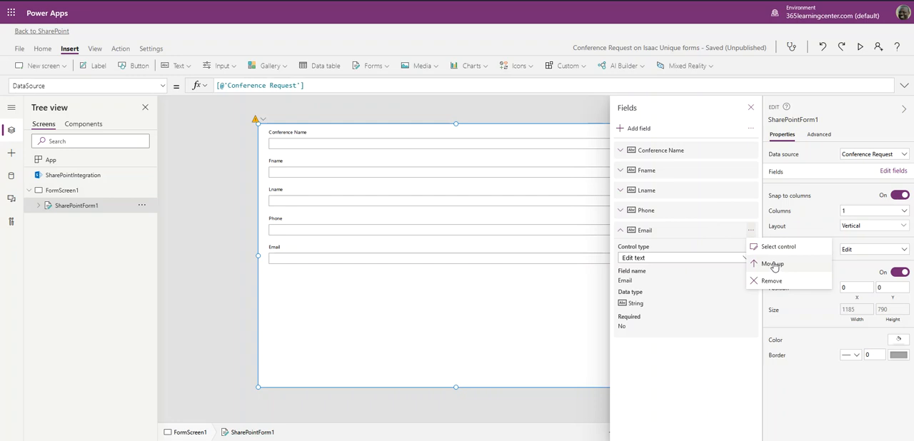
pyautogui.click(701, 229)
pyautogui.moveTo(690, 237); pyautogui.dragTo(683, 201)
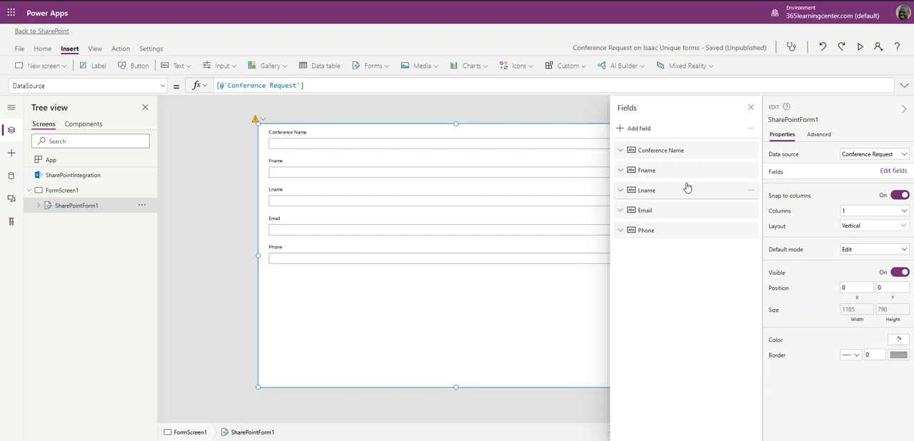
# - Open the chooser for adding fields to SharePointForm1 and look through the available fields
pyautogui.click(641, 135)
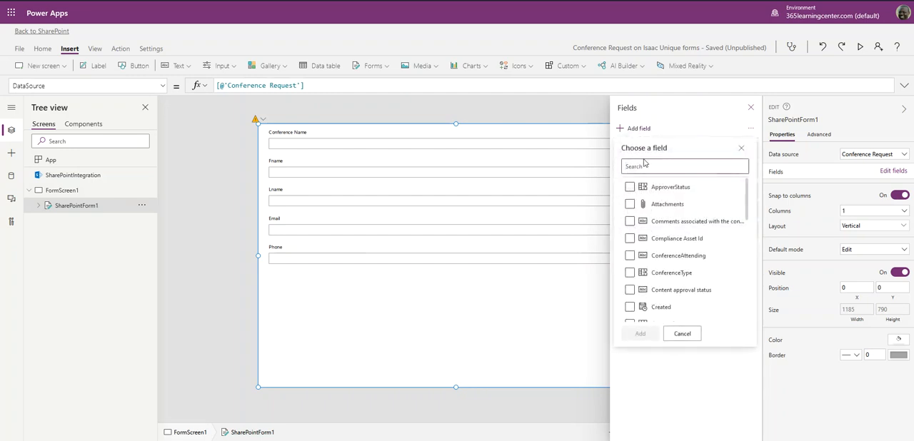
pyautogui.scroll(-5, 637, 217)
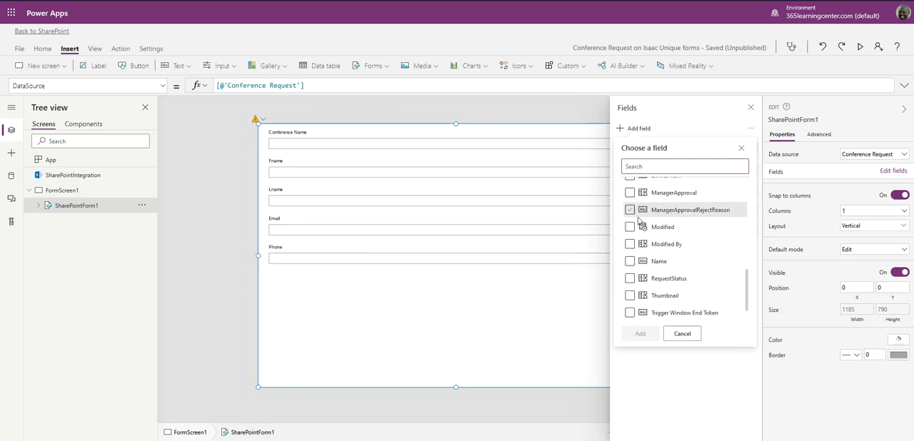
pyautogui.scroll(5, 638, 222)
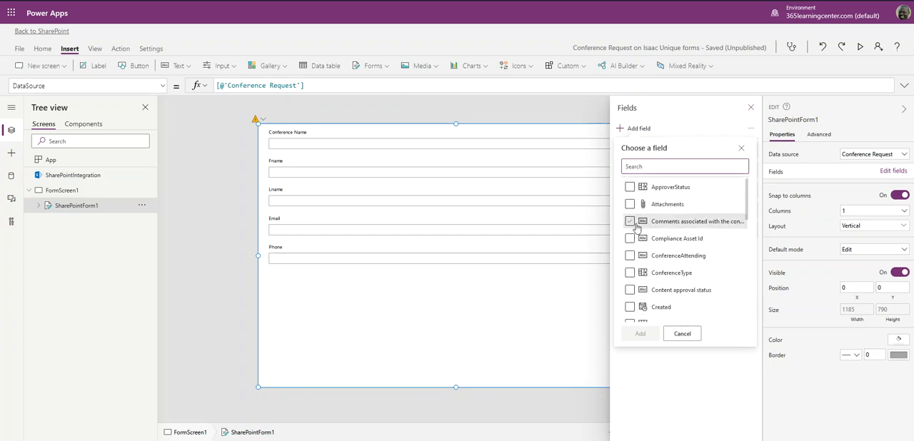
pyautogui.click(632, 188)
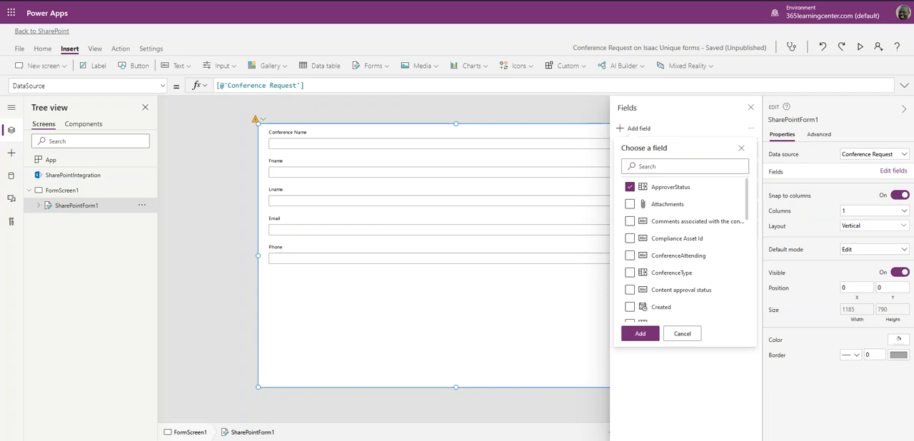
pyautogui.scroll(-3, 664, 239)
pyautogui.scroll(-10, 675, 247)
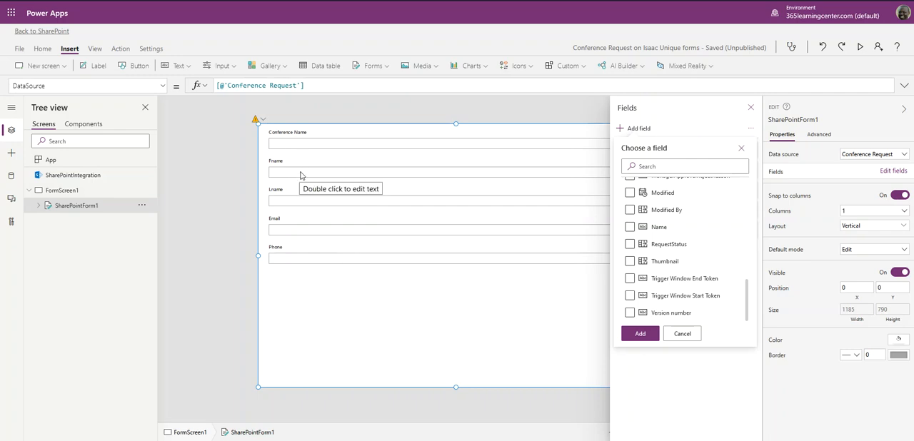
pyautogui.scroll(10, 697, 283)
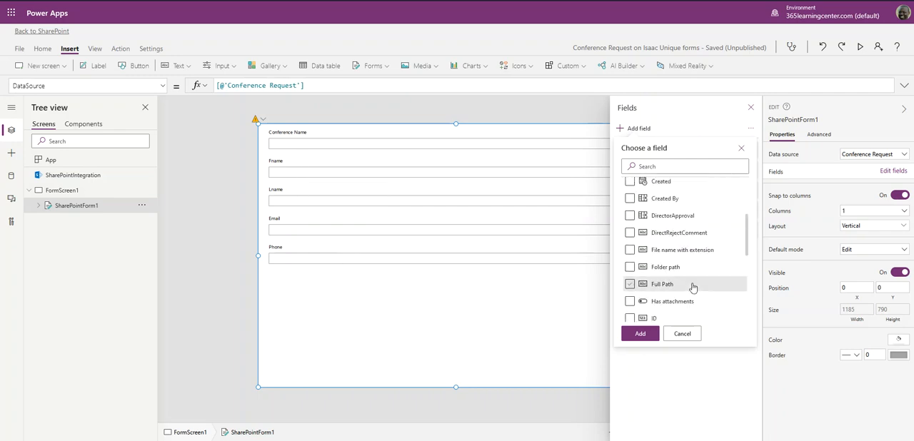
pyautogui.scroll(-3, 693, 287)
pyautogui.scroll(4, 689, 279)
pyautogui.click(628, 189)
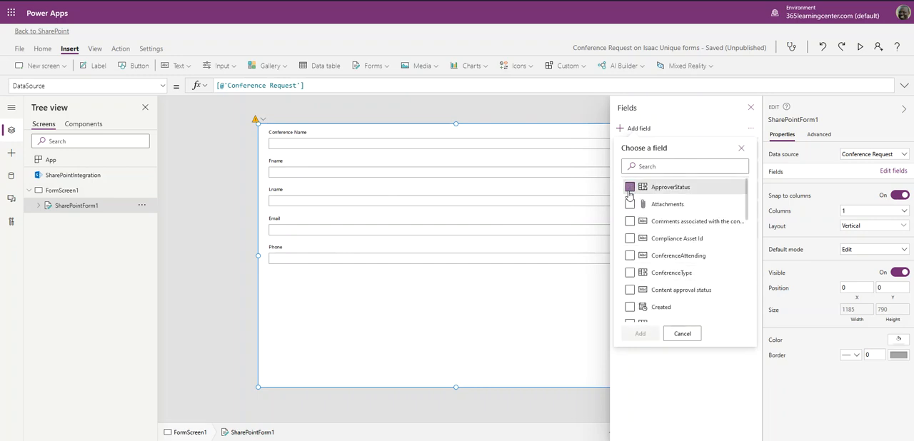
# - Mark the ManagerApproval and ManagerApprovalRejectReason fields for addition to the form
pyautogui.scroll(-3, 635, 279)
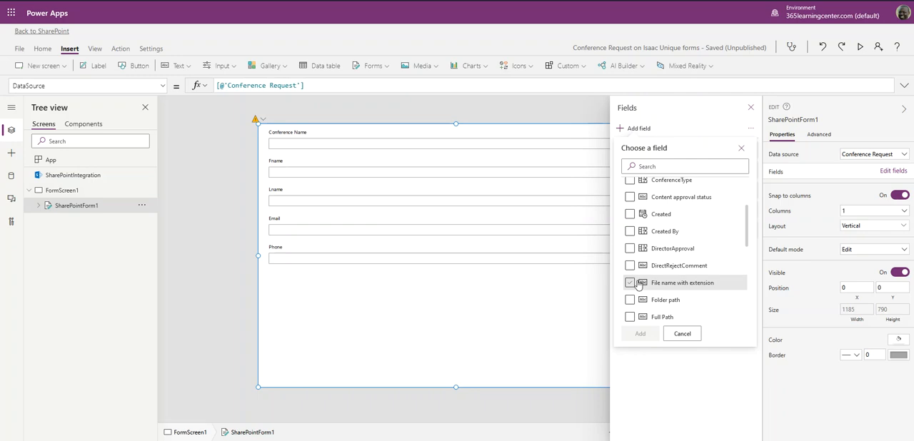
pyautogui.scroll(-5, 638, 285)
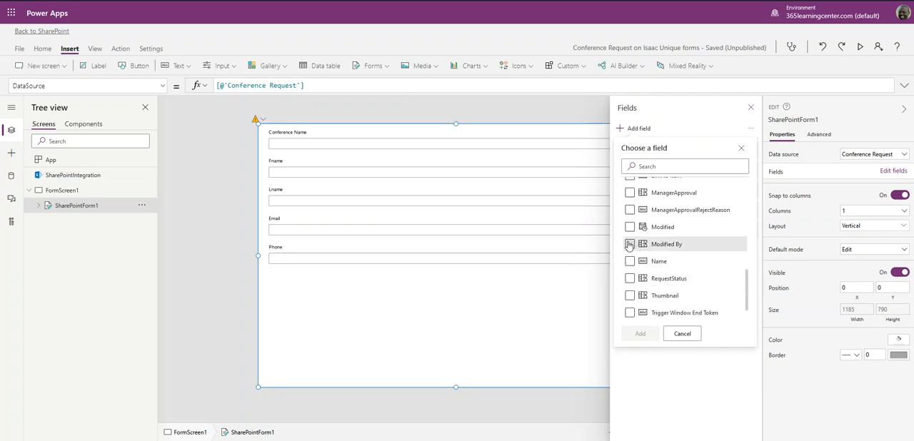
pyautogui.click(629, 196)
pyautogui.click(627, 215)
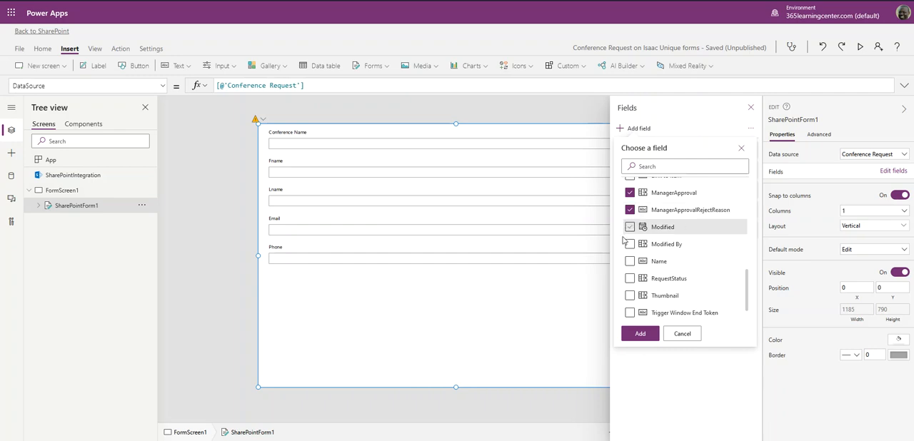
# - Include DirectorApproval and DirectRejectComment in the selection, add the chosen fields to the form, and put away the field and property panes
pyautogui.scroll(-1, 634, 266)
pyautogui.scroll(3, 635, 271)
pyautogui.scroll(2, 634, 270)
pyautogui.scroll(-1, 633, 269)
pyautogui.click(630, 262)
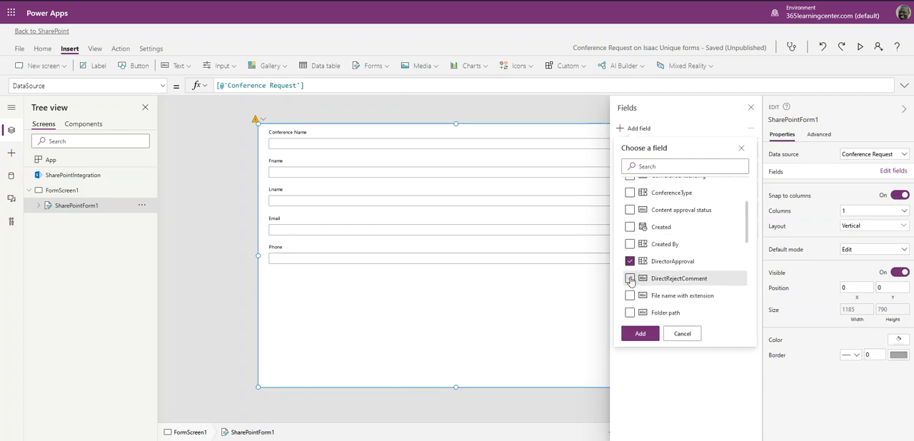
pyautogui.click(629, 278)
pyautogui.click(639, 335)
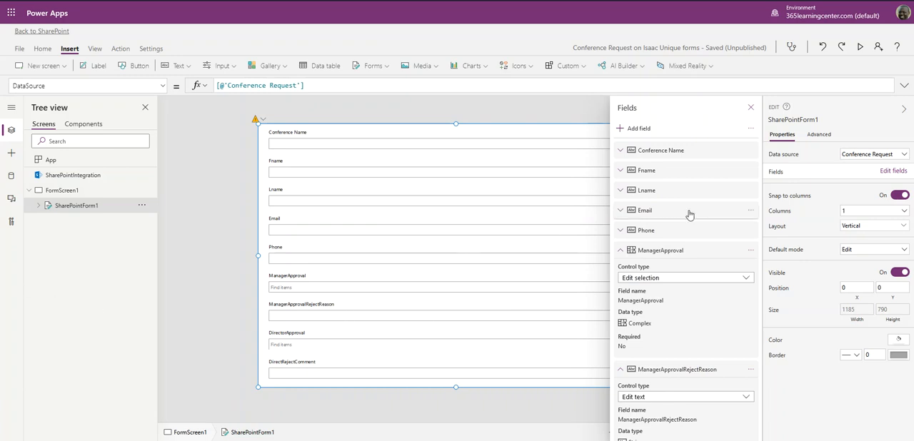
pyautogui.click(751, 107)
pyautogui.click(902, 111)
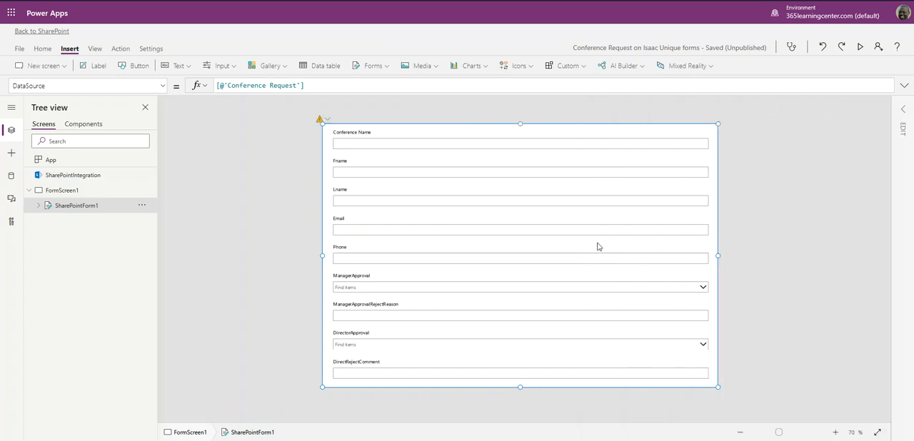
# - Change the label text of the Fname card to First Name
pyautogui.click(353, 307)
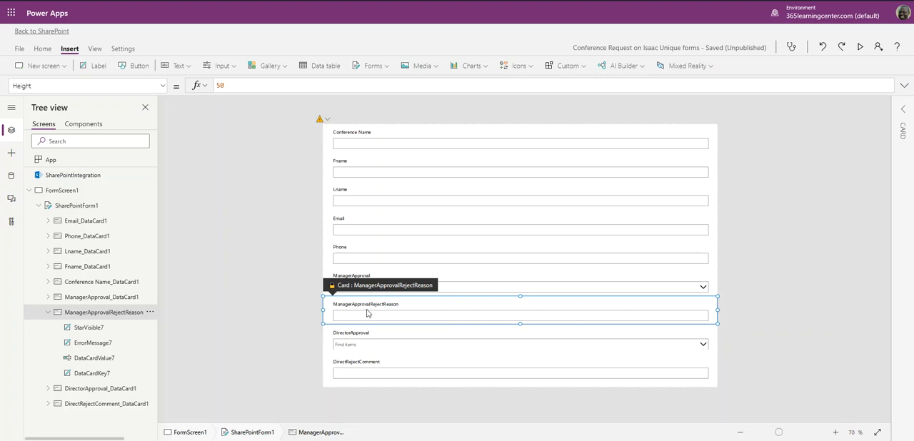
pyautogui.click(341, 165)
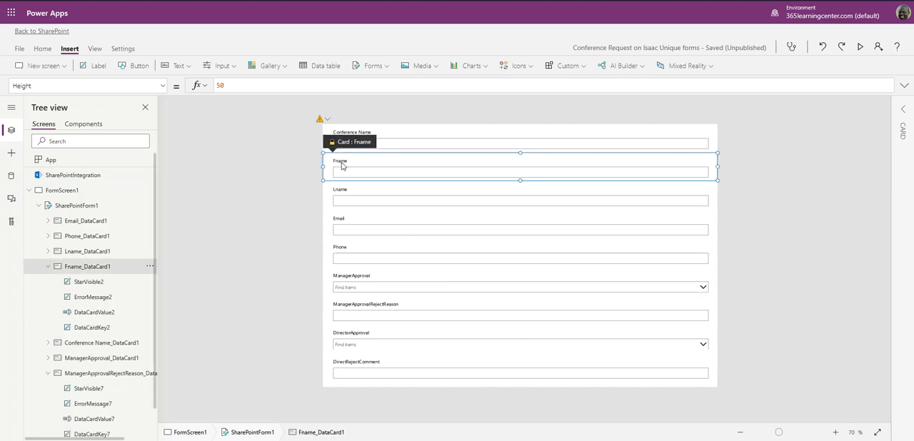
pyautogui.doubleClick(340, 162)
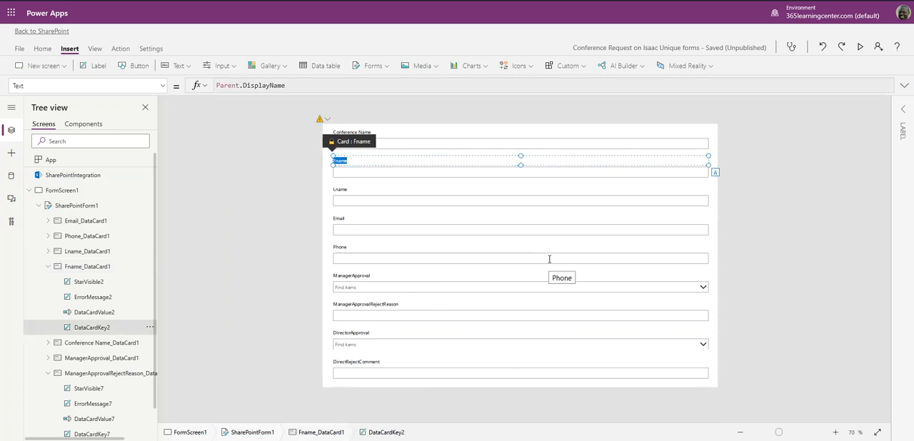
pyautogui.write('First N')
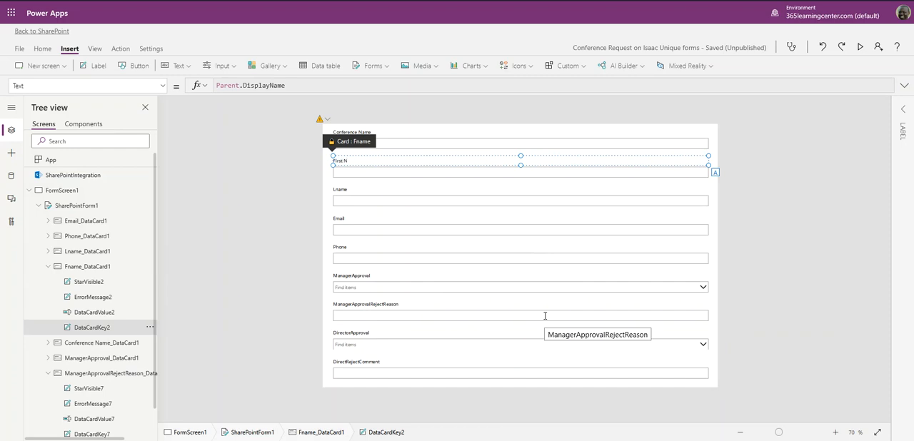
# - Change the label text of the Lname card to Last Name
pyautogui.doubleClick(343, 189)
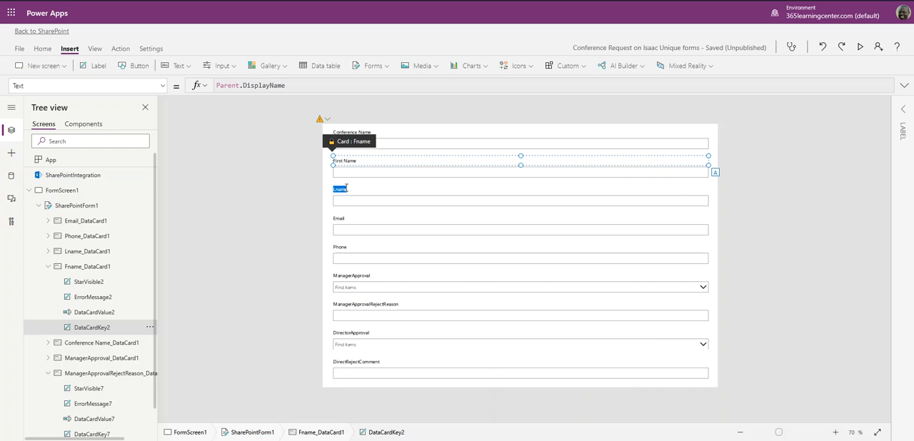
pyautogui.click(442, 203)
pyautogui.doubleClick(342, 190)
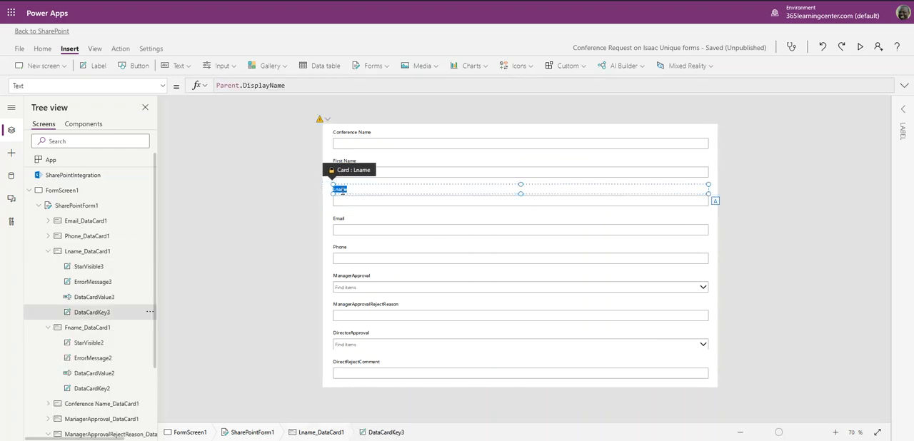
pyautogui.press('BackSpace')
pyautogui.click(62, 190)
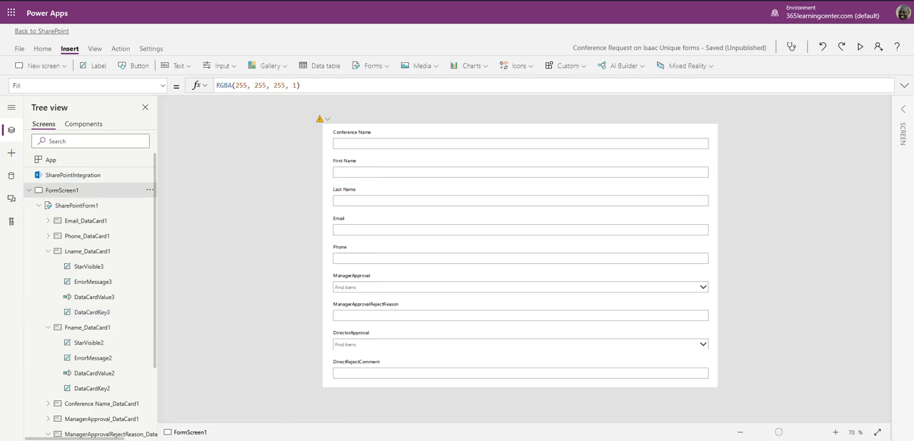
# - Relabel the ManagerApproval and ManagerApprovalRejectReason cards as Manager Approval and Manager Reason
pyautogui.click(358, 282)
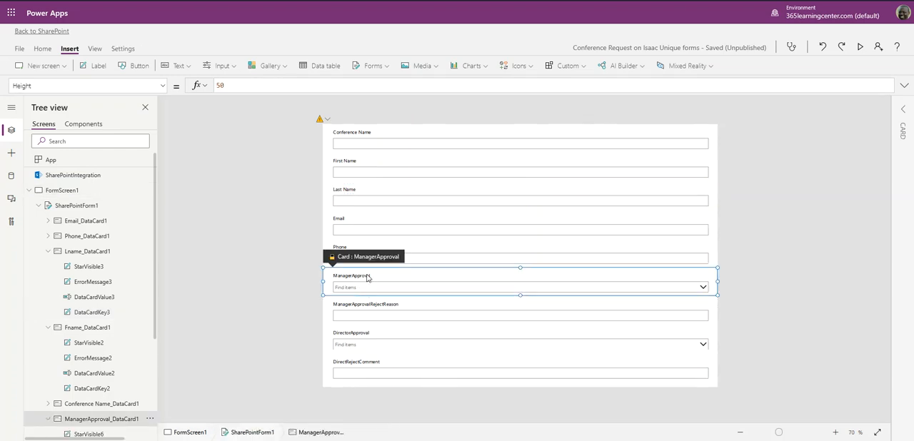
pyautogui.doubleClick(365, 276)
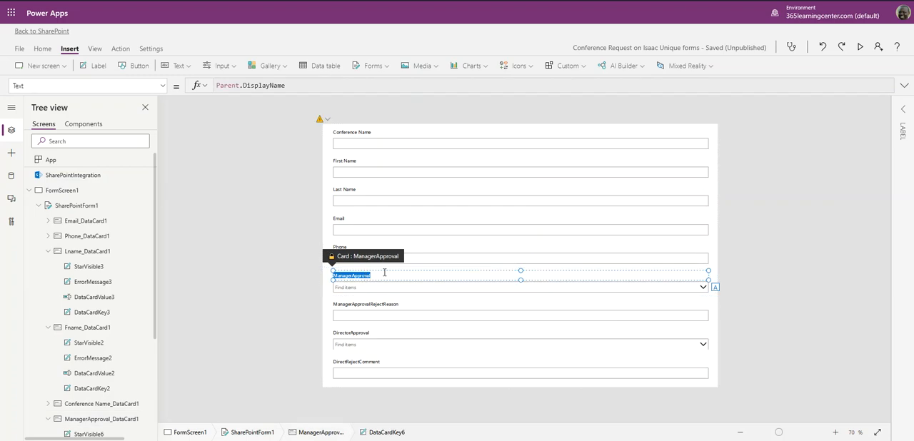
pyautogui.click(384, 273)
pyautogui.doubleClick(383, 305)
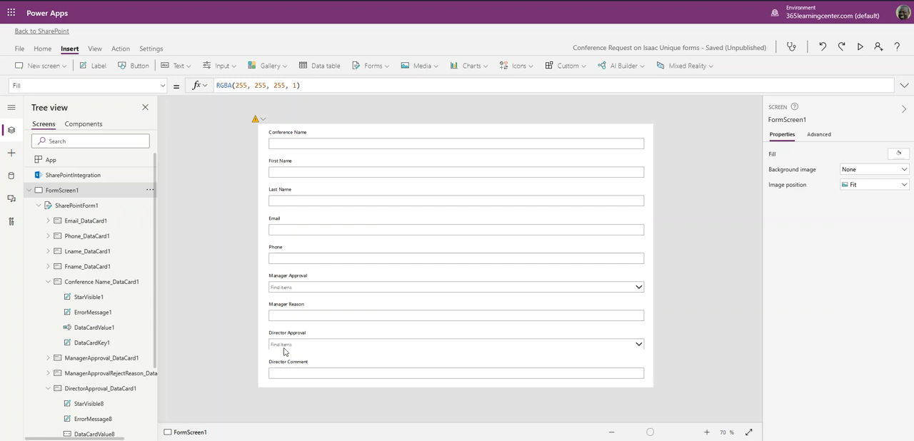
# - Set the Conference Name label's font to Arial and its font size to 15
pyautogui.click(295, 134)
pyautogui.click(295, 133)
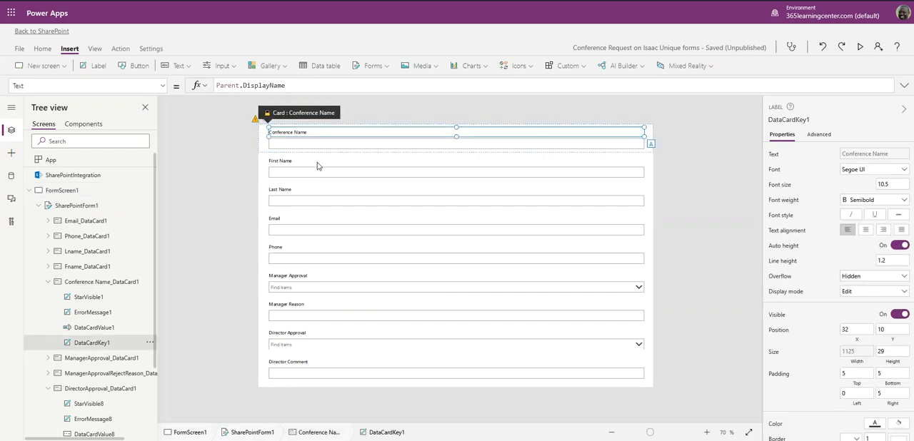
pyautogui.click(902, 169)
pyautogui.click(863, 186)
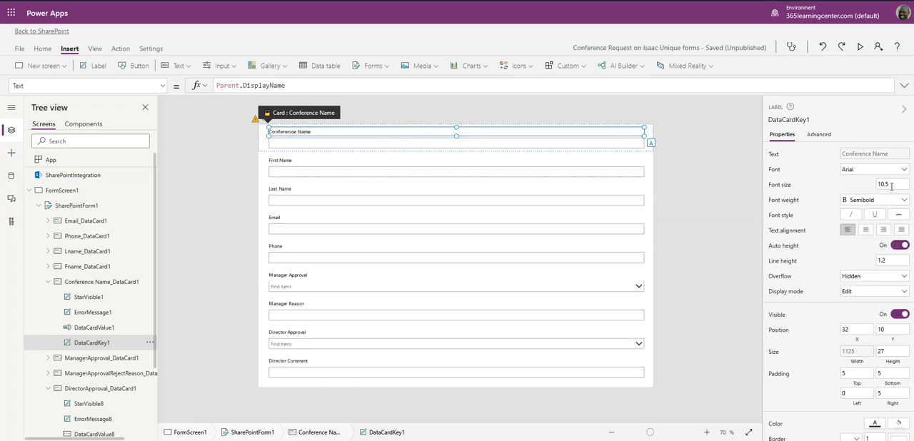
pyautogui.moveTo(891, 185); pyautogui.dragTo(869, 186)
pyautogui.write('15')
pyautogui.click(721, 187)
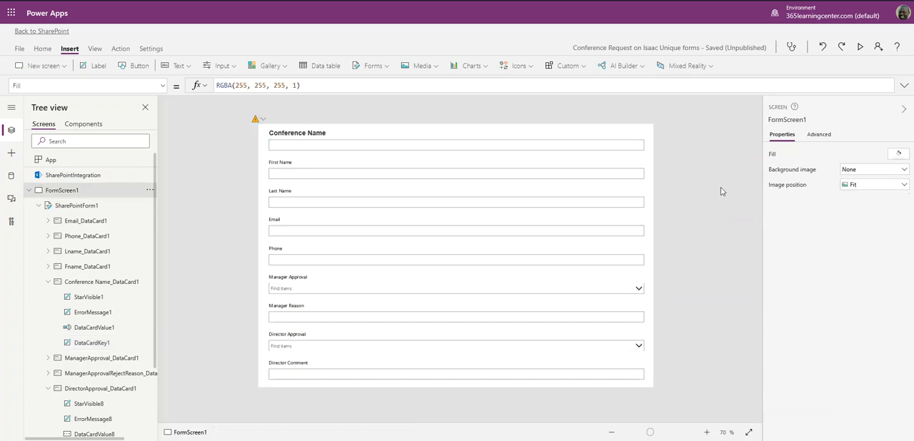
# - Set the Conference Name label's font weight to Bold
pyautogui.click(339, 137)
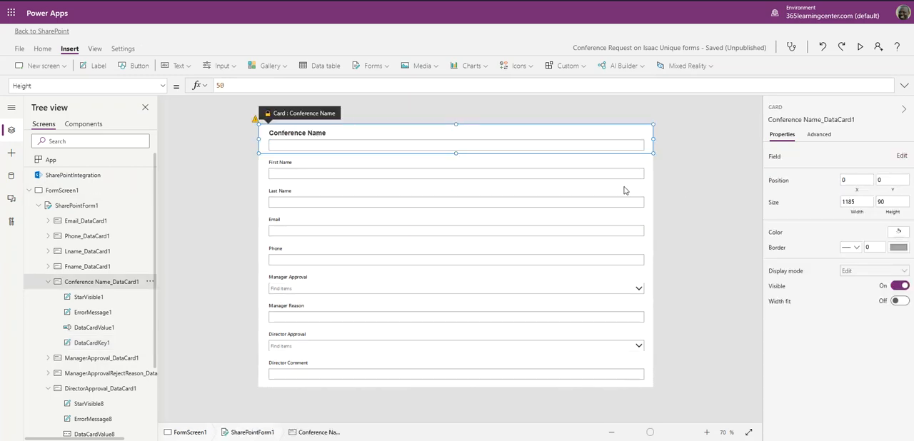
pyautogui.doubleClick(312, 135)
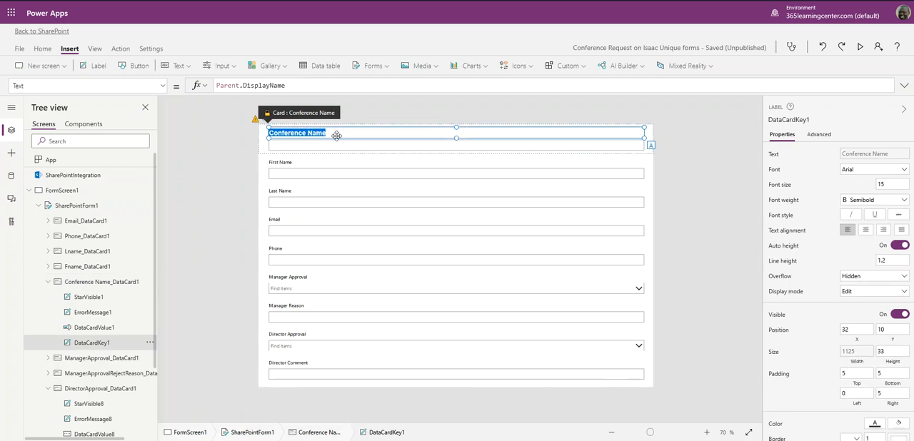
pyautogui.click(897, 202)
pyautogui.click(875, 212)
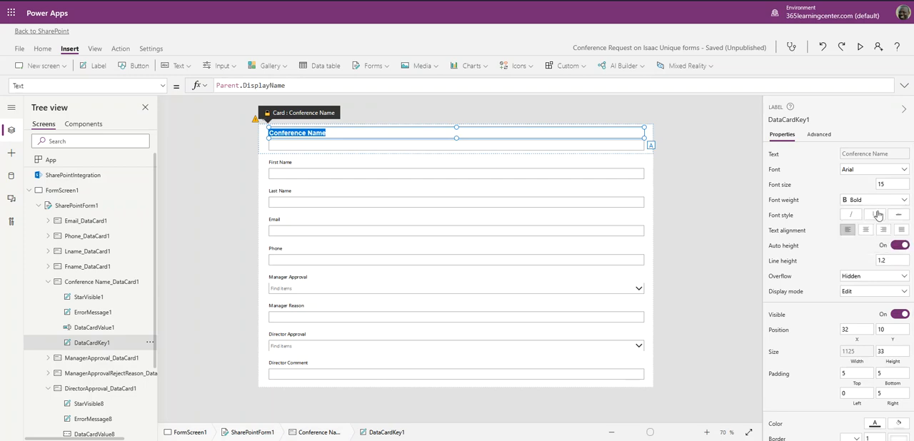
pyautogui.click(703, 201)
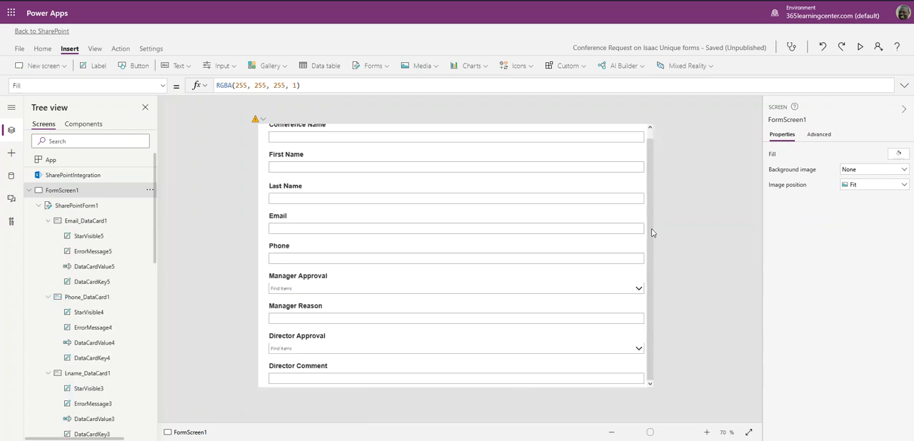
# - Check the formatted form from beginning to end, then show the properties of the First Name text input
pyautogui.scroll(1, 419, 214)
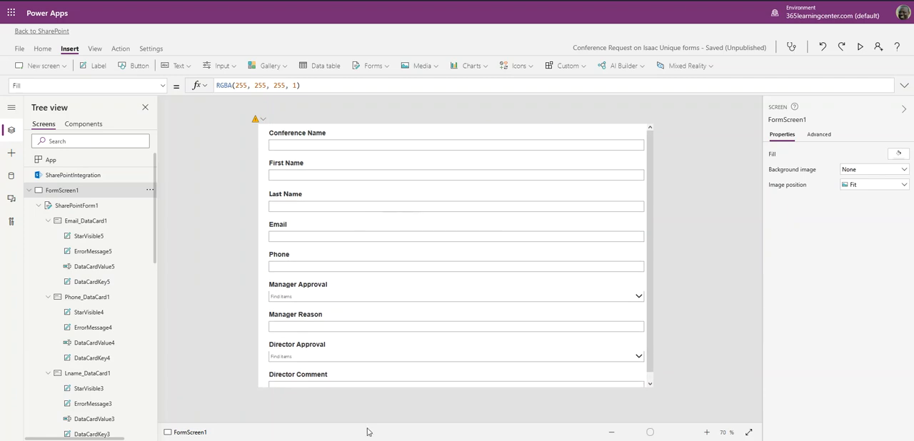
pyautogui.scroll(-1, 457, 238)
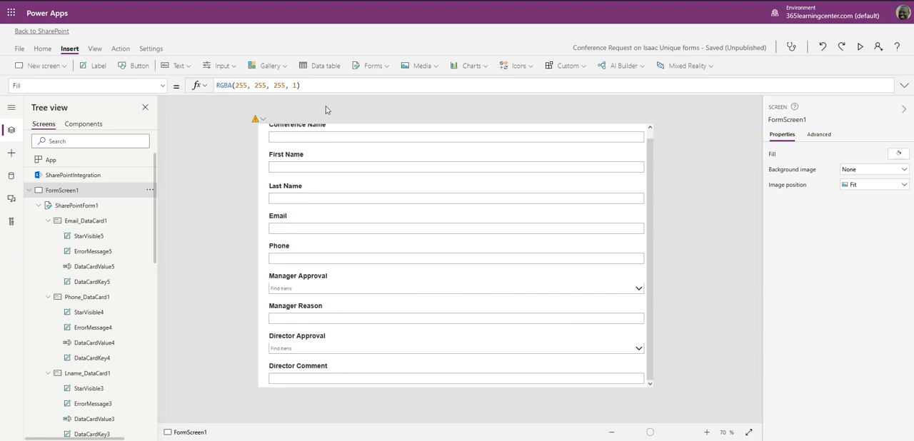
pyautogui.click(299, 171)
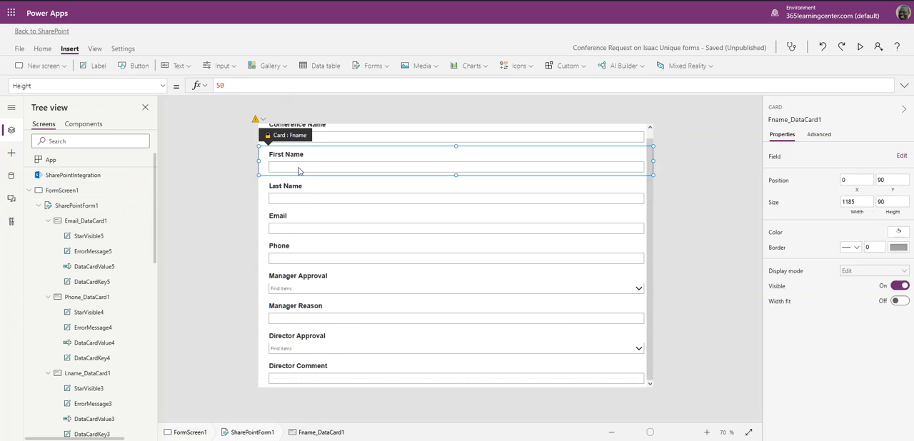
pyautogui.click(298, 170)
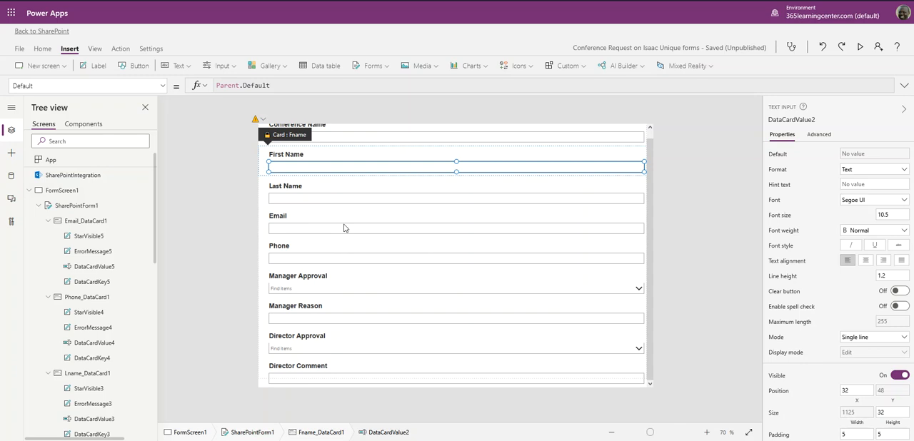
# - Select the Last Name input and the form screen, and examine which properties are available for the screen
pyautogui.click(307, 203)
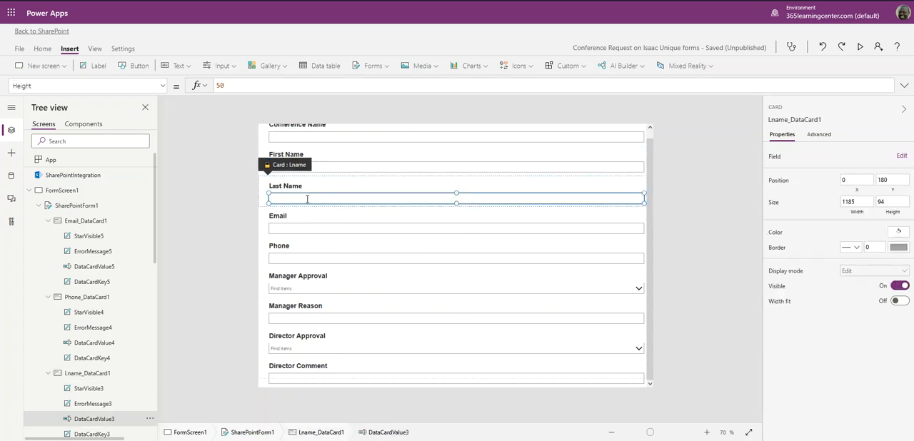
pyautogui.click(63, 191)
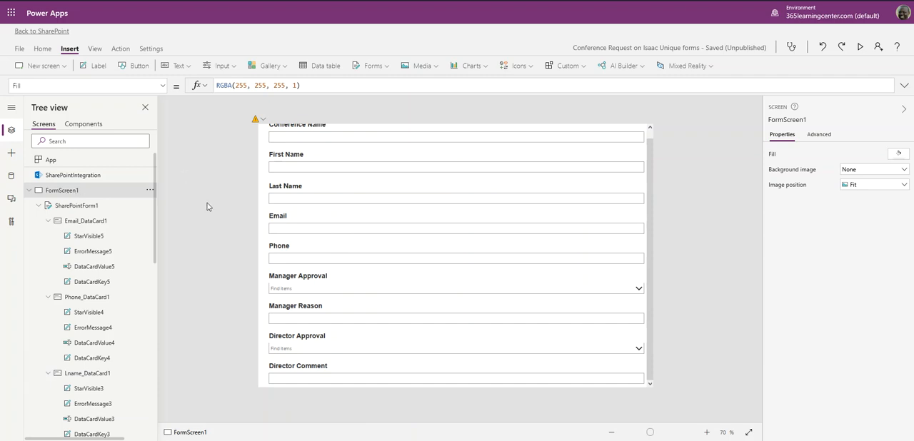
pyautogui.click(162, 85)
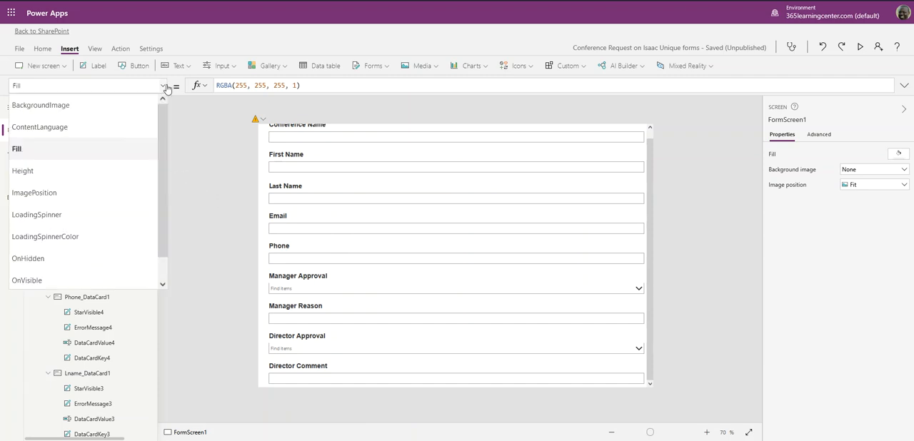
pyautogui.scroll(-1, 64, 165)
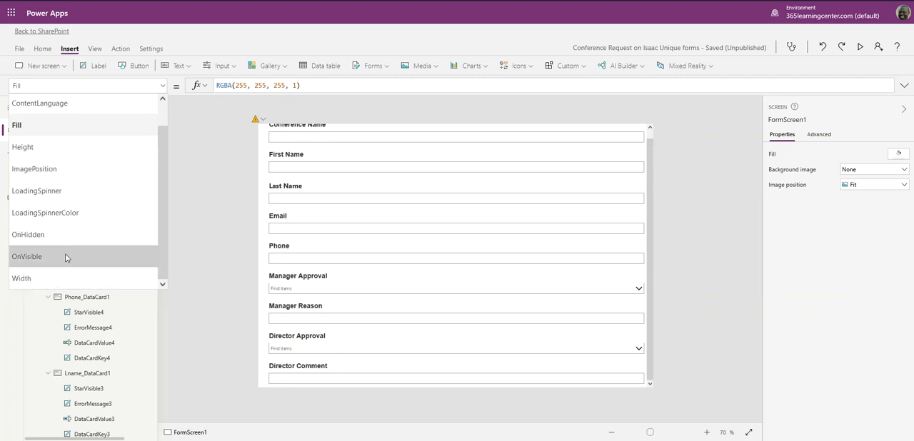
pyautogui.scroll(1, 78, 163)
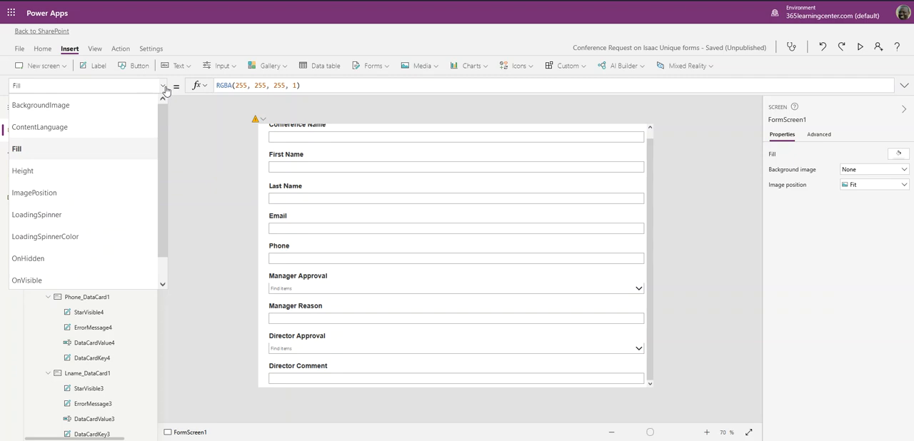
pyautogui.scroll(-1, 64, 250)
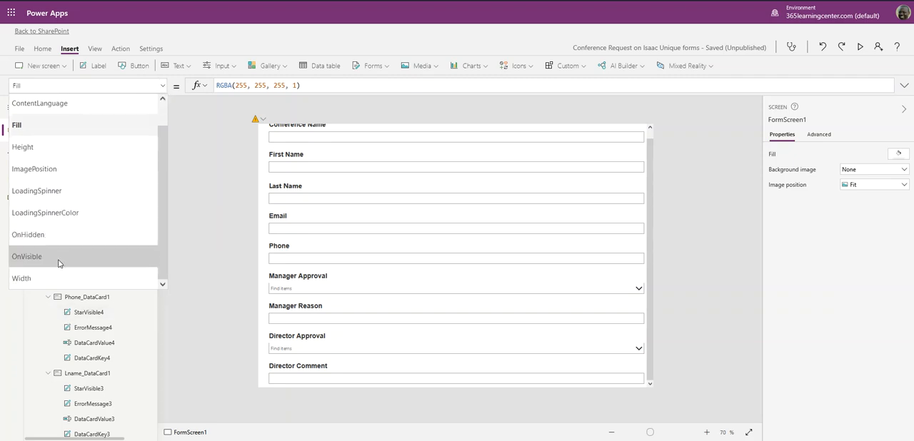
pyautogui.scroll(1, 79, 214)
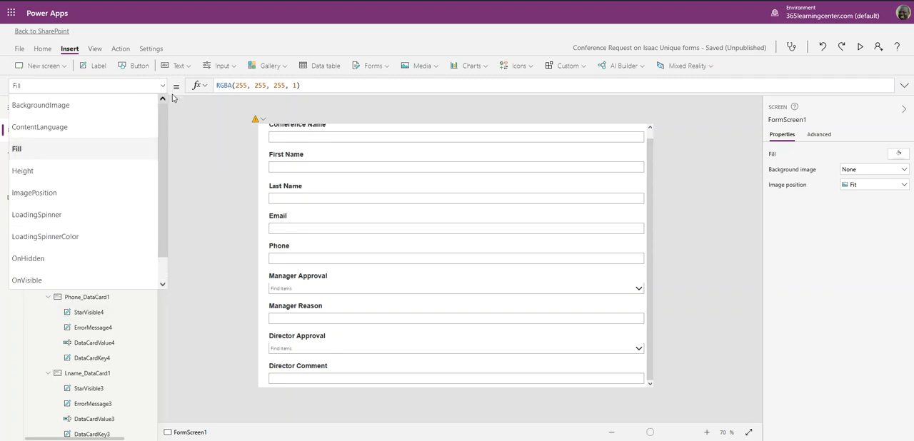
pyautogui.click(306, 86)
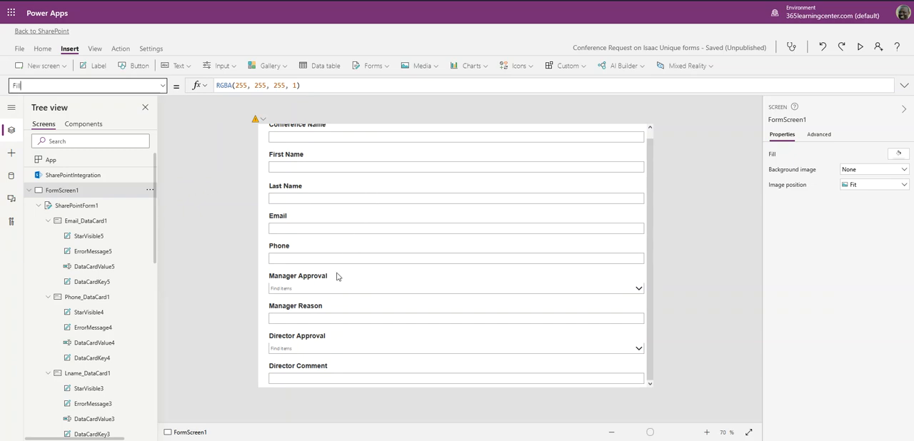
# - Unlock the Manager Reason card through its text input so that its properties can be changed
pyautogui.click(296, 321)
pyautogui.click(296, 319)
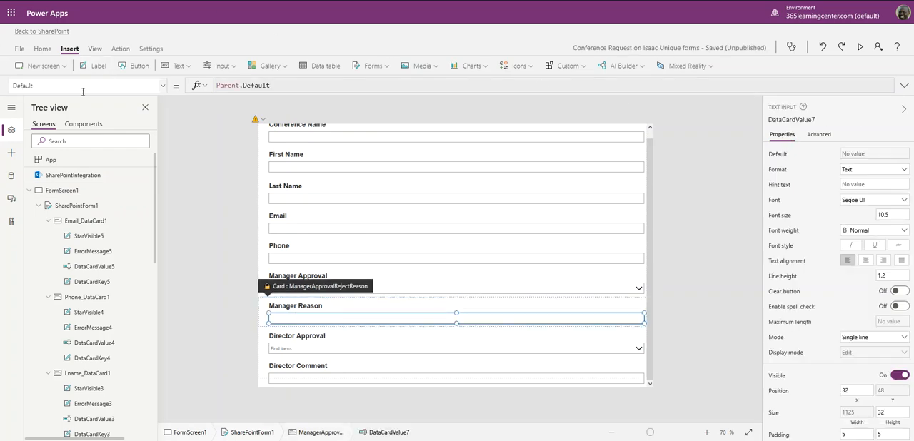
pyautogui.click(163, 86)
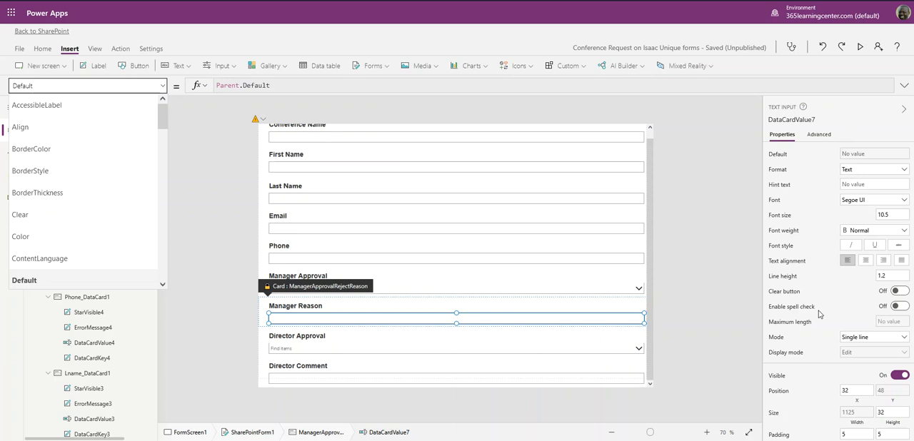
pyautogui.click(821, 135)
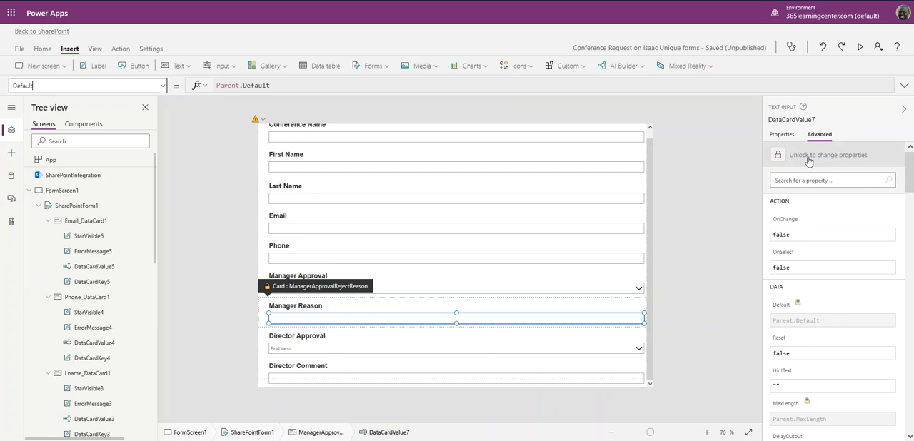
pyautogui.click(808, 159)
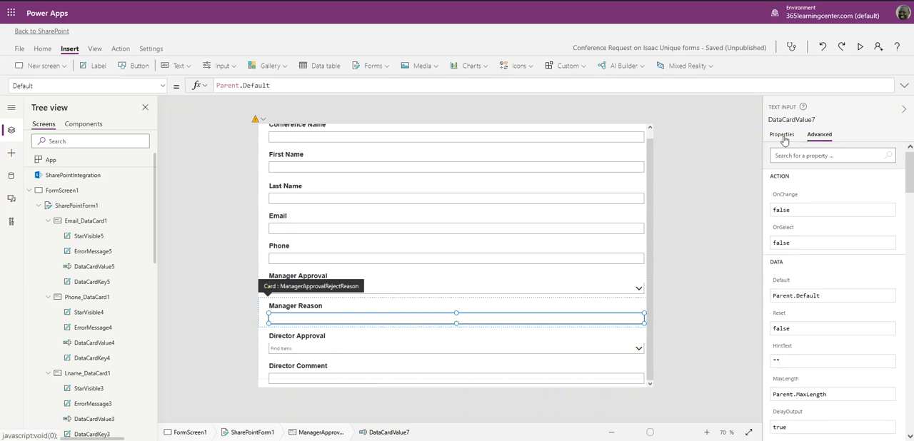
# - Change the mode of the Manager Reason text input to Multiline
pyautogui.click(783, 135)
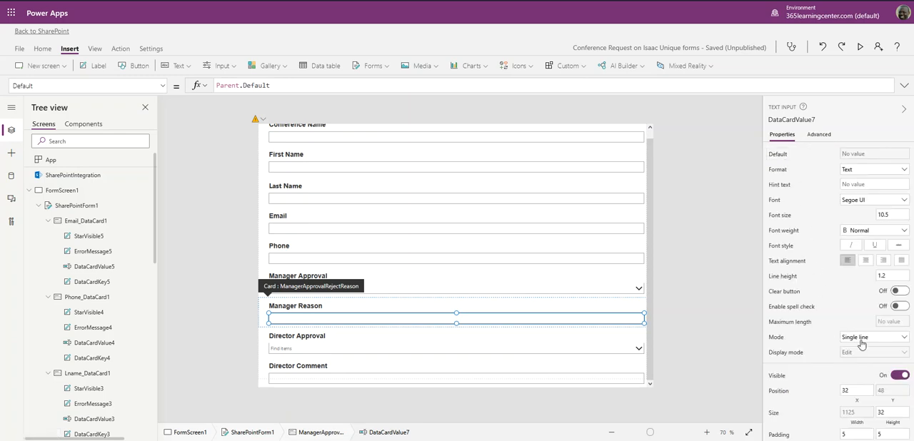
pyautogui.click(777, 339)
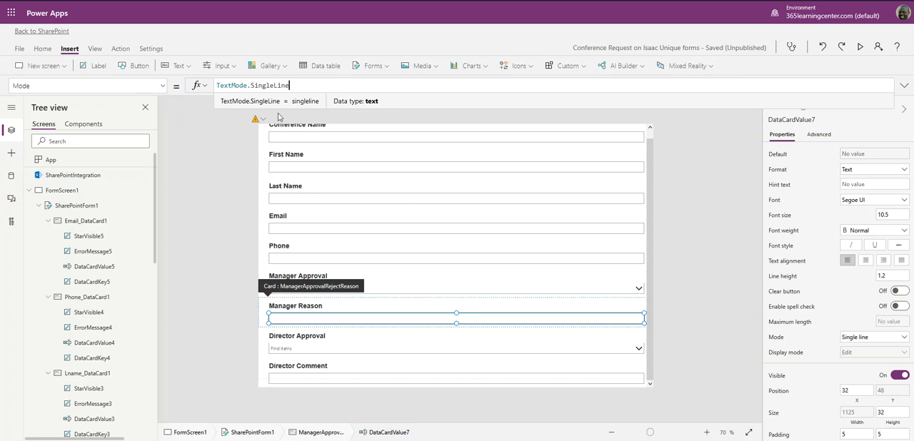
pyautogui.click(163, 87)
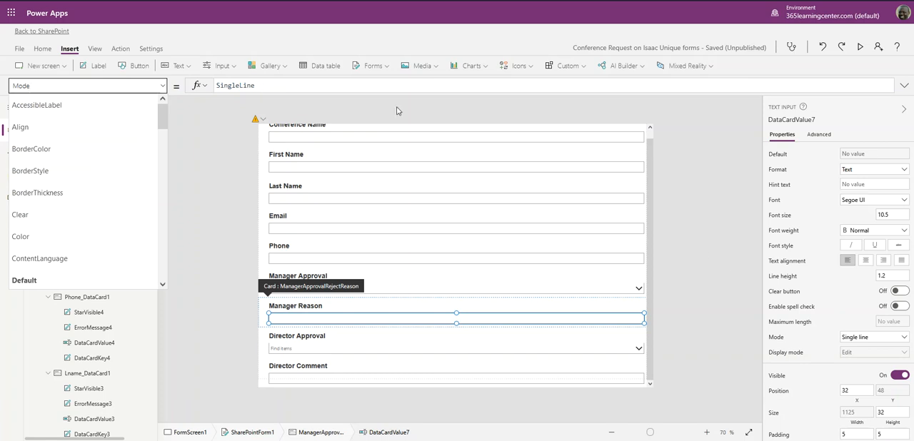
pyautogui.click(304, 85)
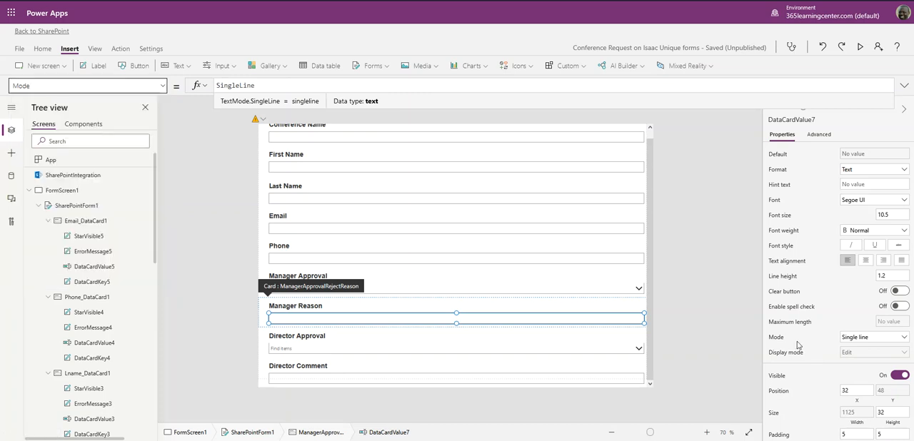
pyautogui.click(898, 340)
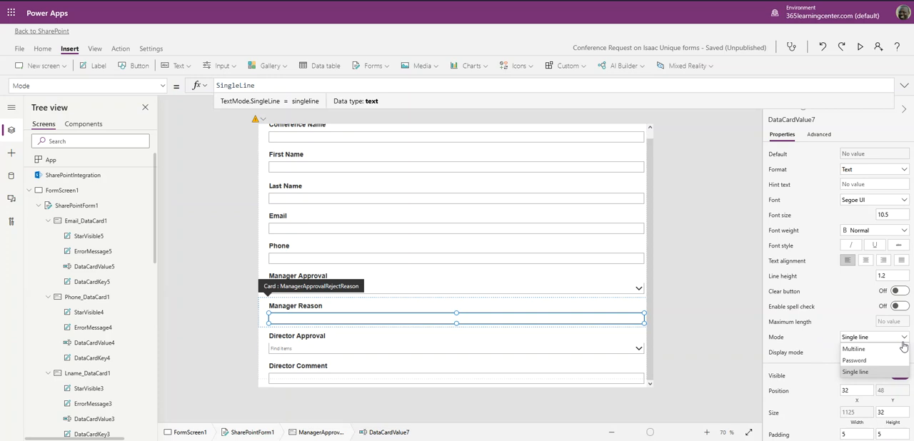
pyautogui.click(854, 349)
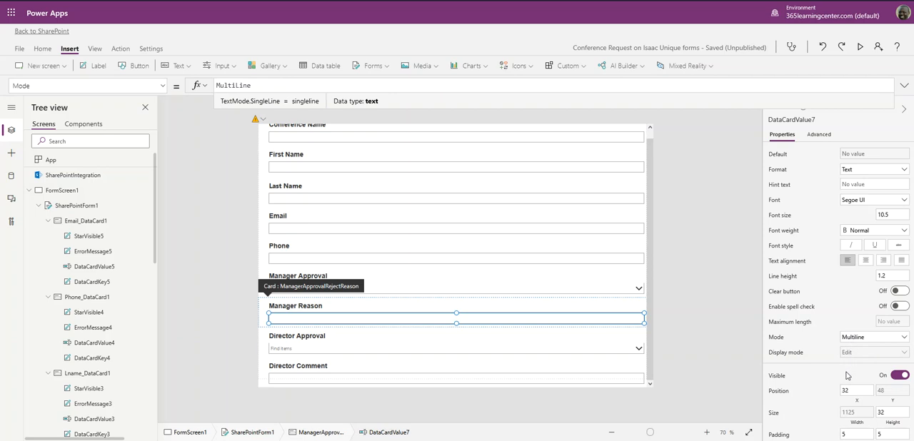
# - Set the height of the Manager Reason text input to 100
pyautogui.scroll(-1, 846, 376)
pyautogui.click(889, 367)
pyautogui.write('100')
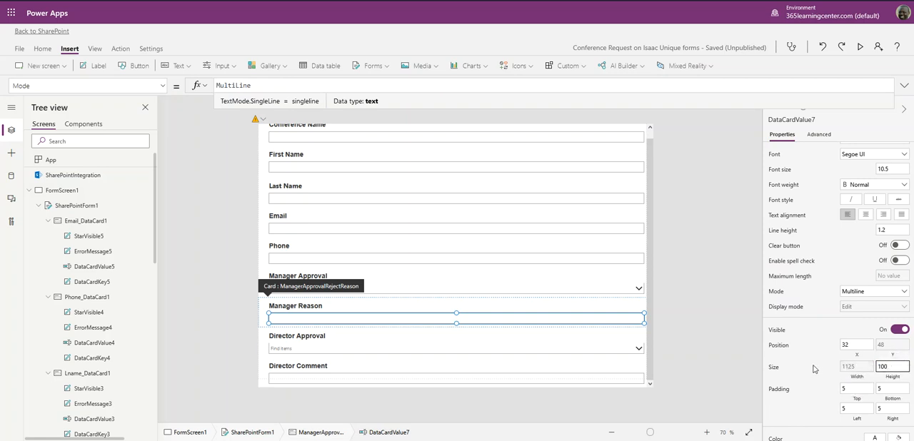
pyautogui.click(811, 371)
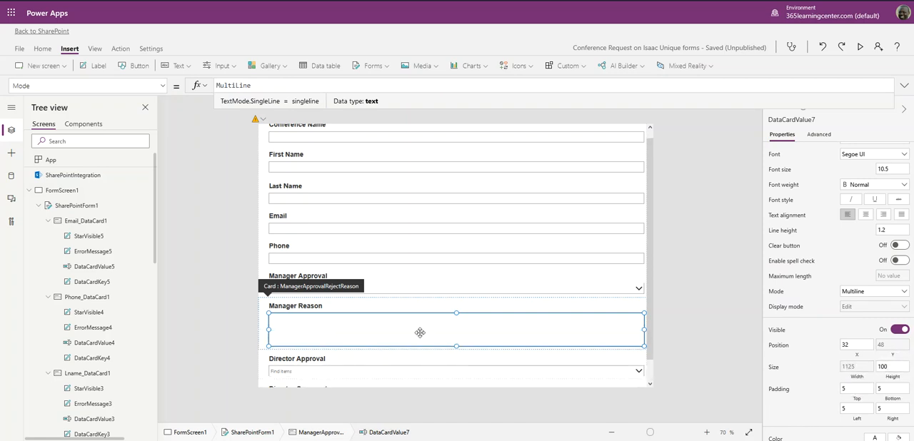
# - Set the Director Comment text input to Multiline mode with a height of 100
pyautogui.scroll(-1, 419, 332)
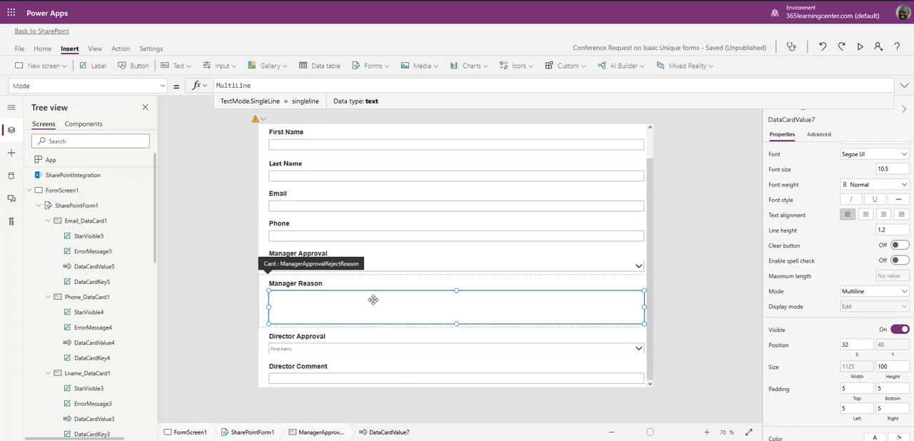
pyautogui.click(357, 381)
pyautogui.click(343, 381)
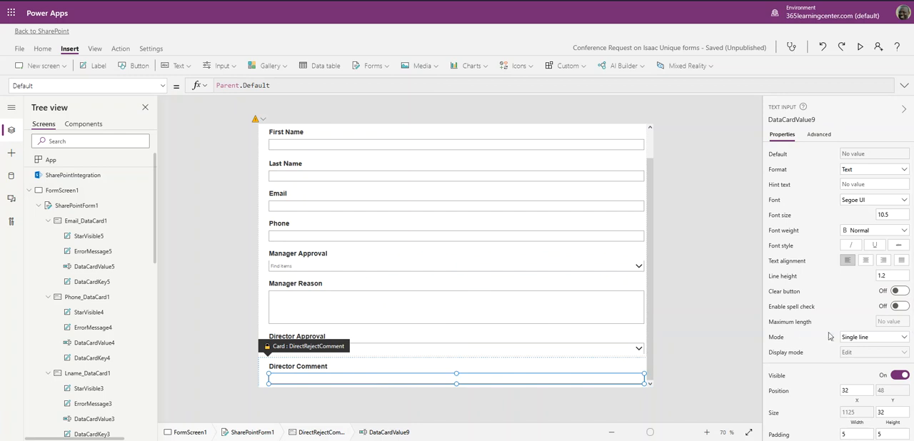
pyautogui.click(899, 340)
pyautogui.click(884, 349)
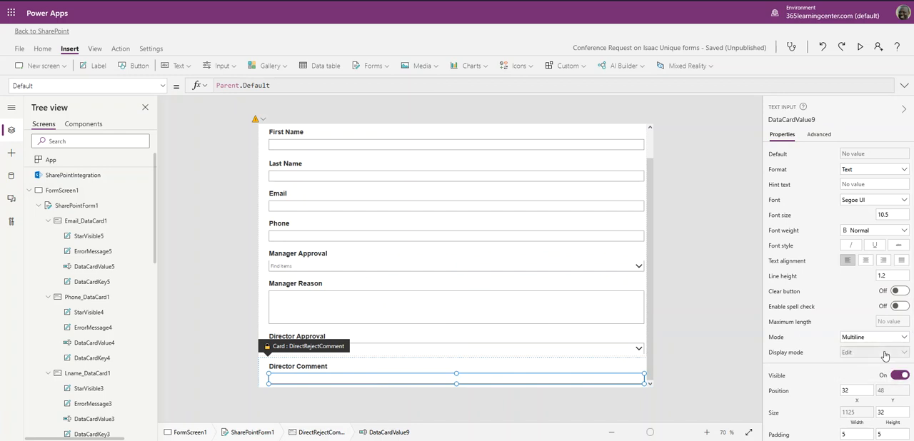
pyautogui.scroll(-2, 881, 357)
pyautogui.click(889, 275)
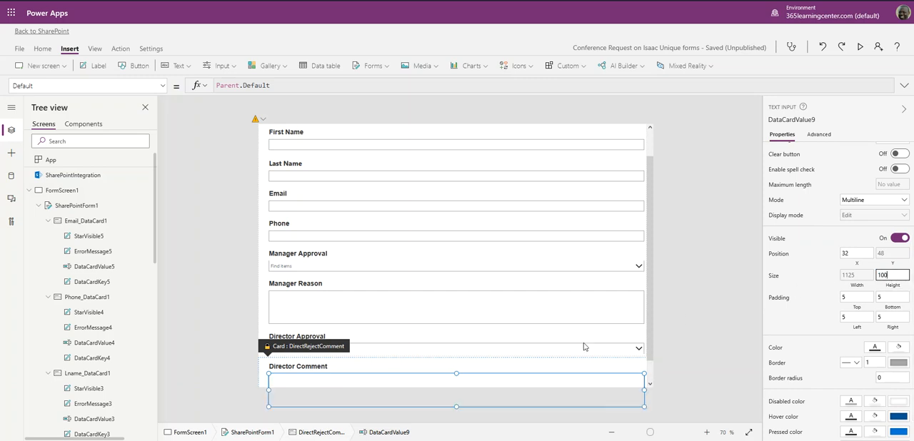
pyautogui.scroll(-1, 632, 298)
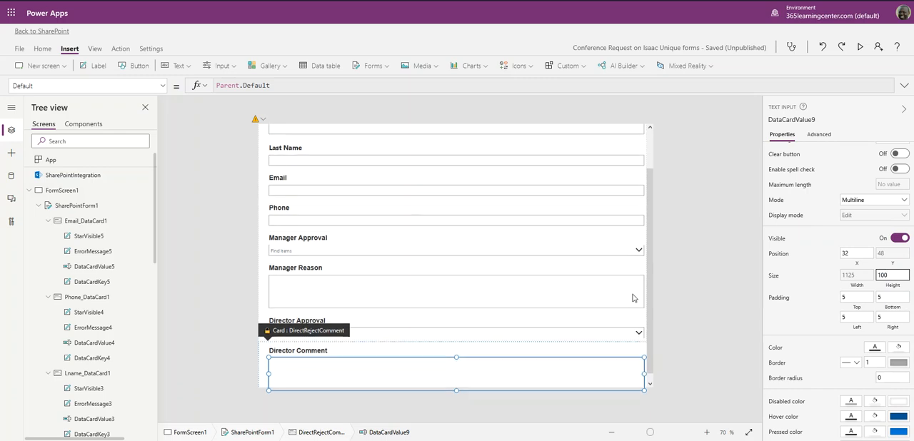
pyautogui.click(688, 289)
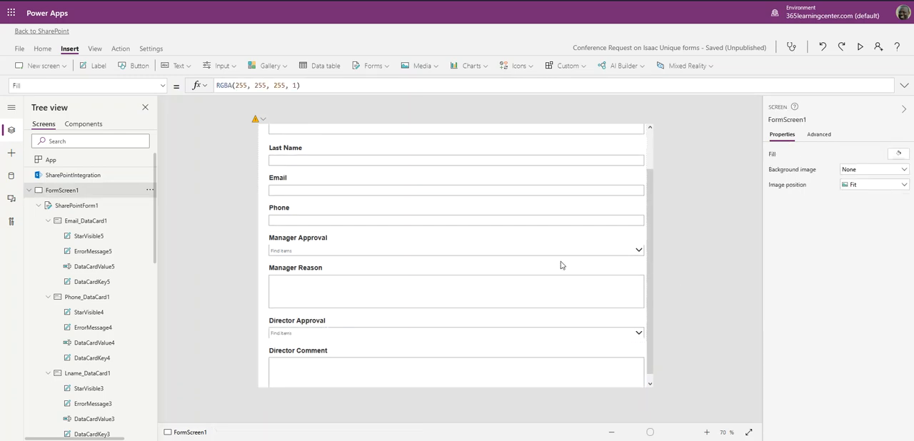
# - Change the Manager Reason label's text to Manager Comment
pyautogui.click(297, 270)
pyautogui.click(314, 268)
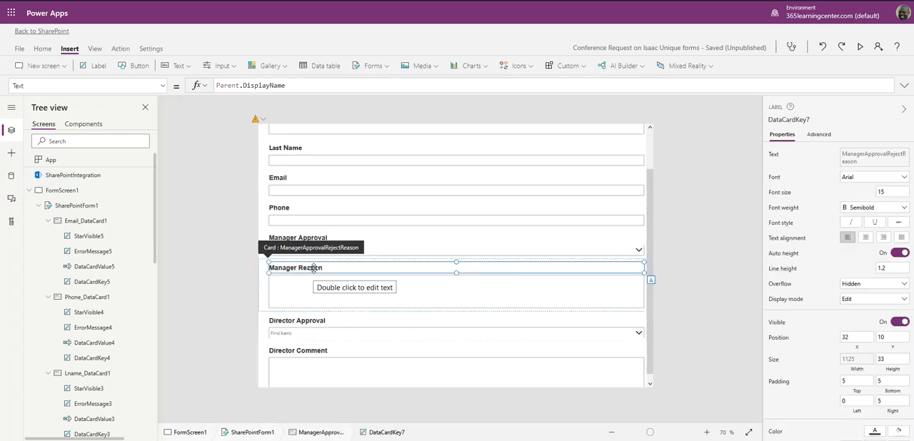
pyautogui.doubleClick(314, 268)
pyautogui.click(317, 267)
pyautogui.moveTo(332, 269); pyautogui.dragTo(303, 270)
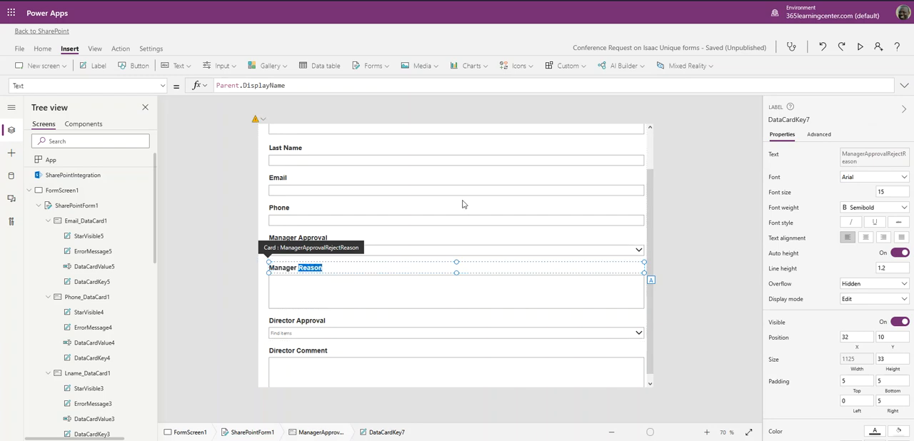
pyautogui.write('Comment')
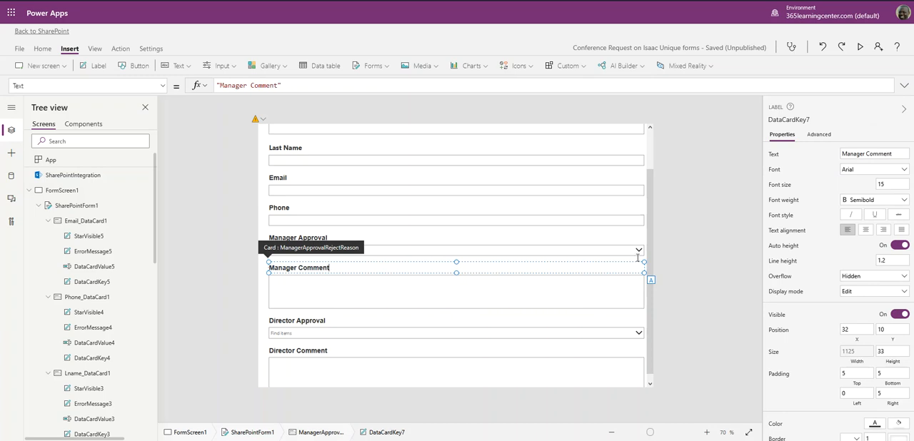
pyautogui.click(725, 217)
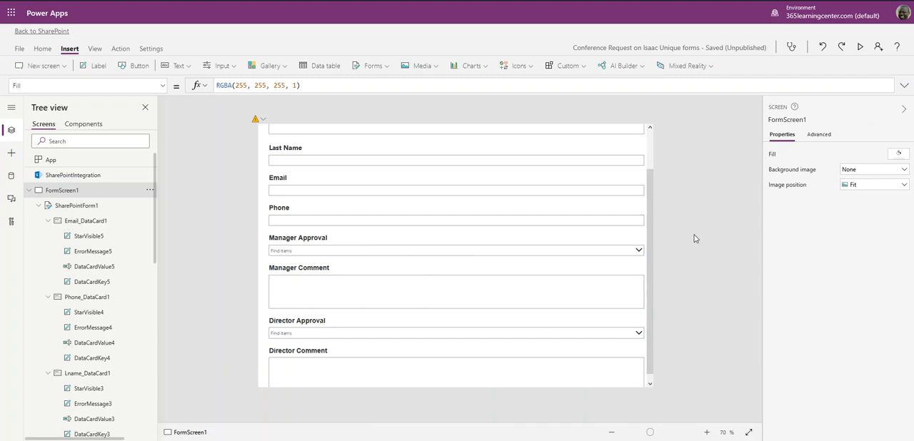
# - Try the Office Red theme on the form, and replace it with the Standard Aqua theme
pyautogui.scroll(1, 634, 240)
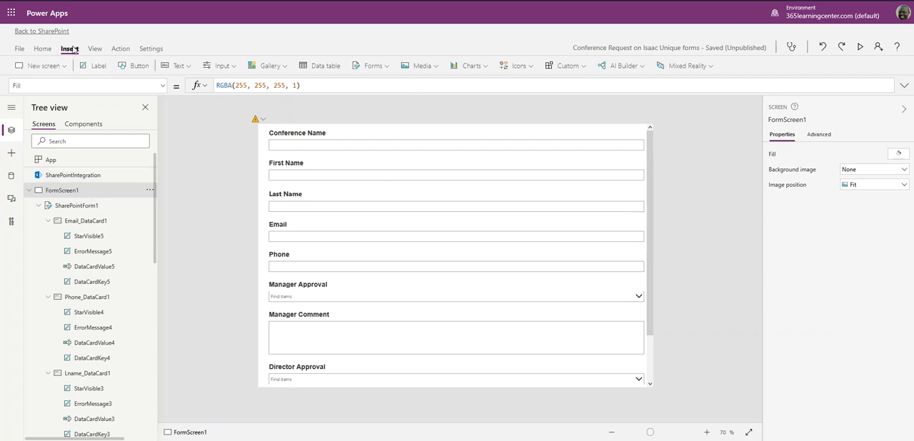
pyautogui.click(46, 53)
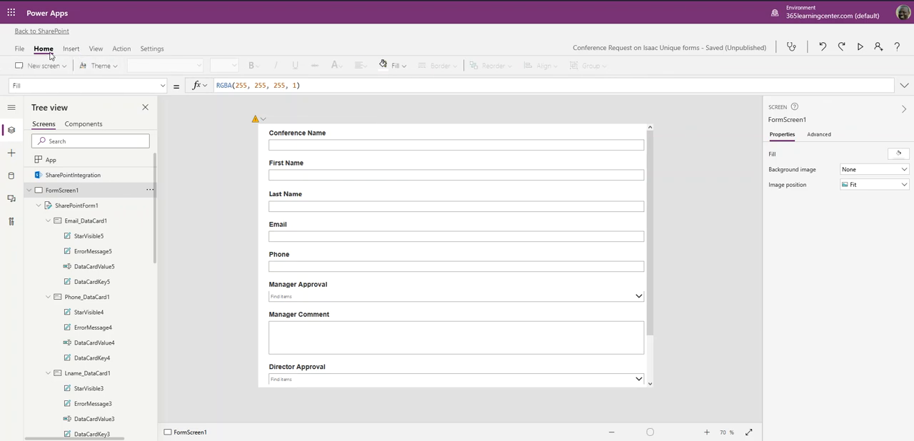
pyautogui.click(114, 69)
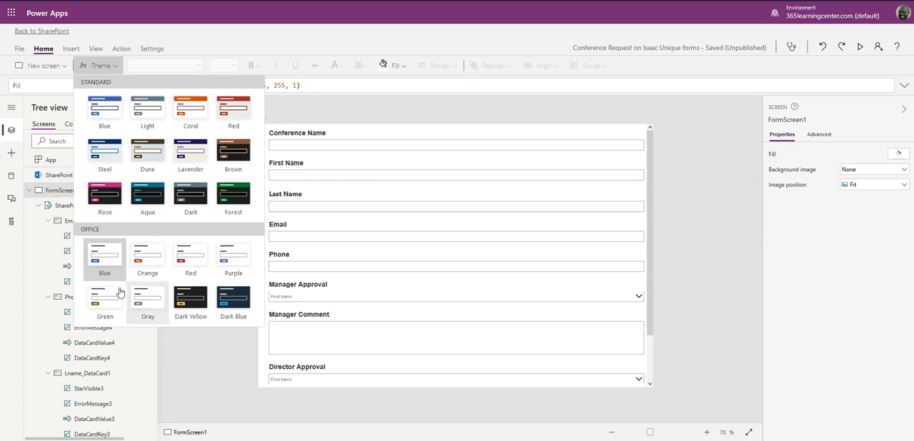
pyautogui.click(195, 260)
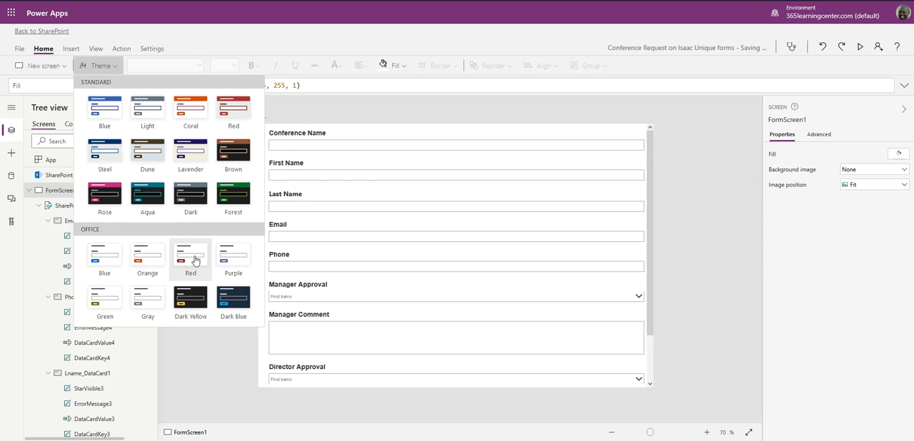
pyautogui.click(163, 206)
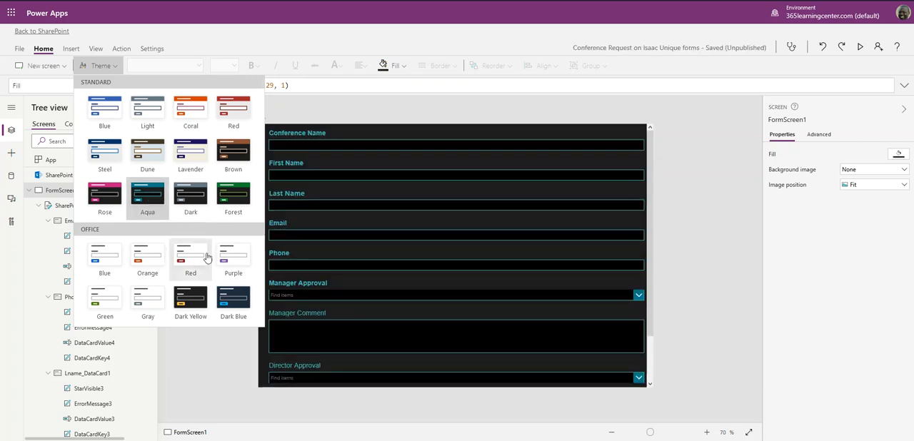
# - Try the Office Dark Blue theme and the Standard Forest, Brown and Steel themes on the form
pyautogui.click(234, 305)
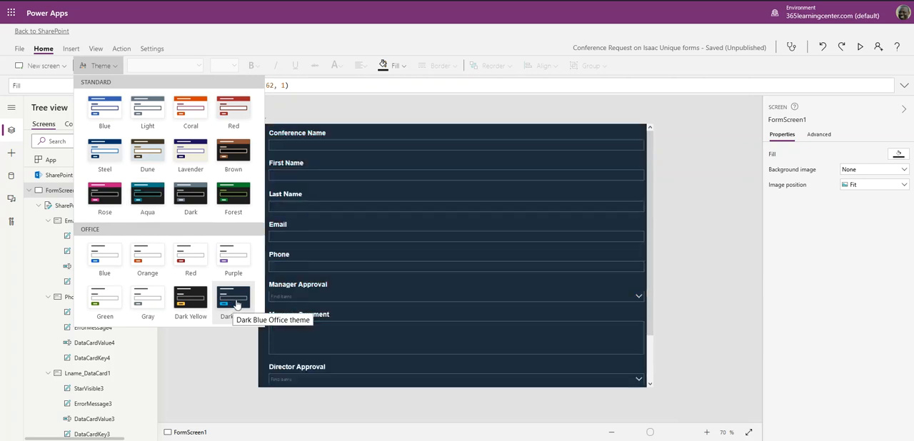
pyautogui.click(234, 202)
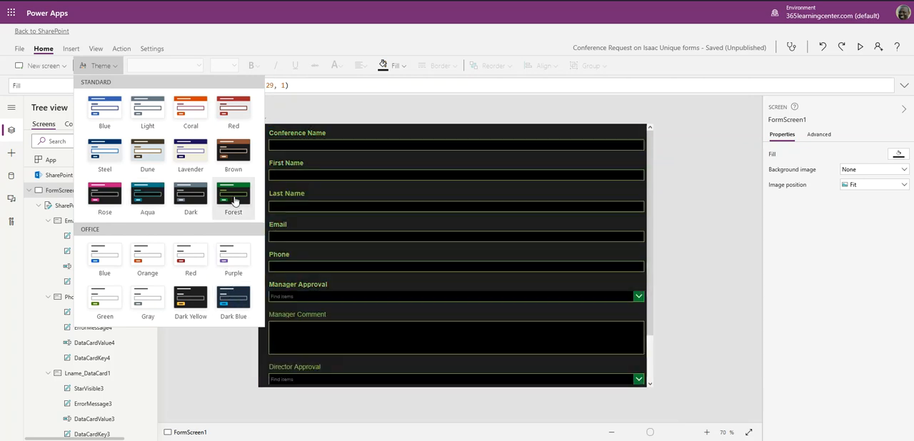
pyautogui.click(236, 157)
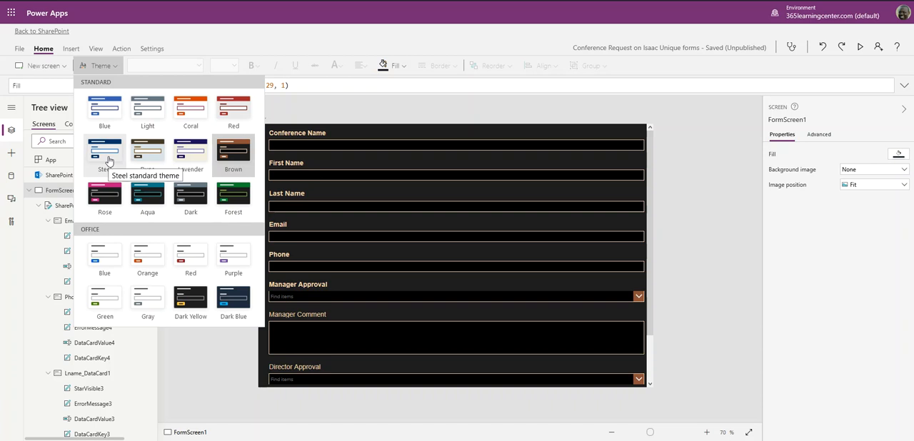
pyautogui.click(108, 154)
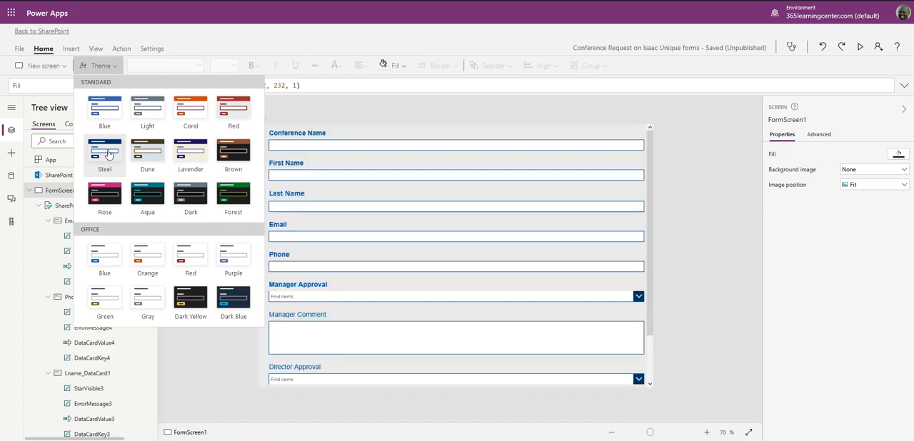
# - Apply the Standard Red theme to the form and look over its fields from top to bottom
pyautogui.click(239, 119)
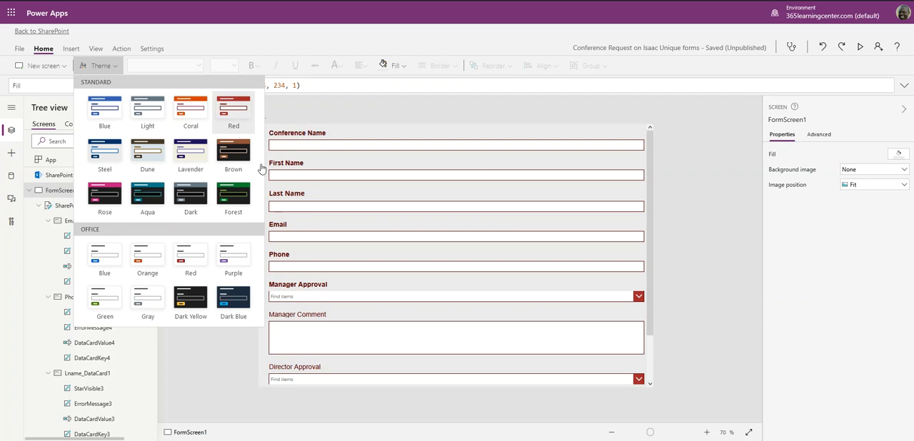
pyautogui.click(577, 255)
pyautogui.scroll(-2, 506, 257)
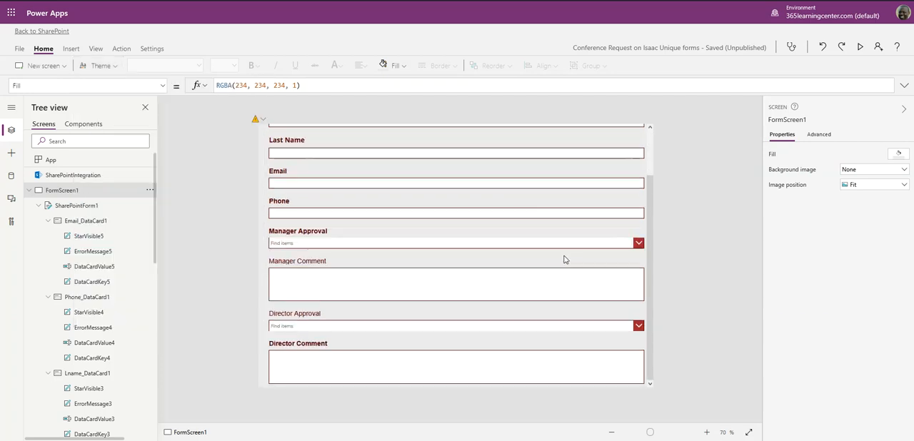
pyautogui.scroll(1, 473, 255)
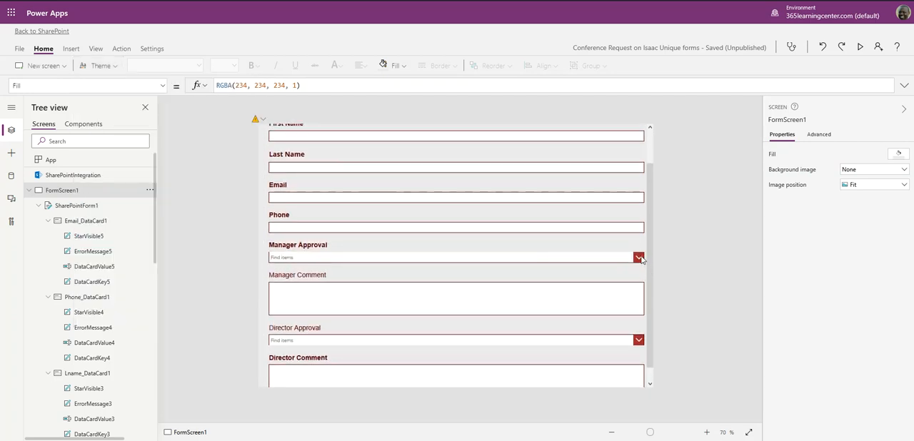
pyautogui.scroll(1, 639, 258)
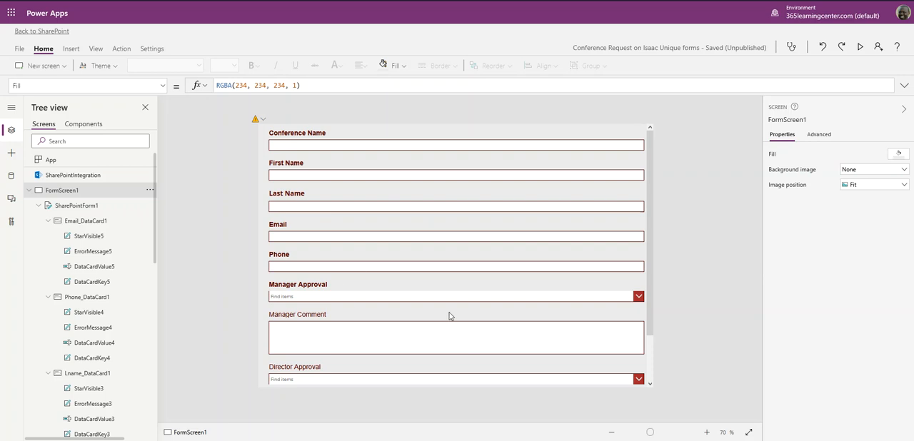
pyautogui.scroll(-2, 443, 254)
pyautogui.scroll(2, 441, 287)
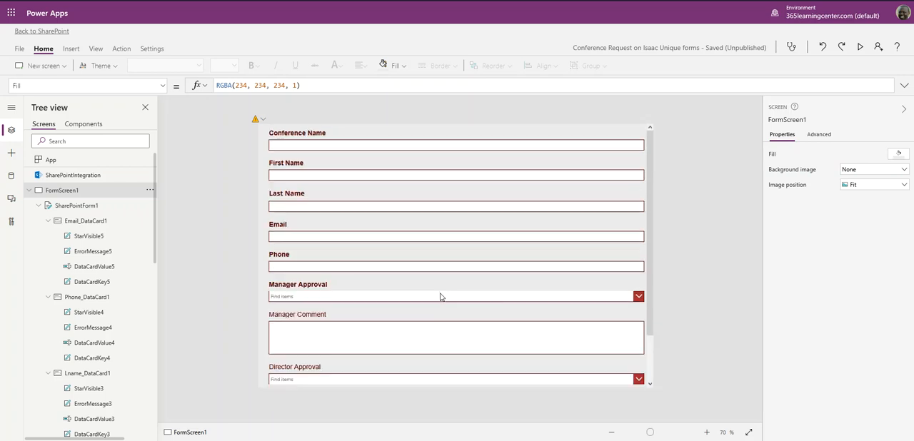
# - Lower the form's top edge to Y 74 and place a text label 1185 wide and 74 high in the space above it
pyautogui.click(73, 206)
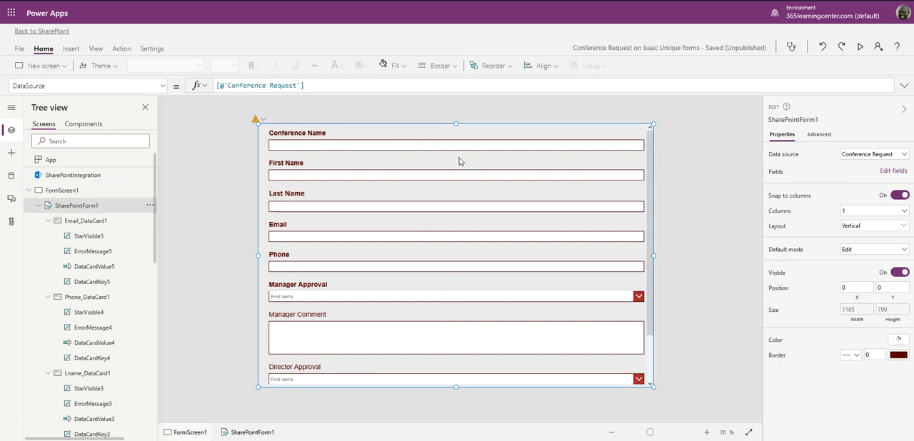
pyautogui.moveTo(456, 124); pyautogui.dragTo(447, 159)
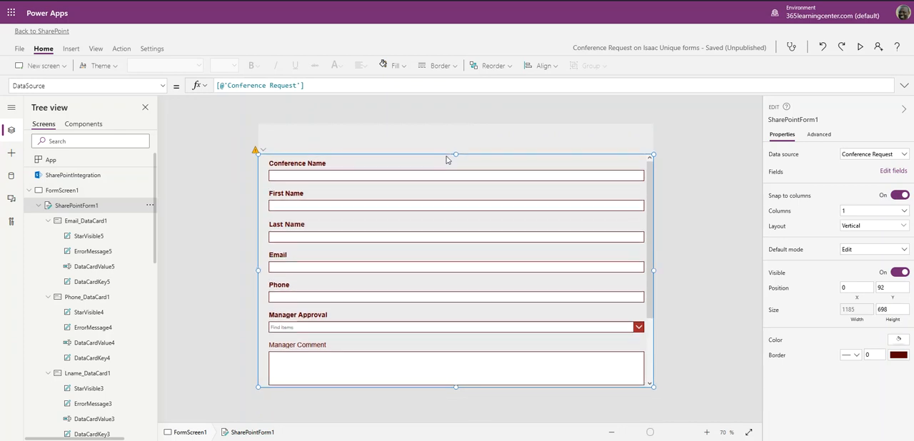
pyautogui.click(71, 49)
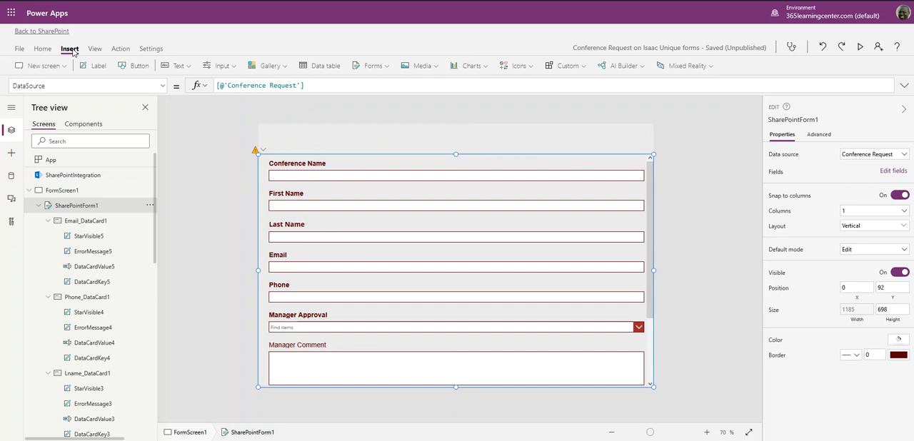
pyautogui.click(84, 69)
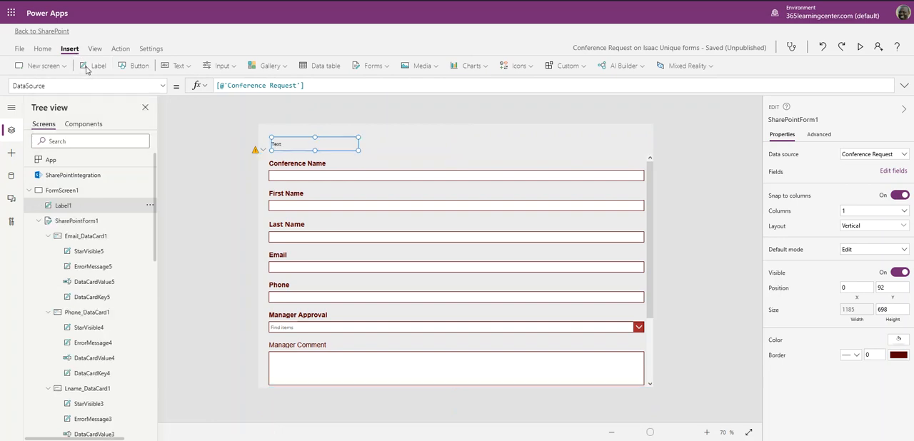
pyautogui.moveTo(303, 142); pyautogui.dragTo(290, 127)
pyautogui.moveTo(344, 137); pyautogui.dragTo(670, 153)
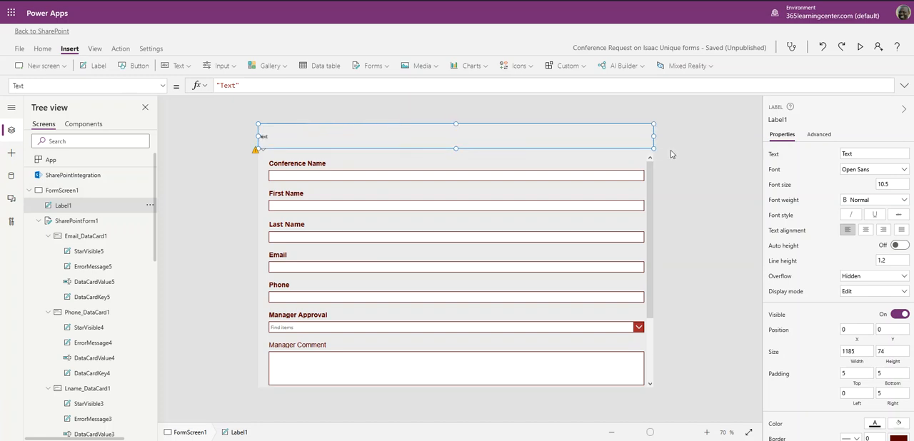
pyautogui.click(85, 222)
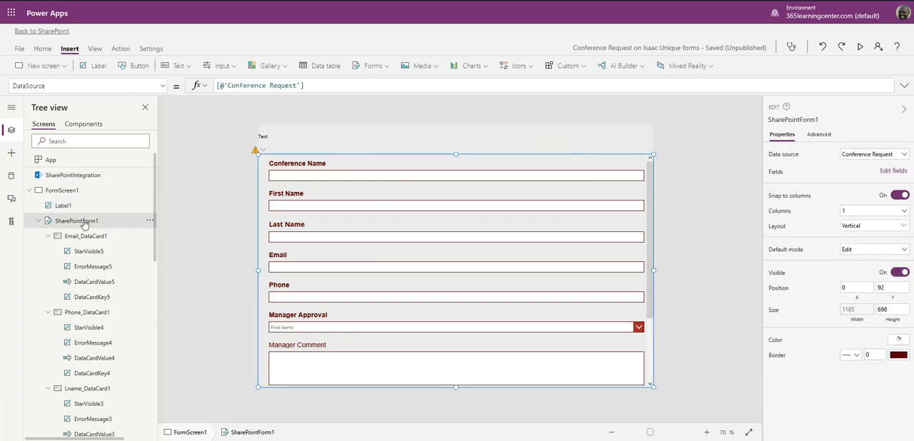
pyautogui.moveTo(455, 154); pyautogui.dragTo(459, 148)
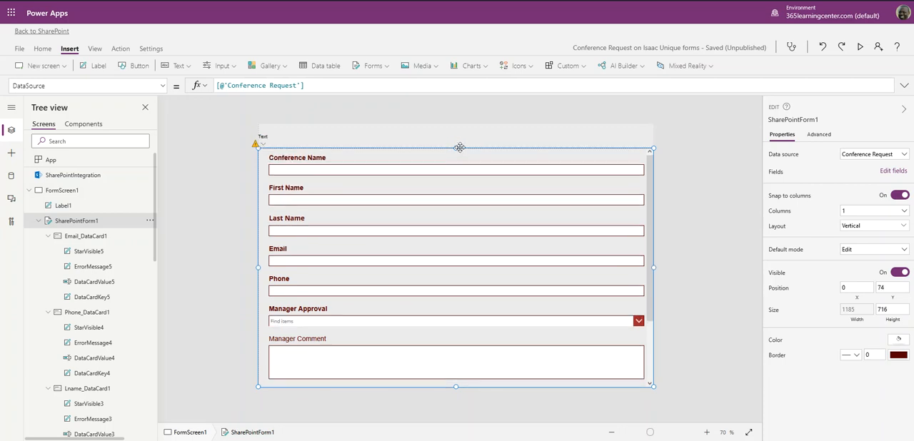
# - Change the new label's text to Conference Registration Request Form
pyautogui.click(275, 137)
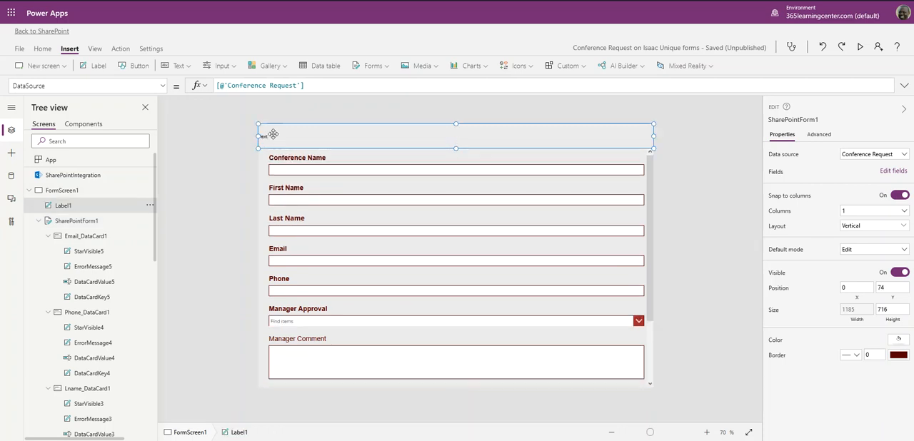
pyautogui.doubleClick(229, 86)
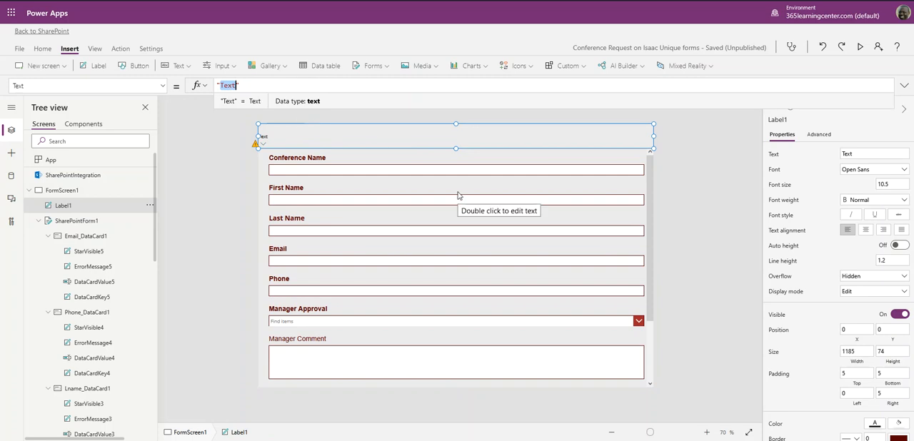
pyautogui.write('Conference Registratio')
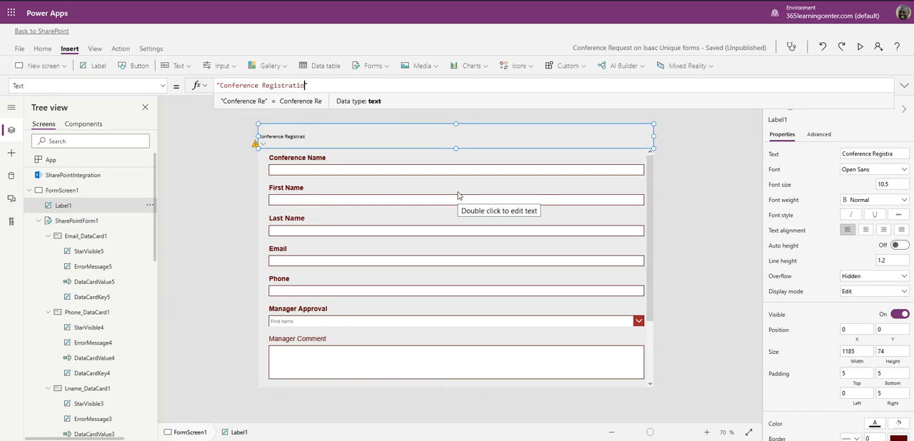
pyautogui.write('n Request ')
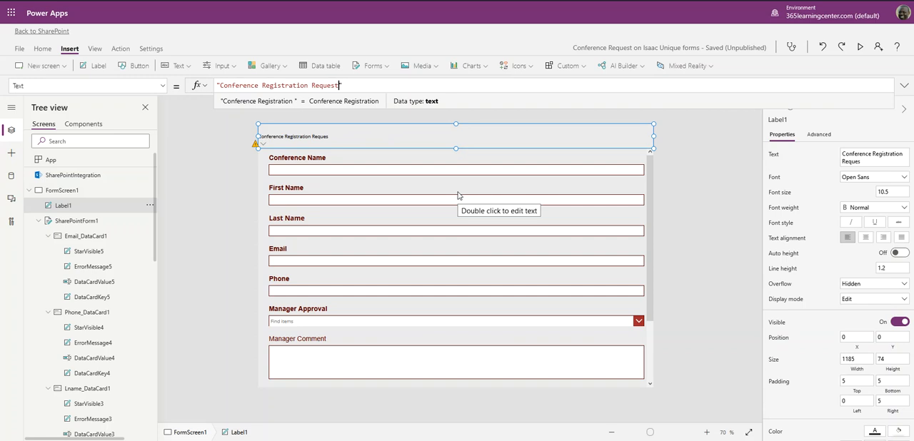
pyautogui.write('Form')
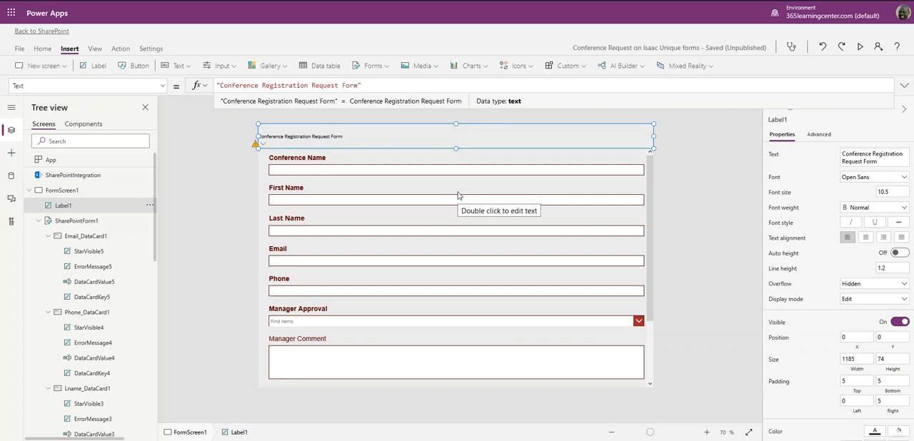
pyautogui.click(413, 137)
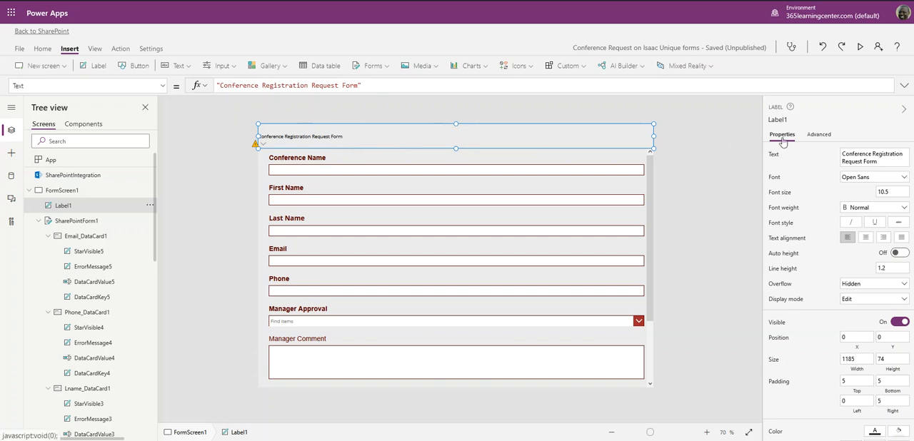
# - Center the title label's text and set its font to Verdana at size 15
pyautogui.click(865, 238)
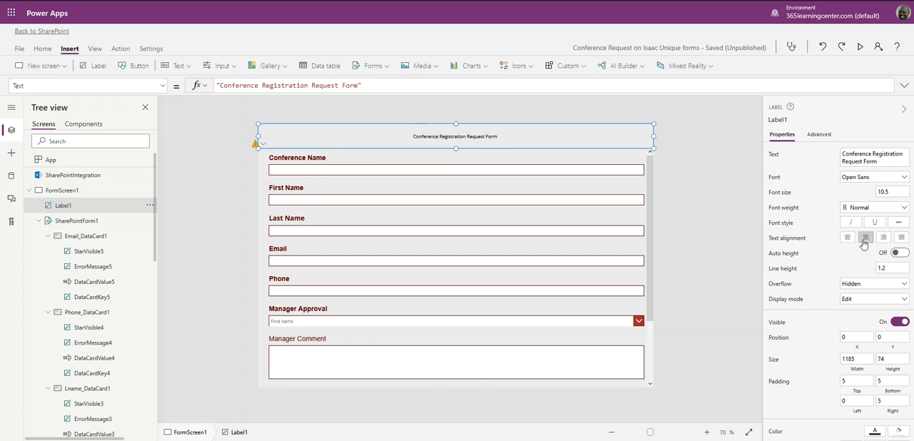
pyautogui.click(904, 179)
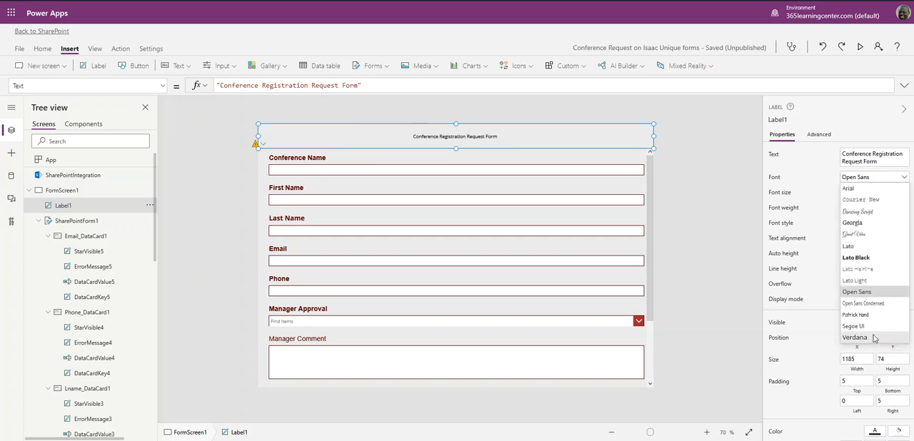
pyautogui.click(874, 338)
pyautogui.click(899, 192)
pyautogui.write('15')
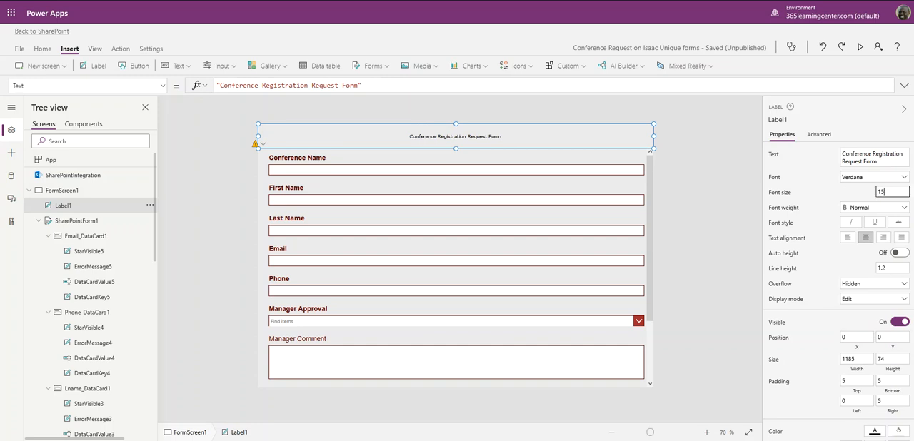
pyautogui.click(849, 189)
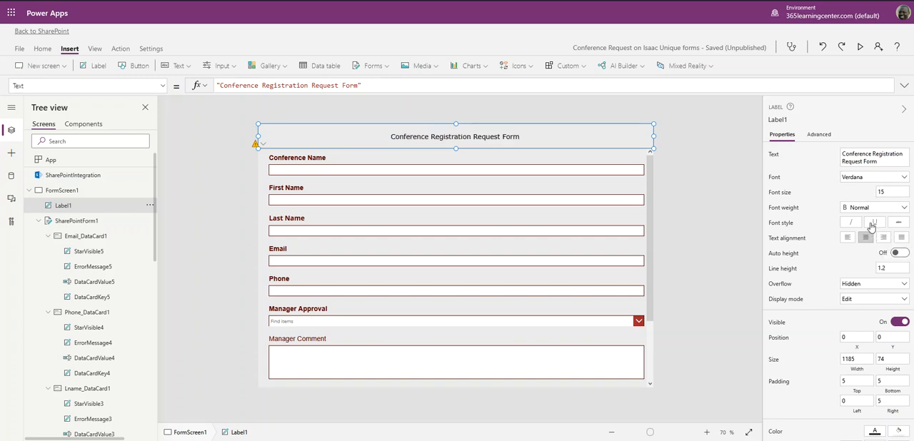
# - Set the title label's font weight to Bold and its font size to 20
pyautogui.click(861, 209)
pyautogui.click(862, 219)
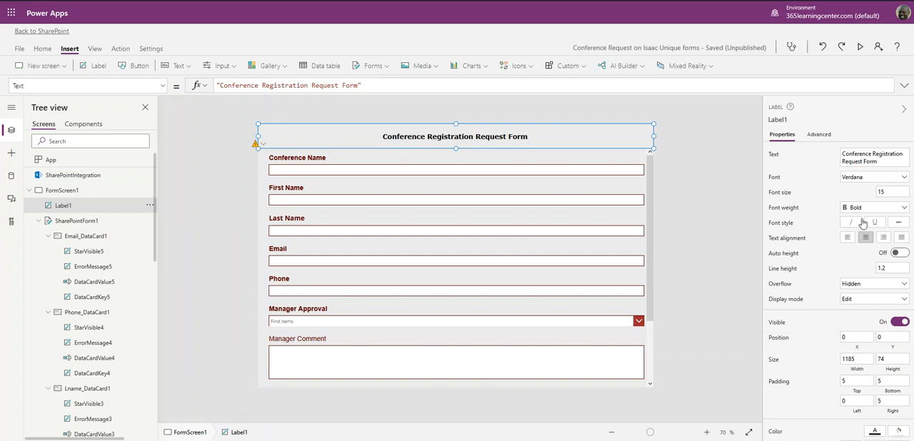
pyautogui.click(907, 194)
pyautogui.moveTo(898, 191); pyautogui.dragTo(819, 192)
pyautogui.write('20')
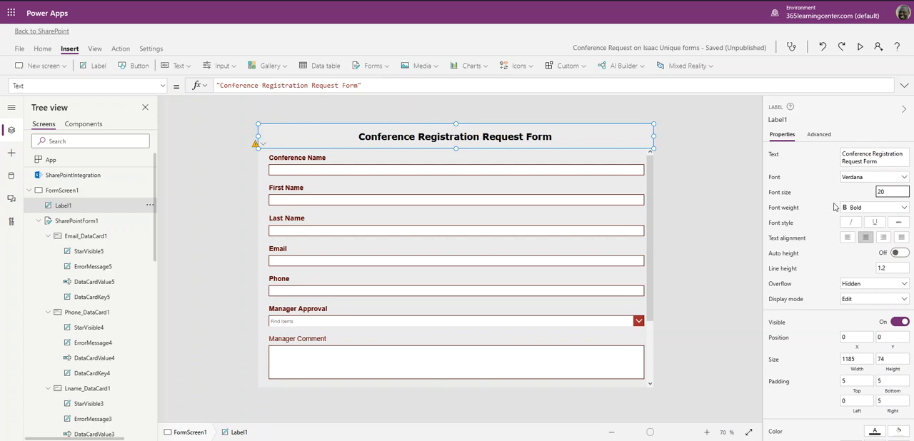
pyautogui.click(694, 185)
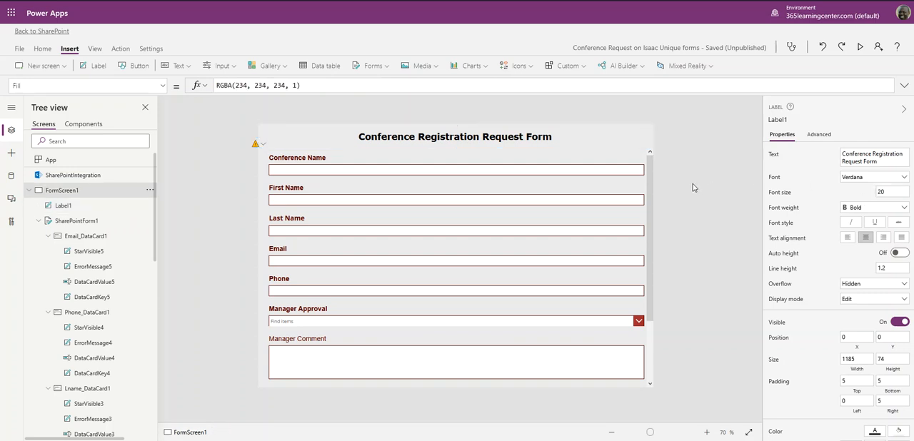
# - Try two lighter red fills on the title label, and settle on the darkest shade of the bright red theme color
pyautogui.click(590, 141)
pyautogui.scroll(-3, 850, 276)
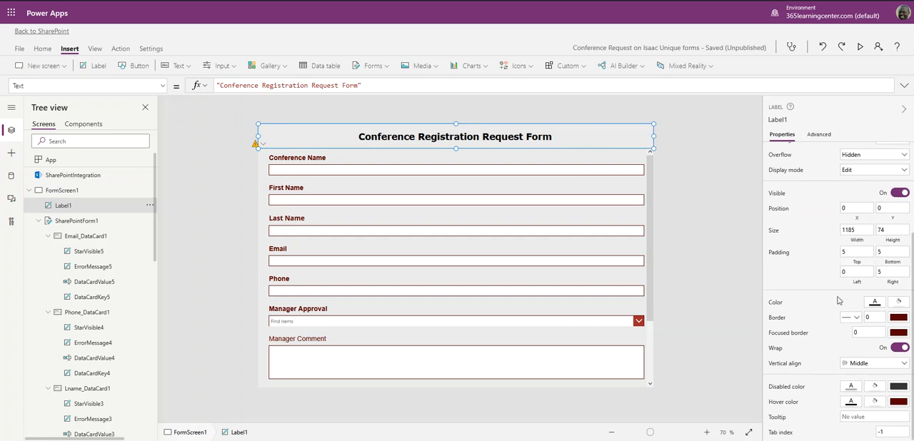
pyautogui.click(897, 303)
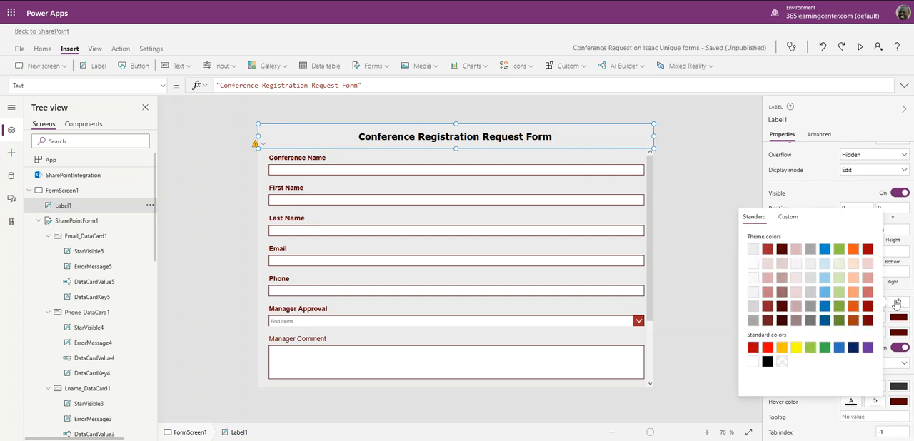
pyautogui.click(868, 264)
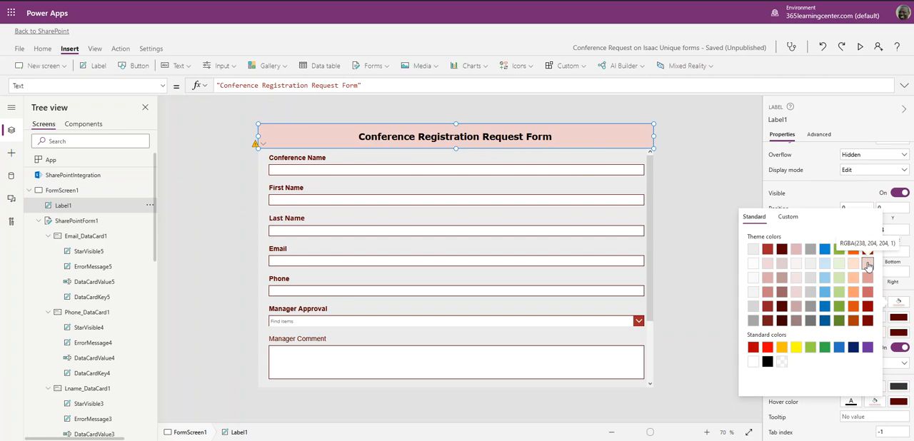
pyautogui.click(866, 294)
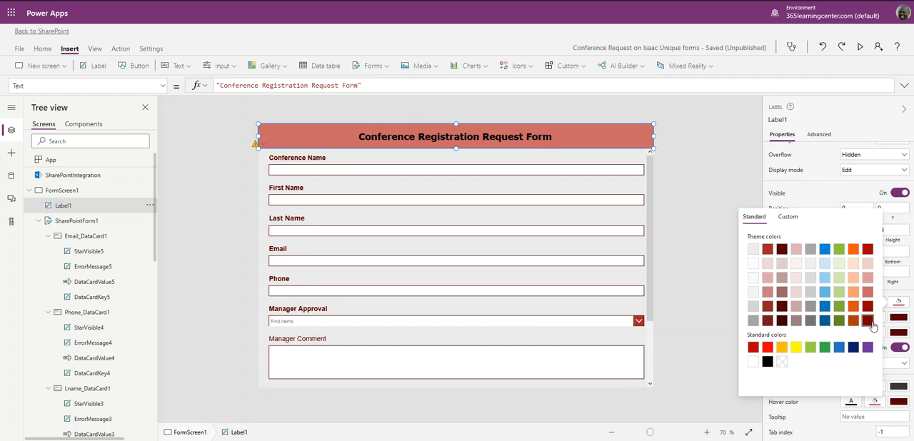
pyautogui.click(872, 323)
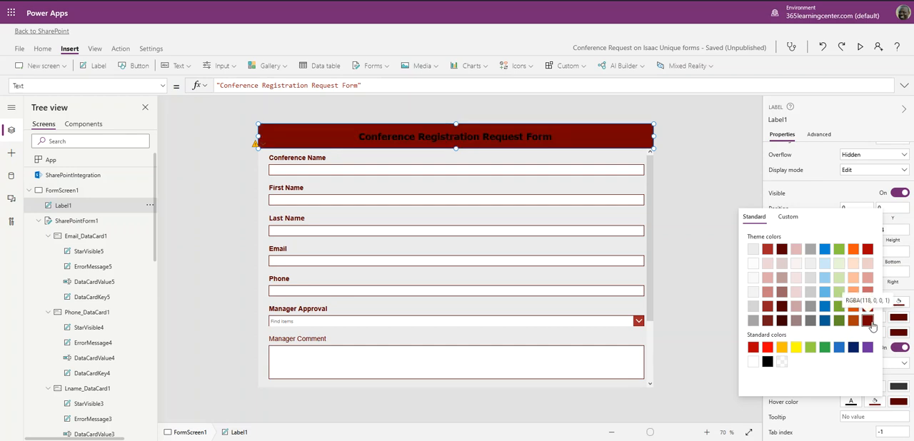
pyautogui.click(853, 114)
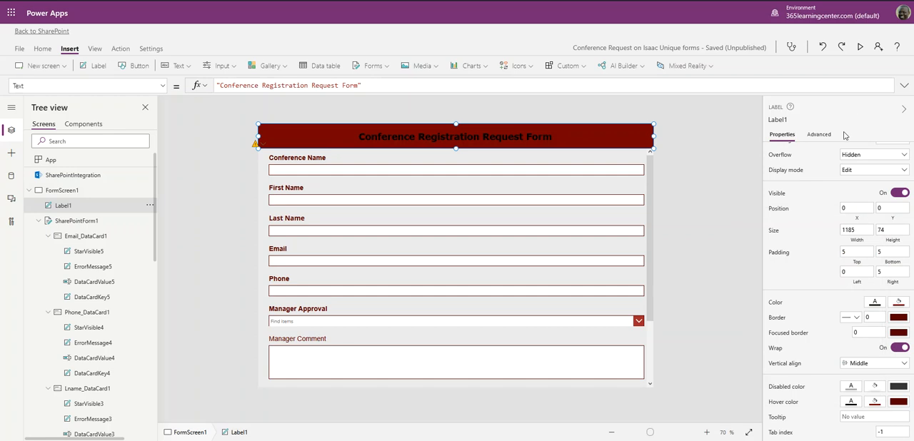
# - Set the title label's text color to white
pyautogui.click(875, 304)
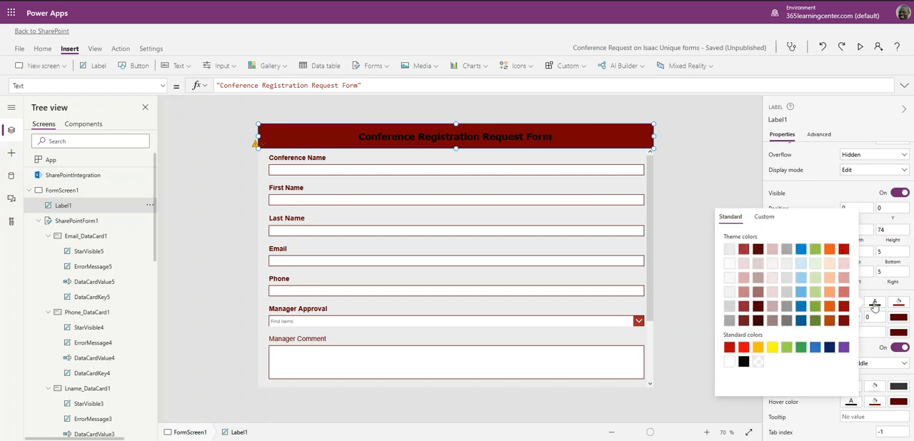
pyautogui.click(729, 364)
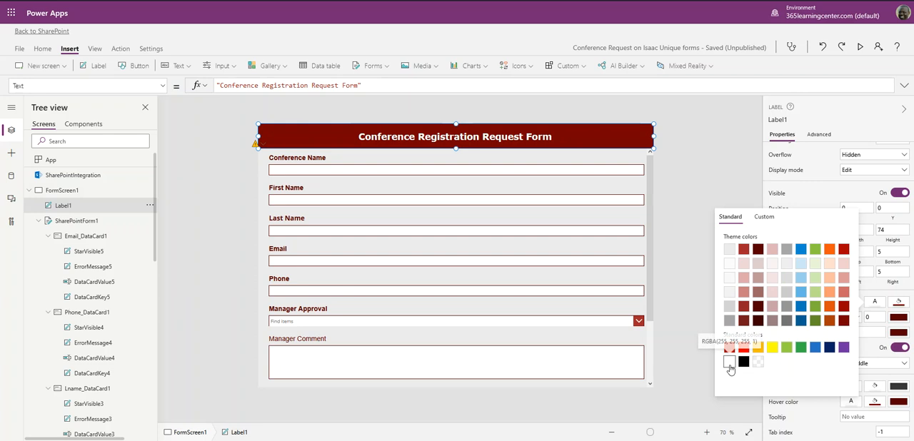
pyautogui.click(698, 134)
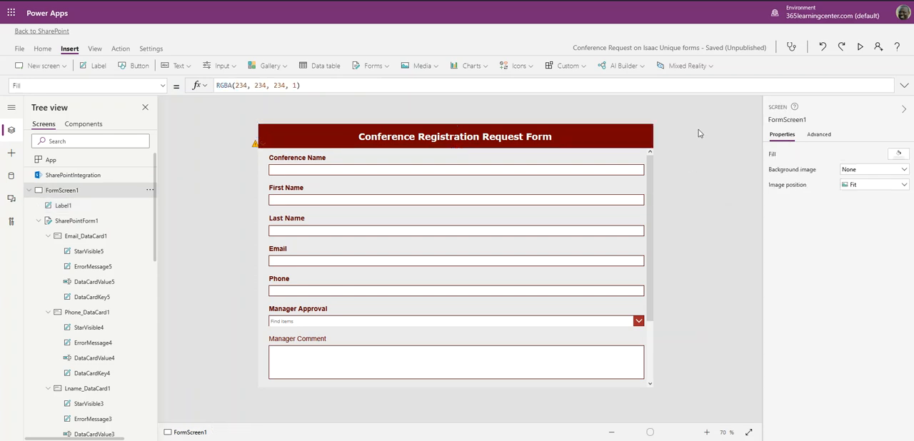
# - Set the font weight of the Manager Comment field label to Bold
pyautogui.scroll(-2, 545, 208)
pyautogui.scroll(2, 543, 211)
pyautogui.scroll(-2, 543, 213)
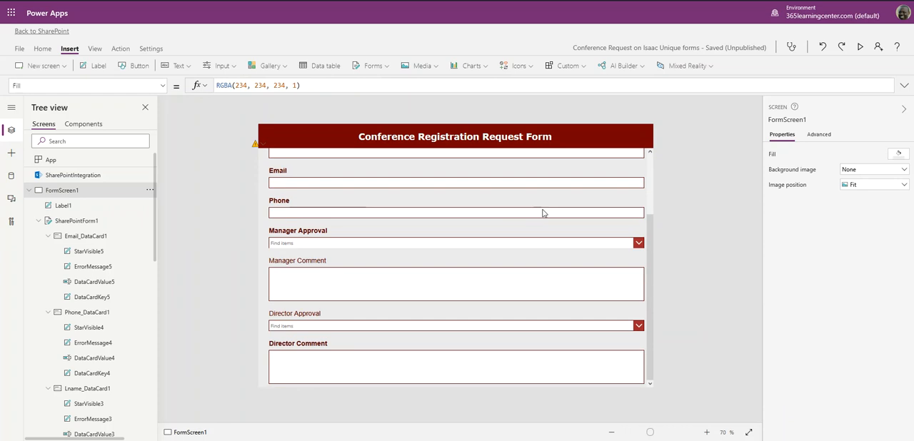
pyautogui.scroll(2, 543, 213)
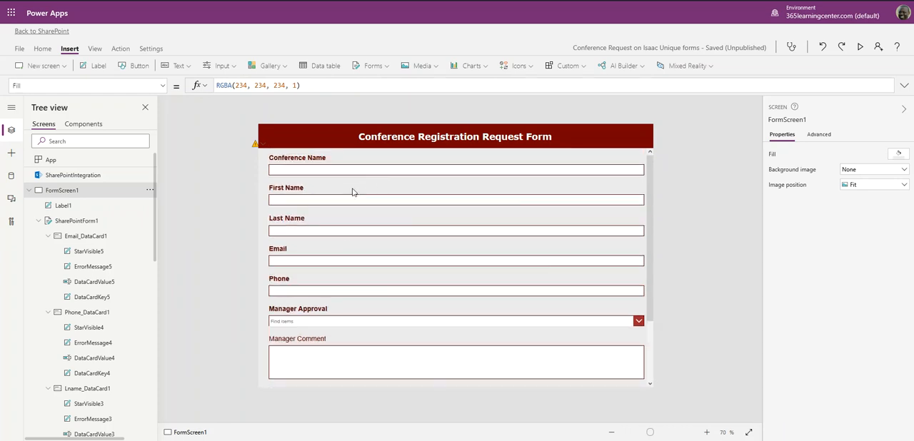
pyautogui.scroll(-2, 361, 243)
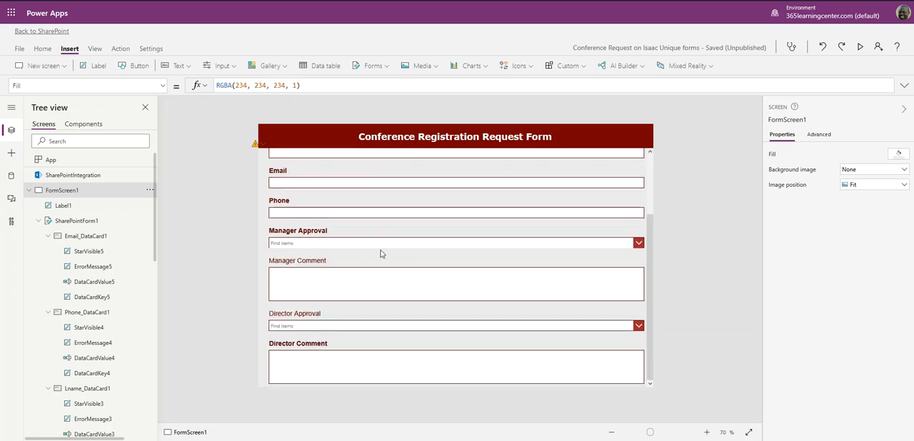
pyautogui.click(315, 262)
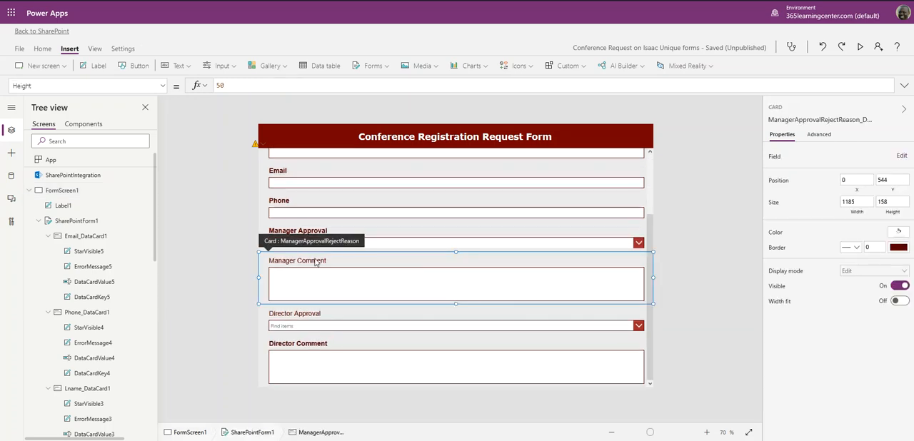
pyautogui.click(314, 261)
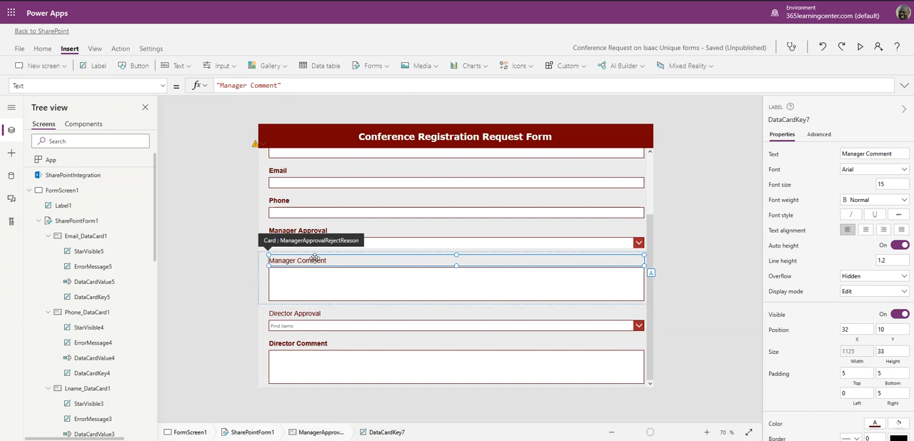
pyautogui.scroll(-3, 816, 321)
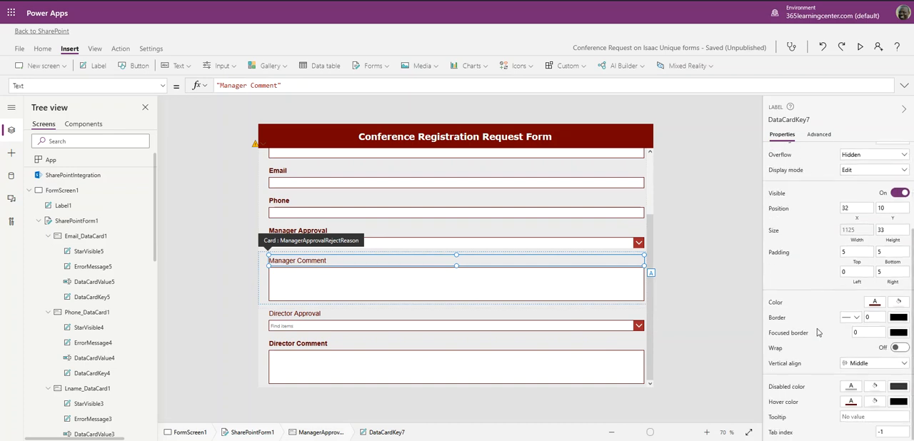
pyautogui.scroll(3, 826, 333)
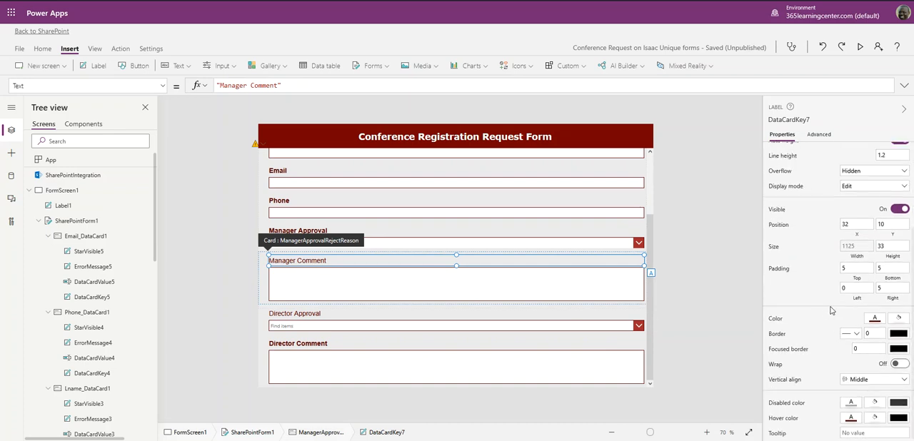
pyautogui.click(874, 201)
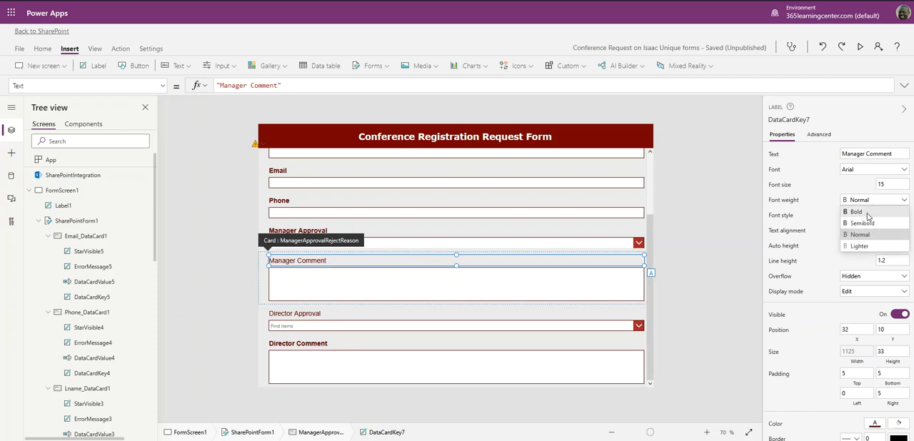
pyautogui.click(867, 215)
# - Set the font weight of the Director Approval field label to Bold
pyautogui.click(312, 319)
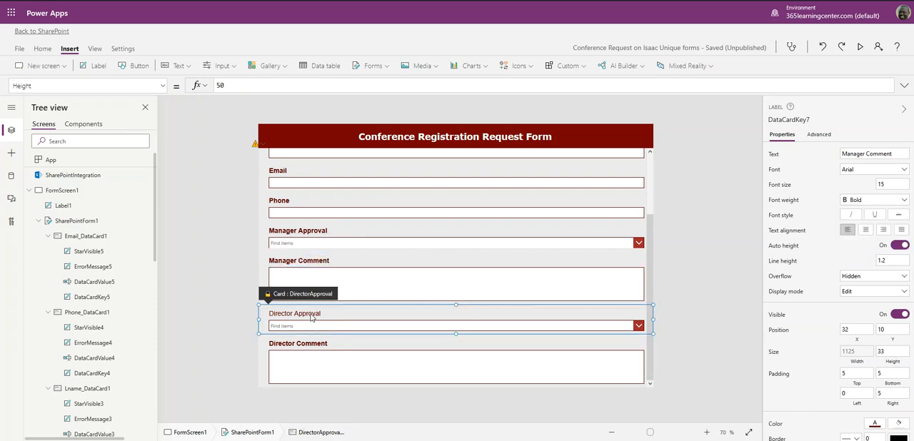
pyautogui.click(311, 315)
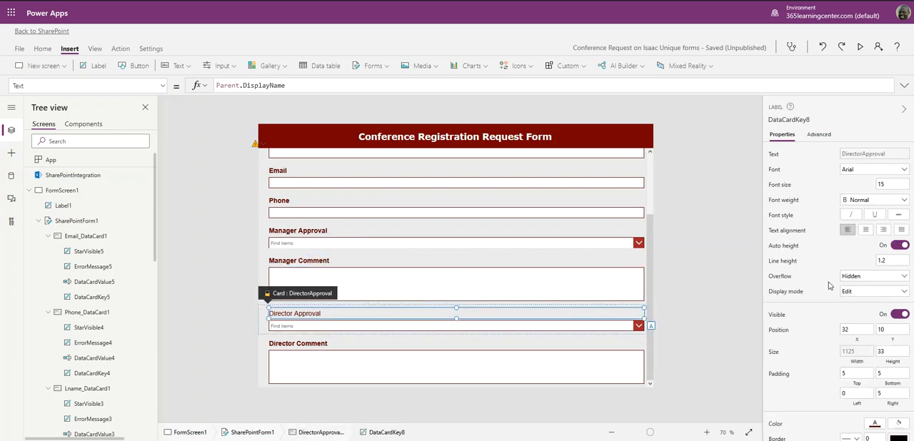
pyautogui.click(872, 201)
pyautogui.click(866, 212)
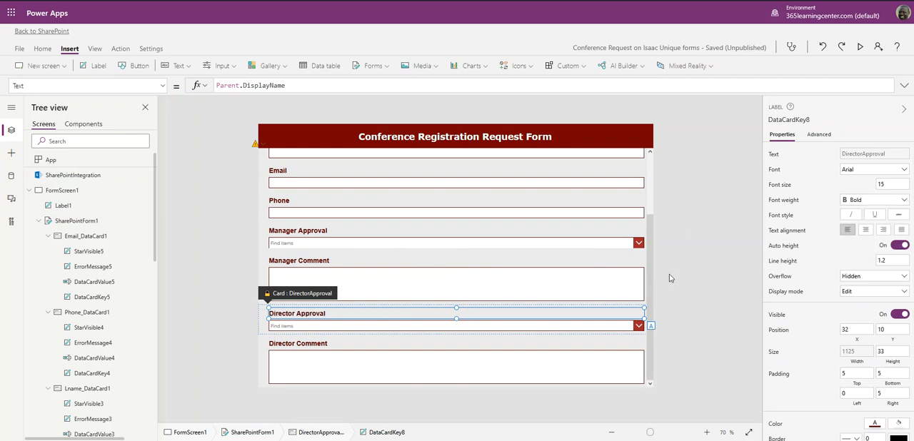
pyautogui.click(708, 261)
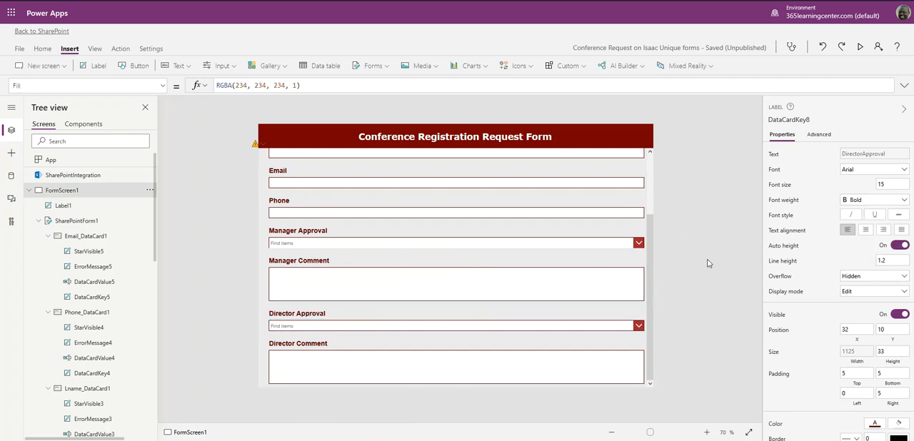
# - Open the formula flagged by the form's warning and replace the First function with Defaults in the form's Item property
pyautogui.click(260, 144)
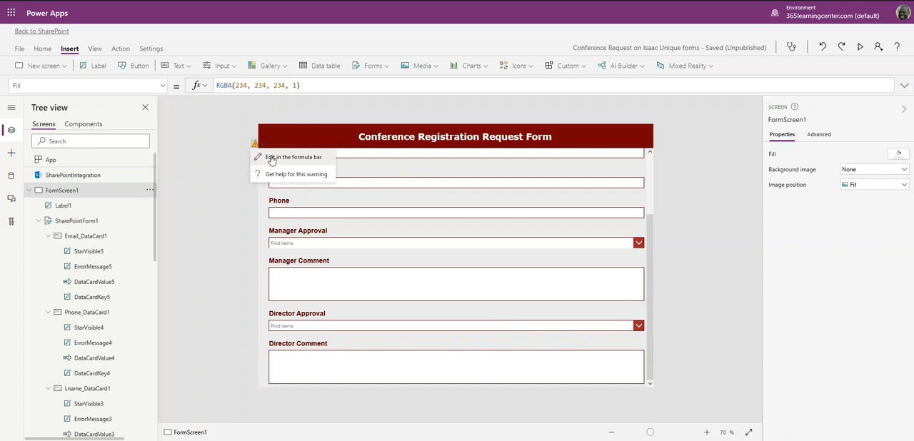
pyautogui.click(271, 159)
pyautogui.click(369, 88)
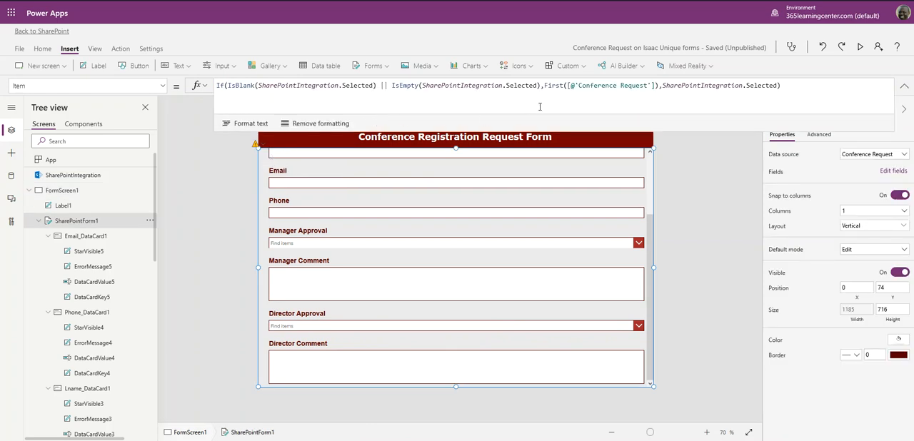
pyautogui.click(556, 85)
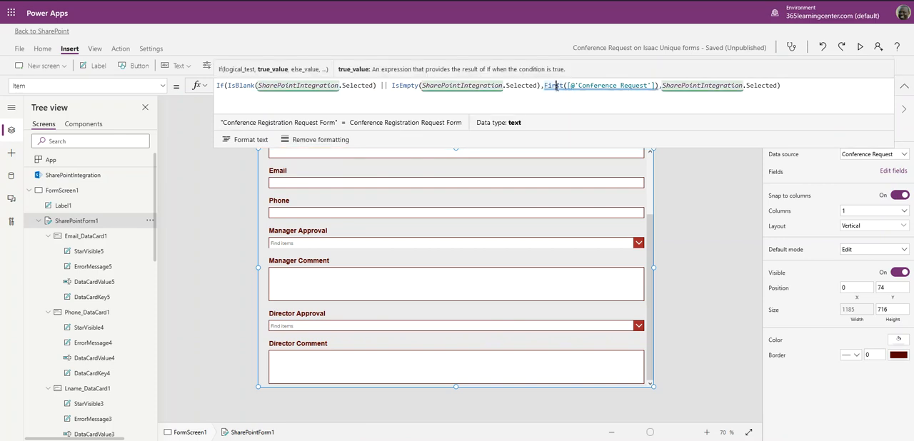
pyautogui.click(566, 102)
pyautogui.moveTo(555, 86)
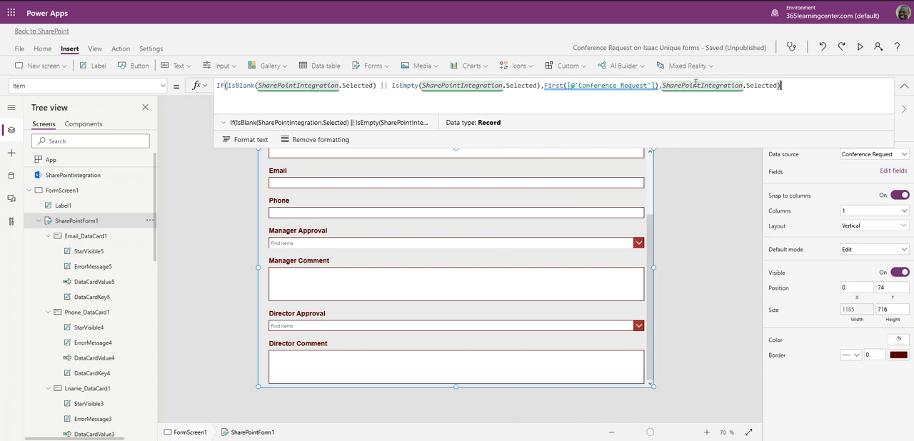
pyautogui.doubleClick(552, 86)
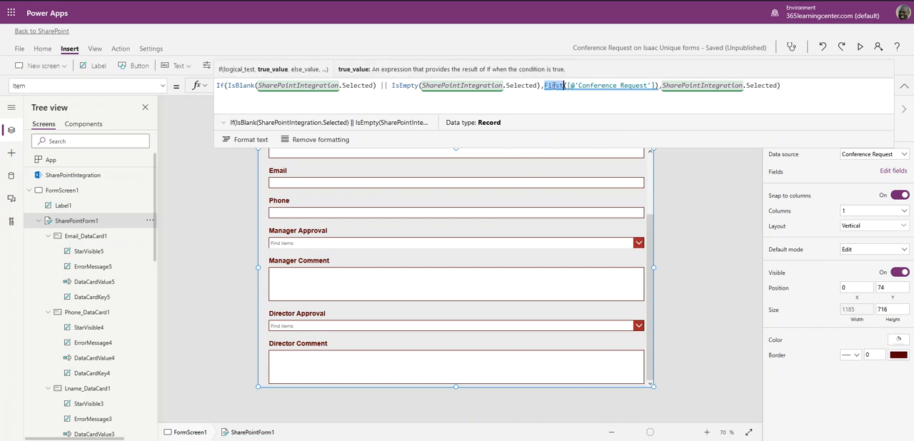
pyautogui.write('Defaul')
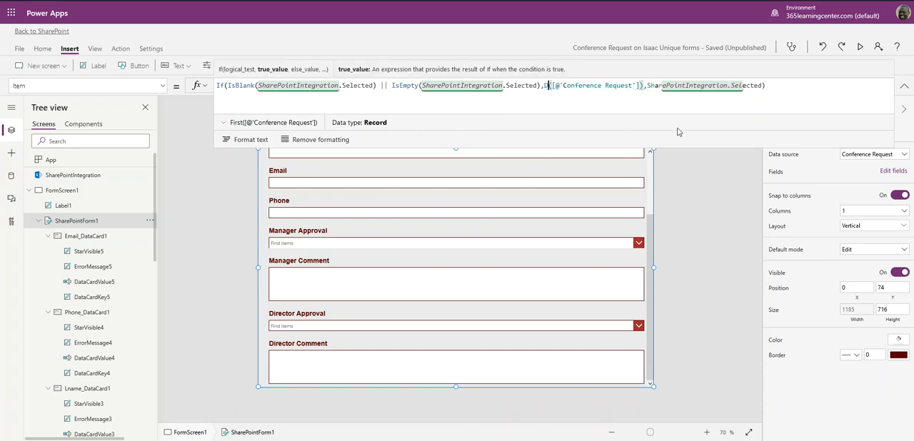
pyautogui.write('ts')
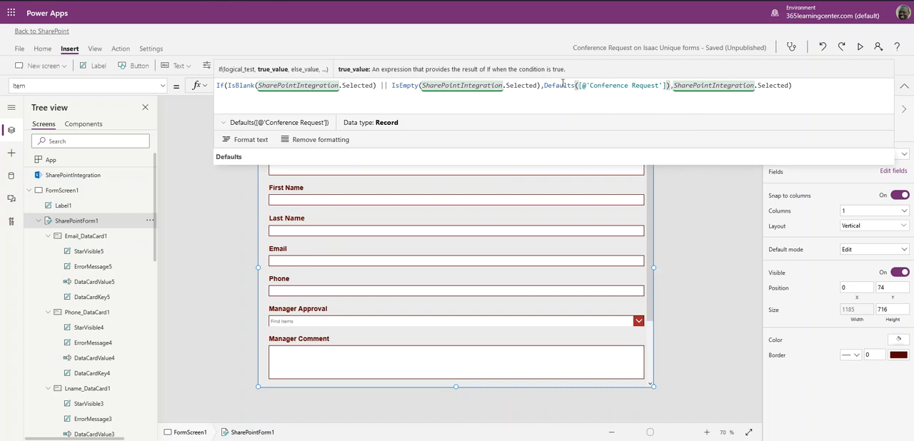
pyautogui.click(219, 190)
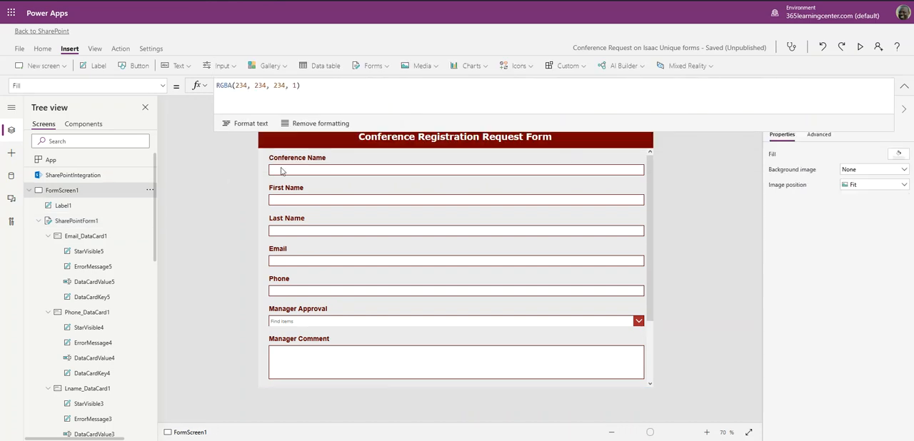
pyautogui.click(726, 137)
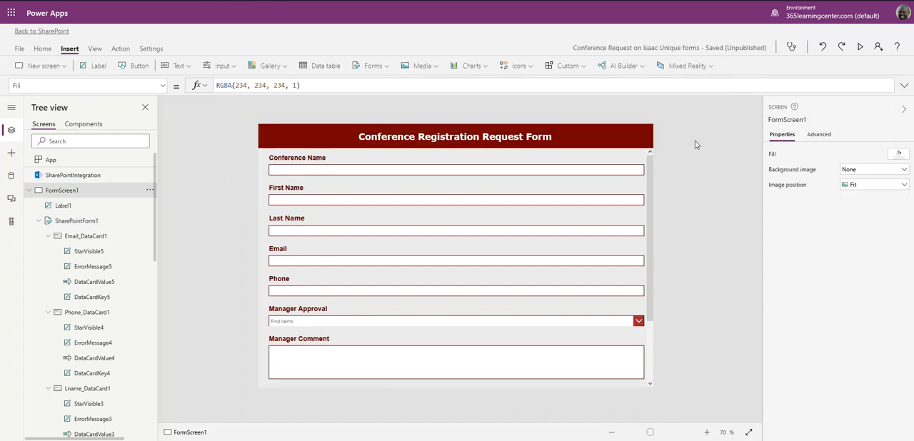
# - Preview the app and look through the whole form from Conference Name to Director Comment
pyautogui.scroll(-3, 577, 245)
pyautogui.scroll(3, 577, 245)
pyautogui.click(861, 47)
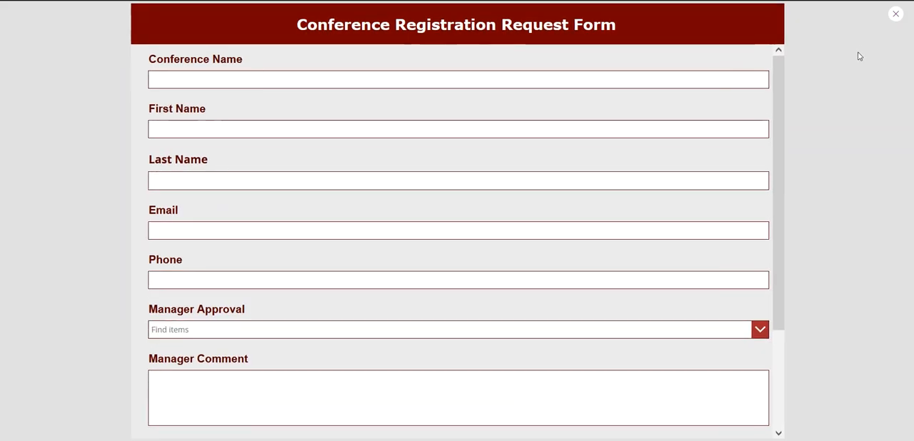
pyautogui.scroll(-3, 459, 219)
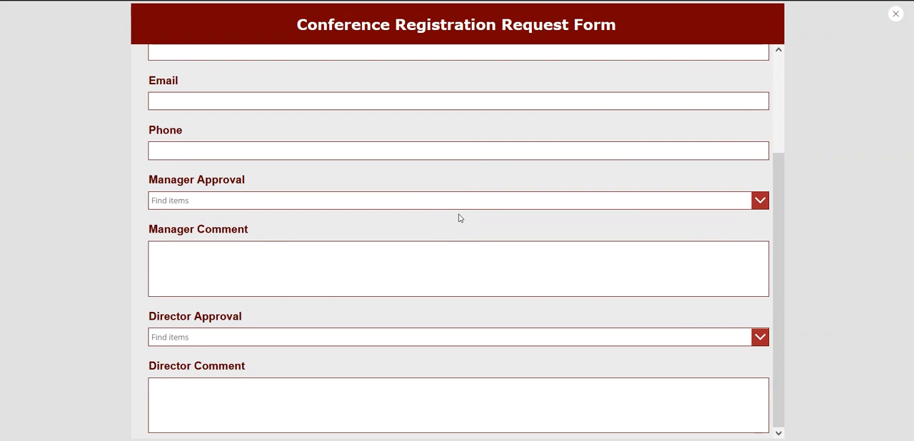
pyautogui.scroll(3, 459, 215)
pyautogui.scroll(-3, 460, 214)
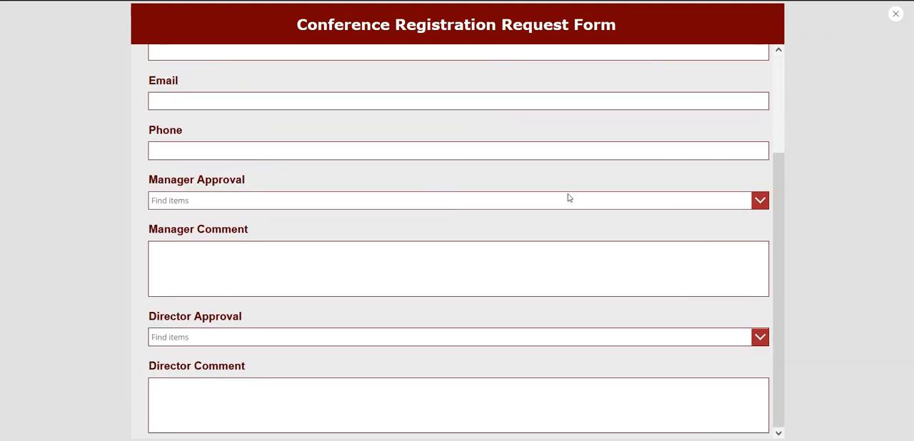
# - Test the Manager Approval choices by switching between Reject and Approve, finish on Reject, and close the preview
pyautogui.click(758, 203)
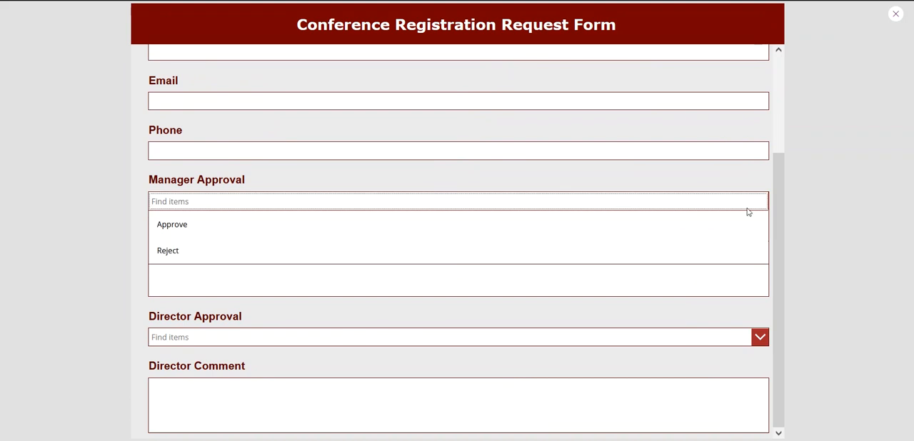
pyautogui.click(192, 249)
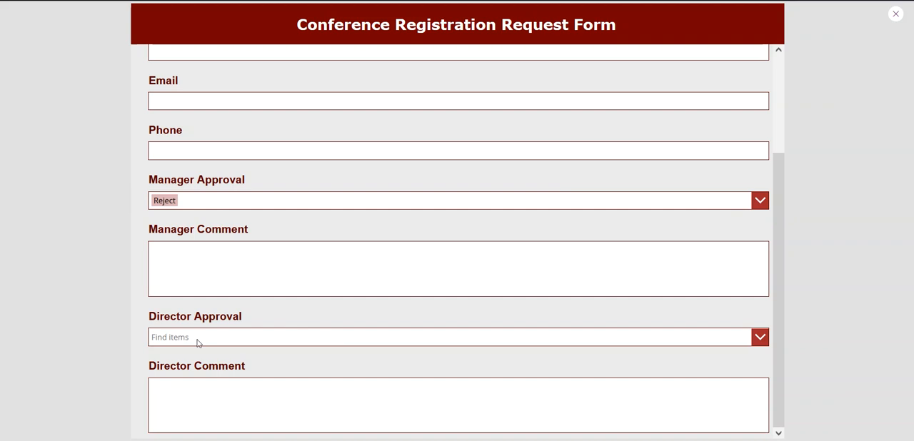
pyautogui.click(216, 202)
pyautogui.click(194, 270)
pyautogui.click(225, 202)
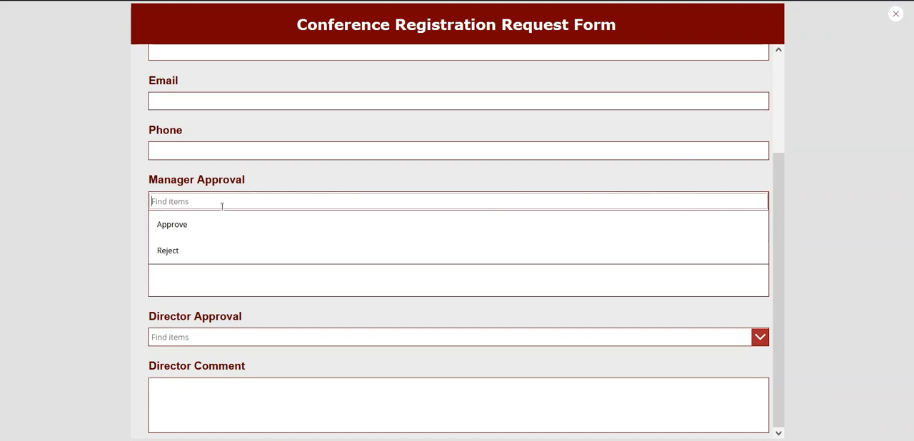
pyautogui.click(214, 226)
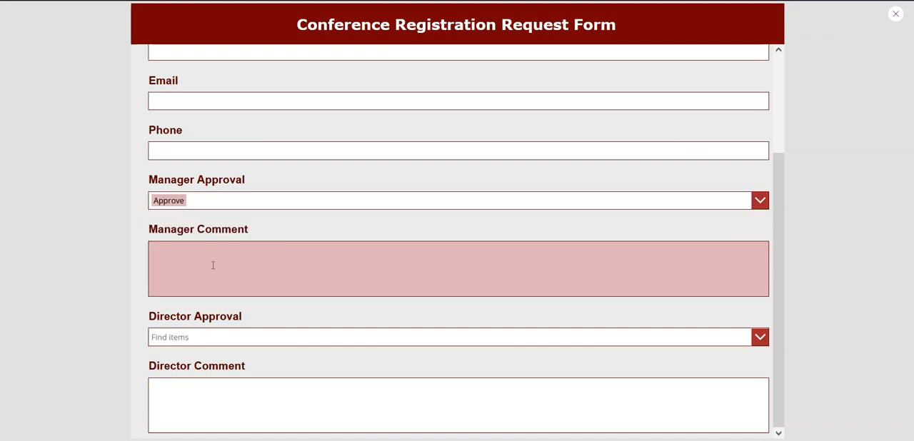
pyautogui.click(212, 202)
pyautogui.click(193, 268)
pyautogui.click(894, 15)
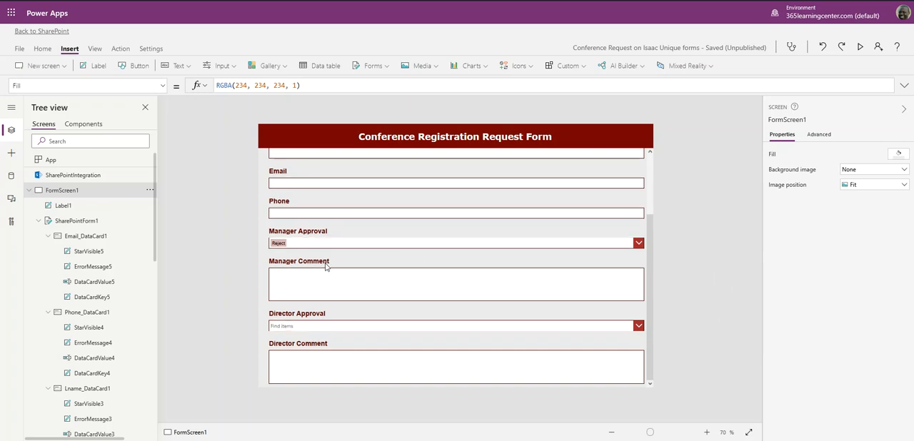
# - Select the Manager Comment card and display its Visible property formula
pyautogui.click(294, 264)
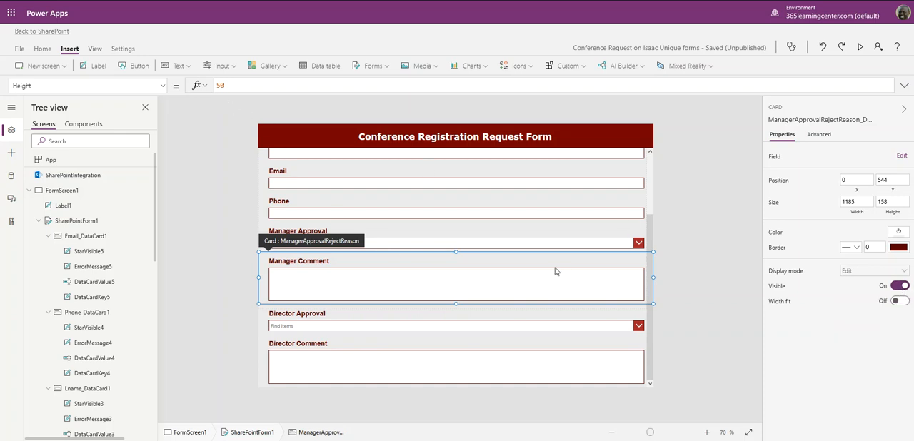
pyautogui.click(162, 87)
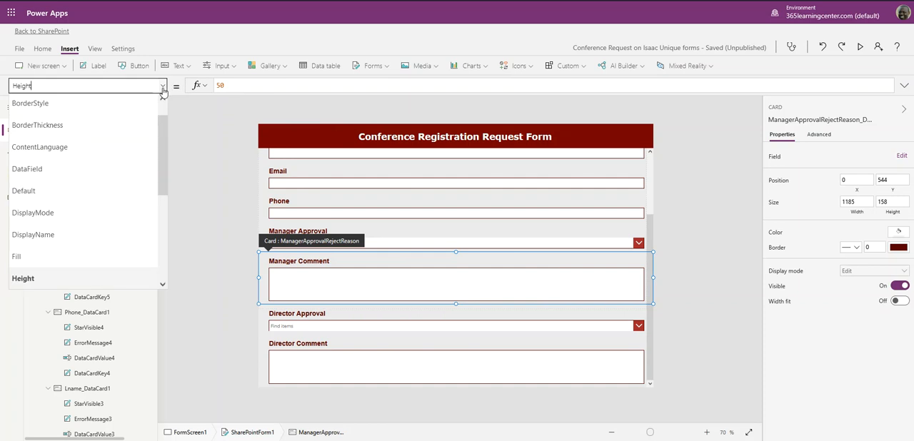
pyautogui.scroll(-5, 82, 171)
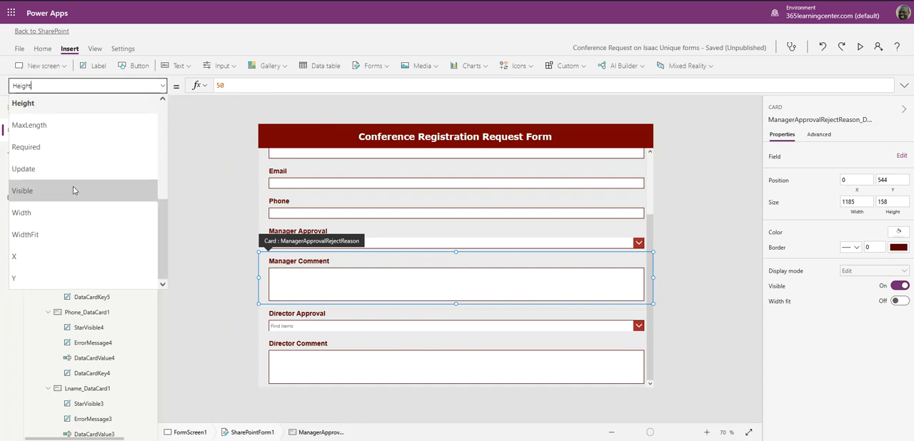
pyautogui.click(75, 192)
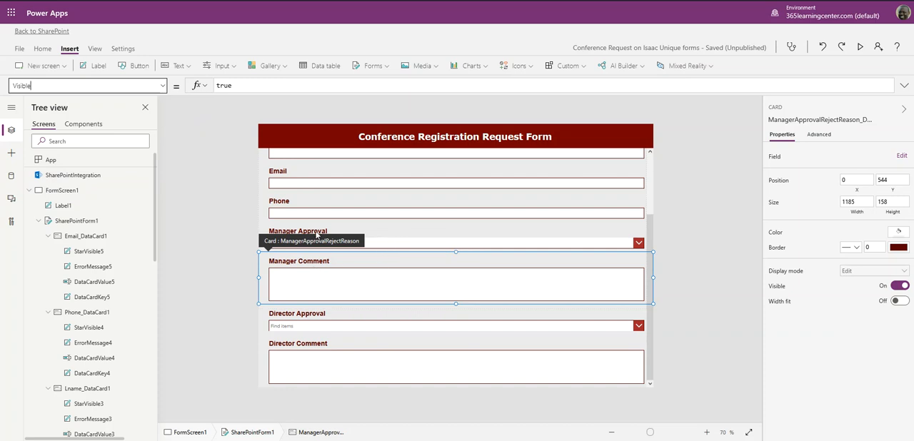
# - Select the combo box inside the Manager Approval card to check its control name
pyautogui.click(391, 242)
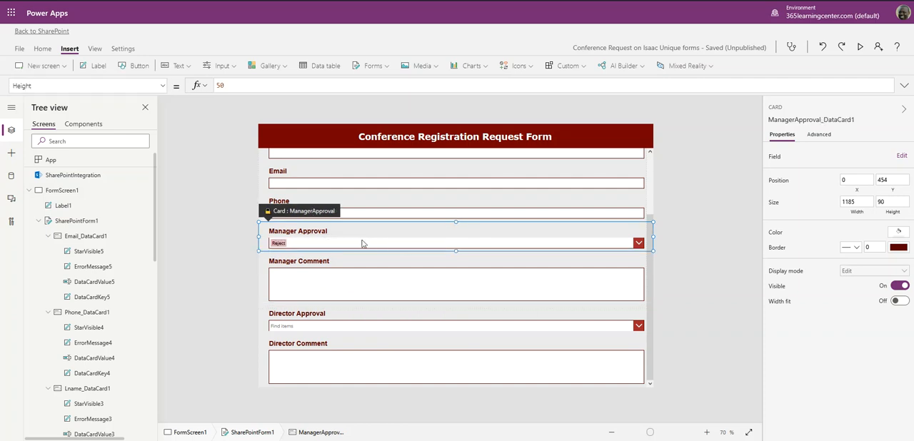
pyautogui.click(350, 244)
pyautogui.click(343, 233)
pyautogui.click(200, 237)
pyautogui.click(338, 236)
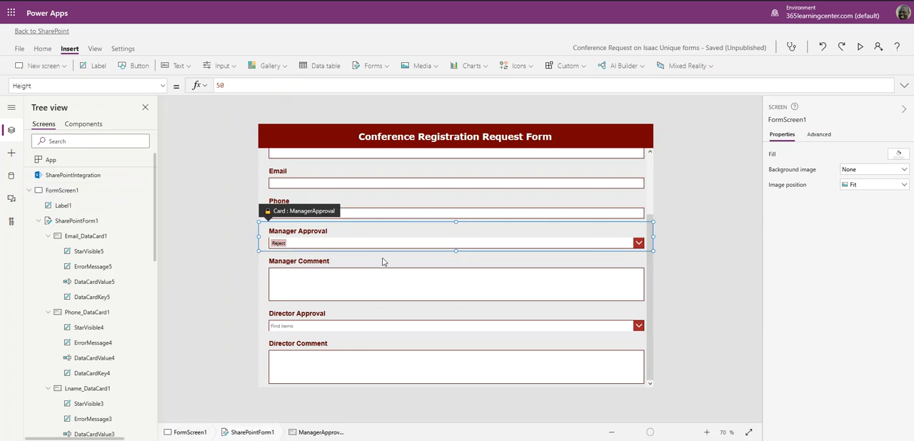
pyautogui.click(332, 246)
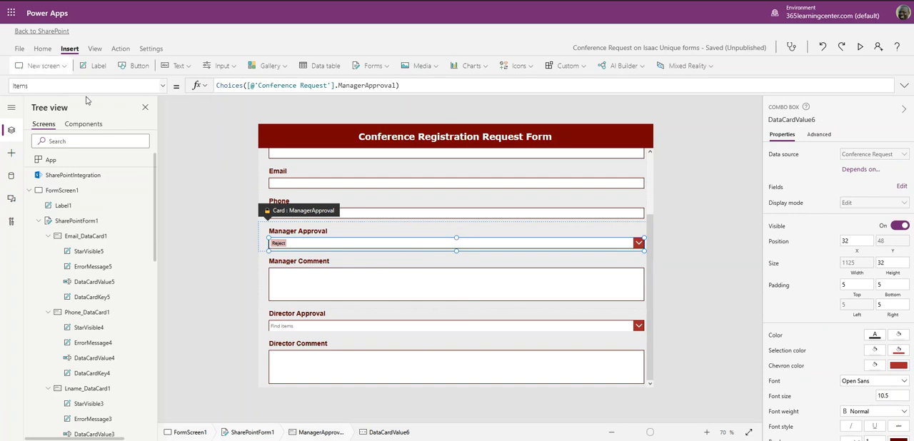
# - Replace the Manager Comment card's Visible formula with the start of an If function referencing DataCardValue6
pyautogui.click(320, 293)
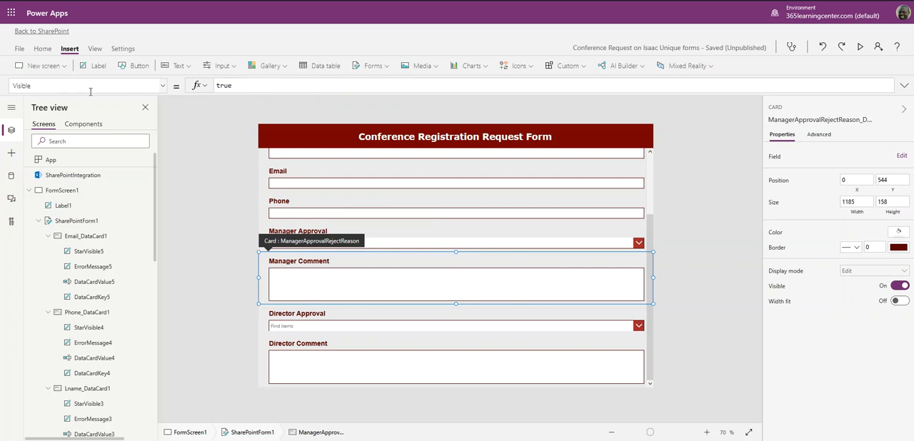
pyautogui.click(161, 85)
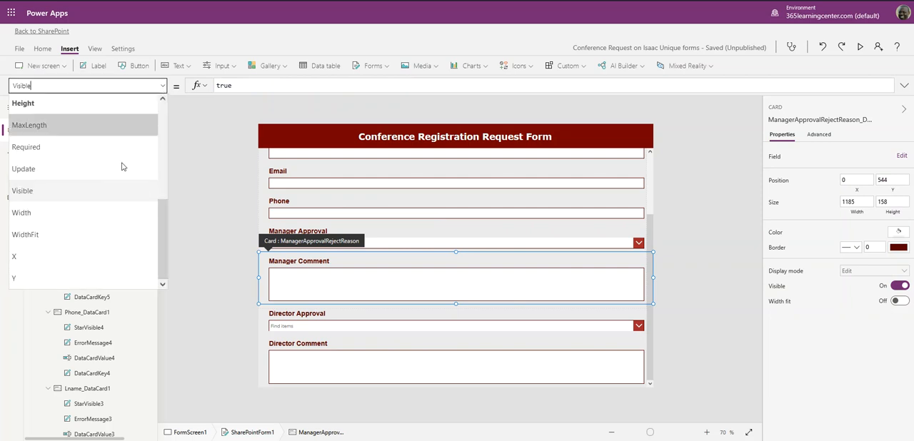
pyautogui.click(71, 191)
pyautogui.click(266, 85)
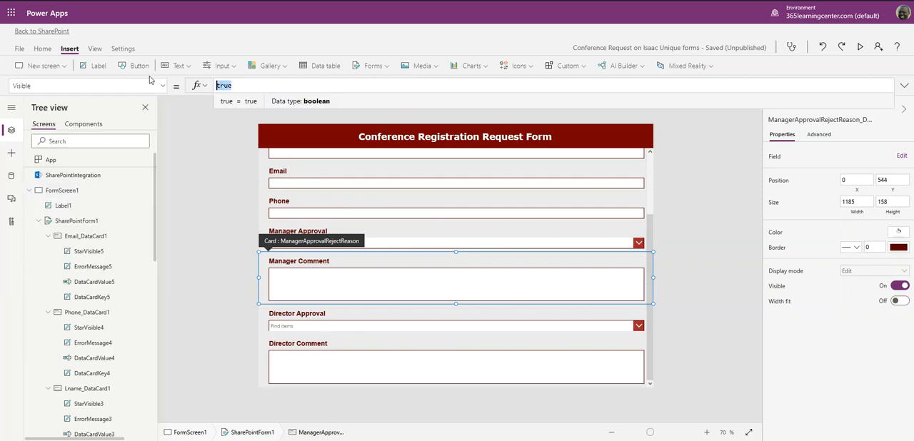
pyautogui.write('If')
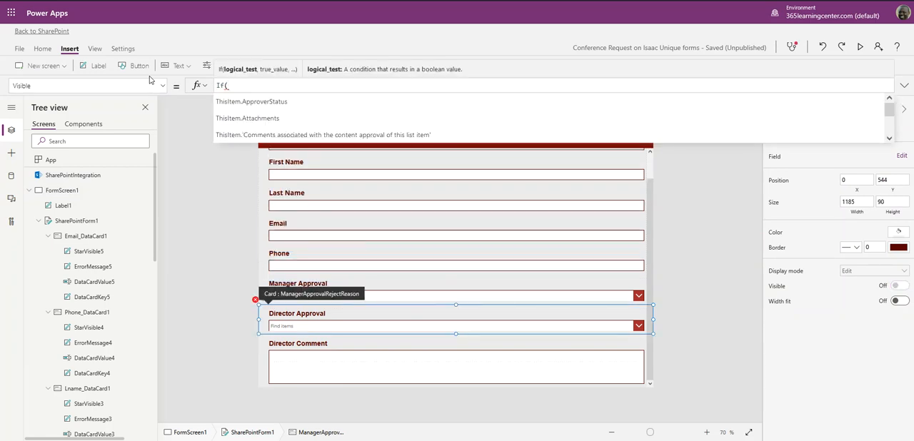
pyautogui.write('(Dat')
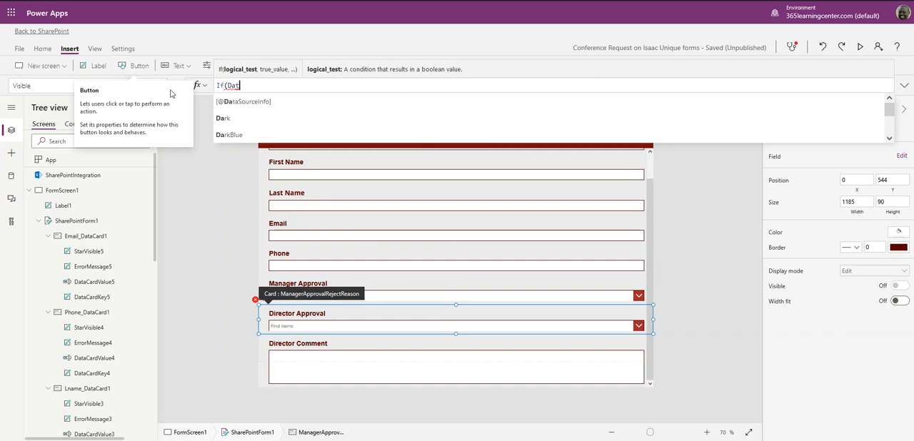
pyautogui.write('aCar')
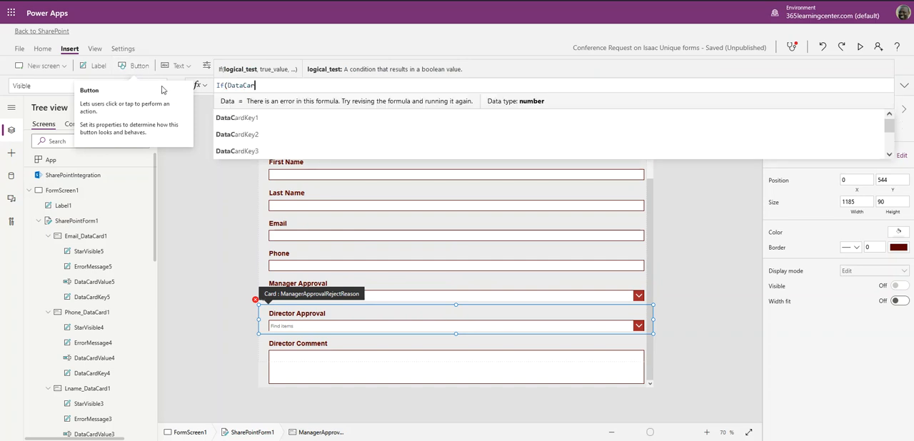
pyautogui.write('dValue')
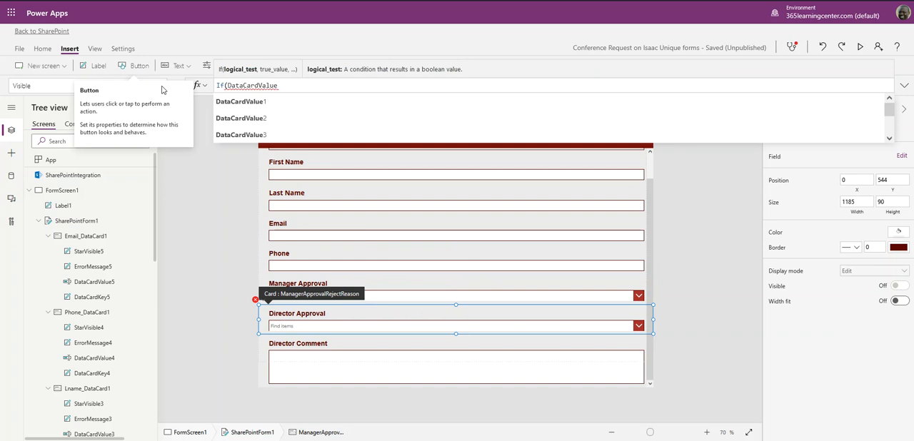
pyautogui.scroll(-2, 268, 139)
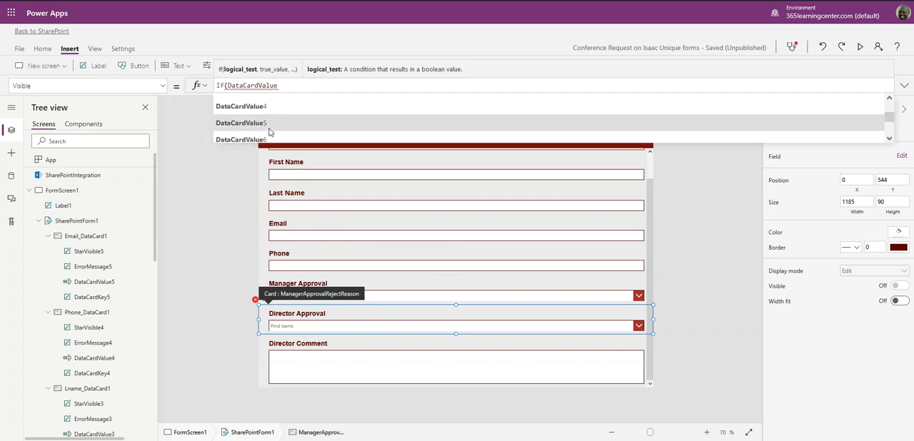
pyautogui.click(268, 140)
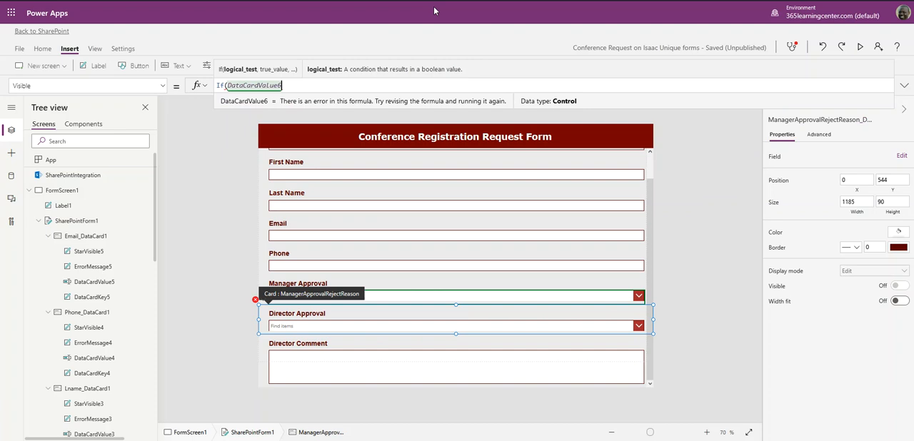
# - Extend the If condition so that DataCardValue6.Selected.Value equals "Reject"
pyautogui.write('.')
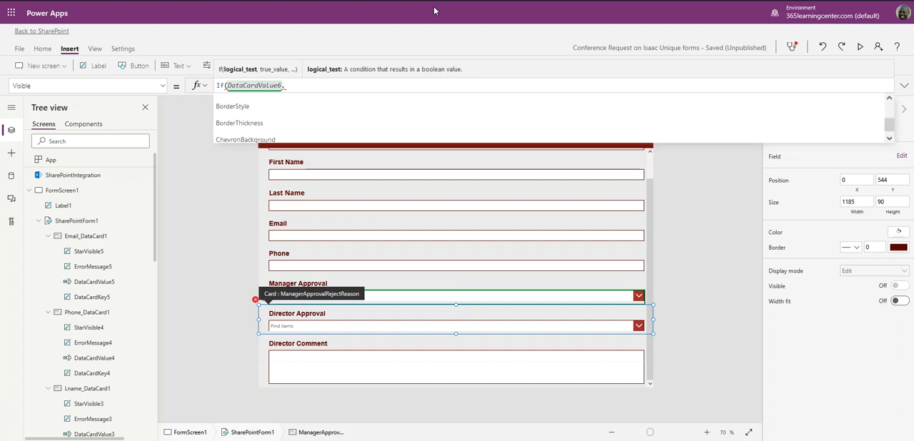
pyautogui.write('Selected')
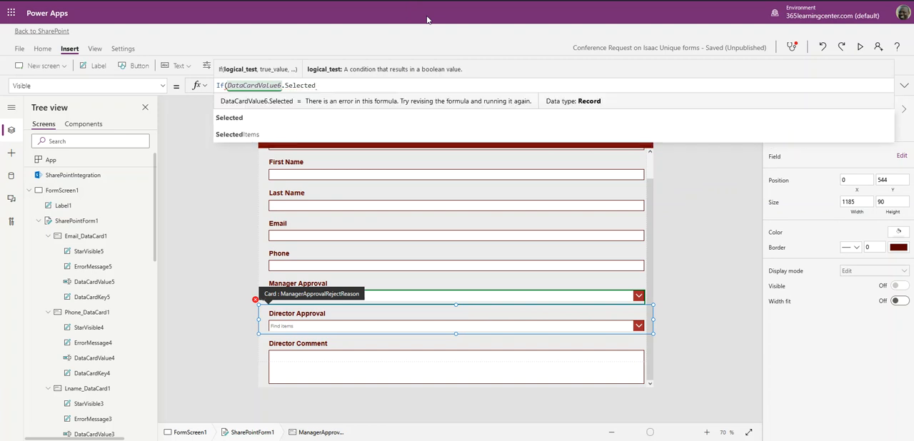
pyautogui.click(267, 124)
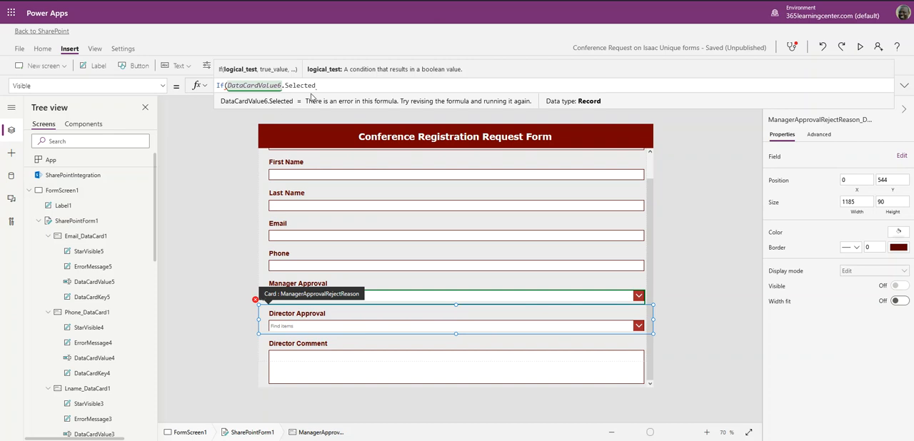
pyautogui.write('.')
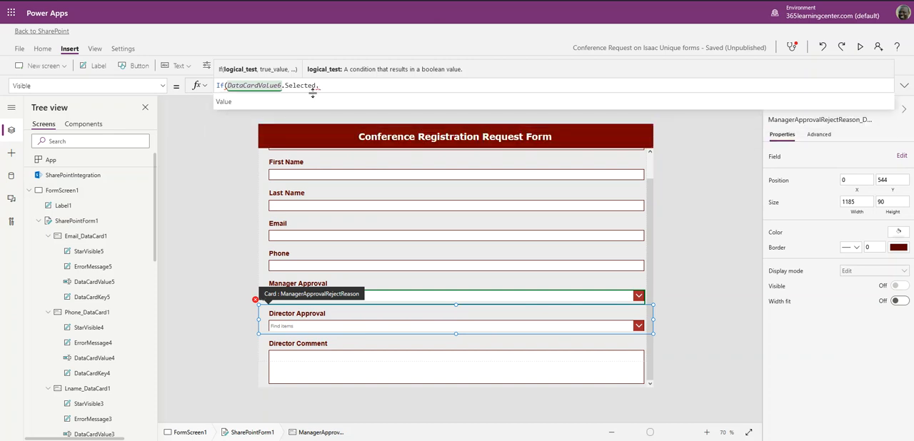
pyautogui.click(304, 101)
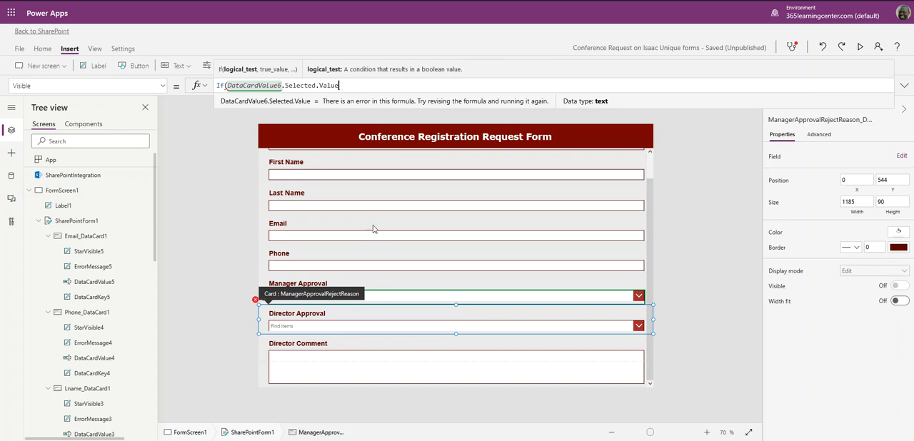
pyautogui.write('= ')
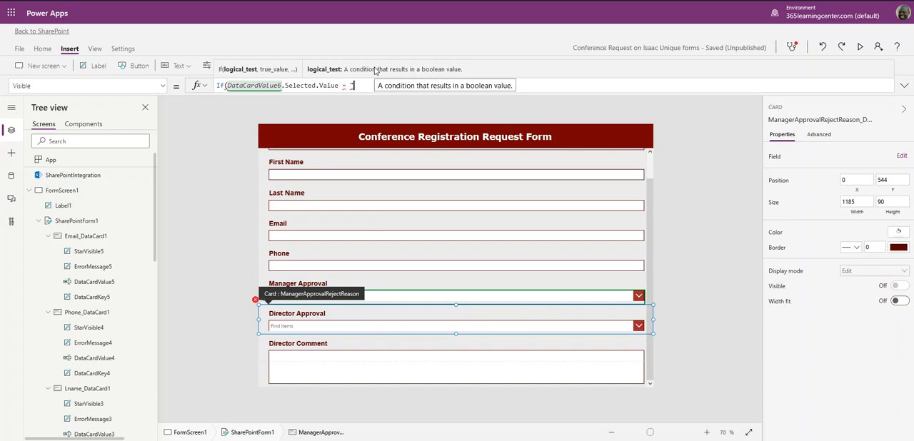
pyautogui.write('"Reject"')
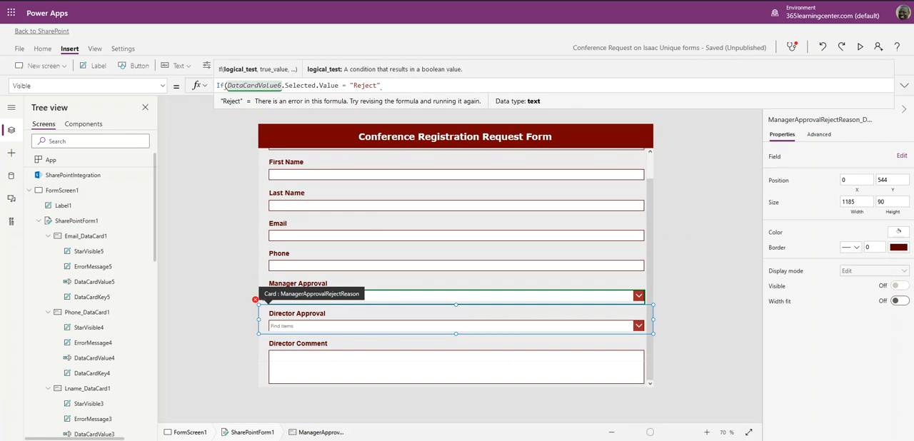
# - Complete the If formula with true as the result when the condition is met and false otherwise
pyautogui.write(', true,')
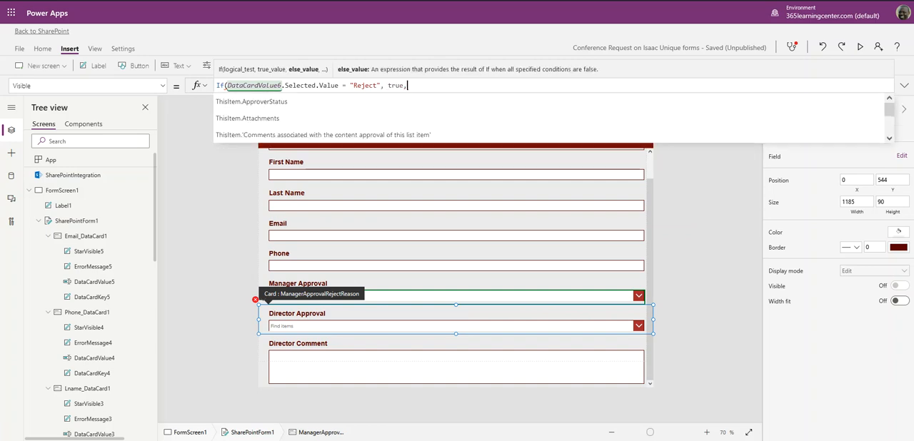
pyautogui.write(' fals')
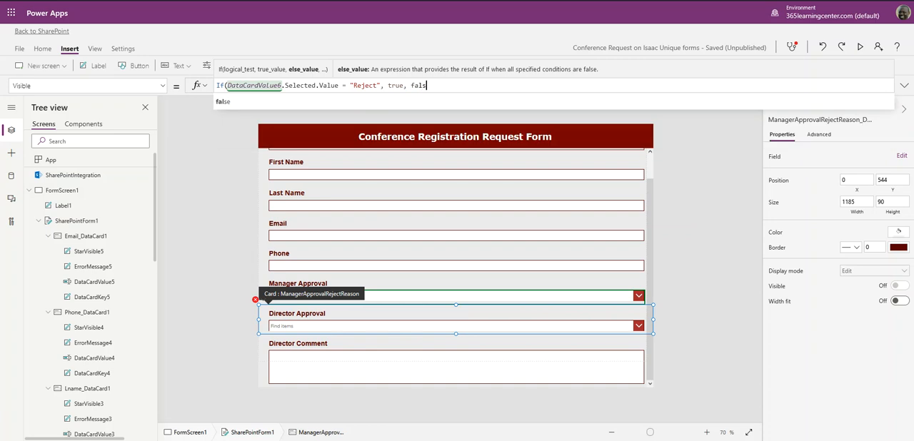
pyautogui.write('e)')
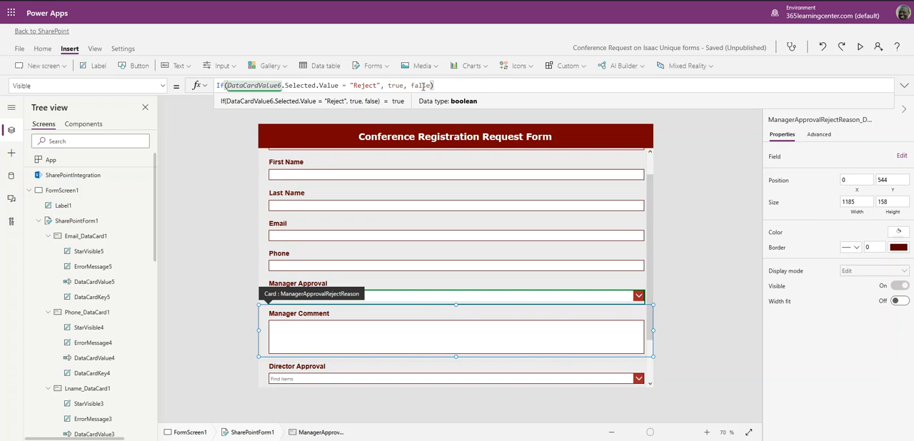
# - Preview the form and test the Manager Comment visibility by switching Manager Approval to Approve and back to Reject
pyautogui.click(743, 159)
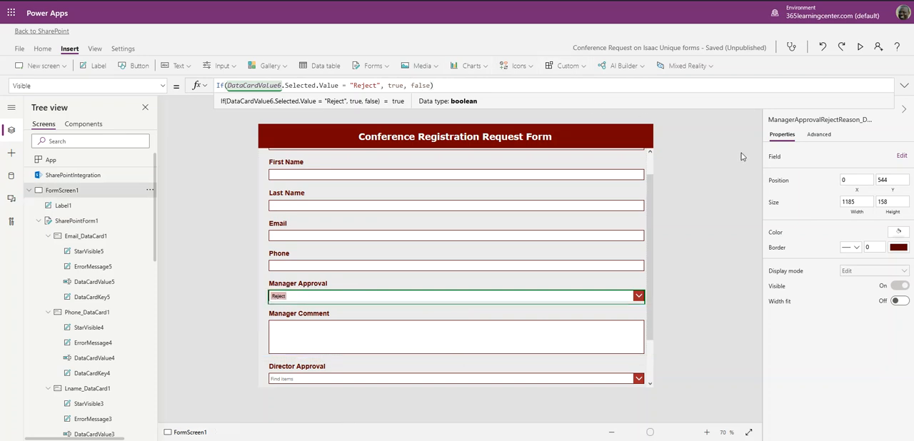
pyautogui.click(860, 48)
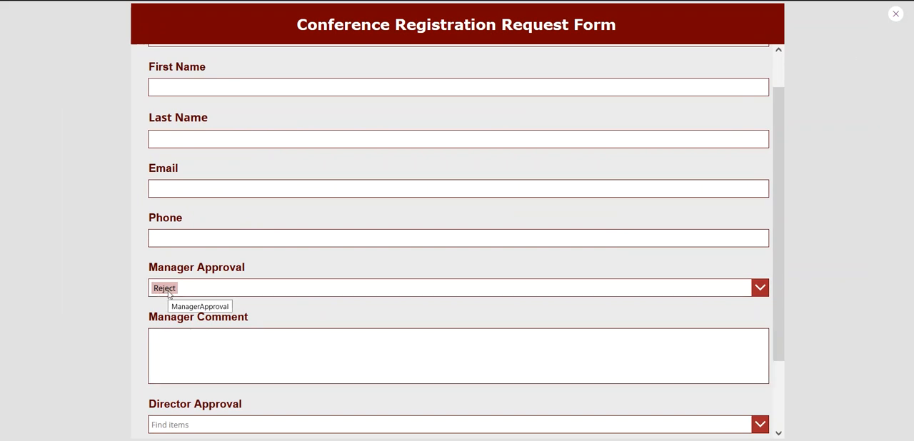
pyautogui.click(503, 292)
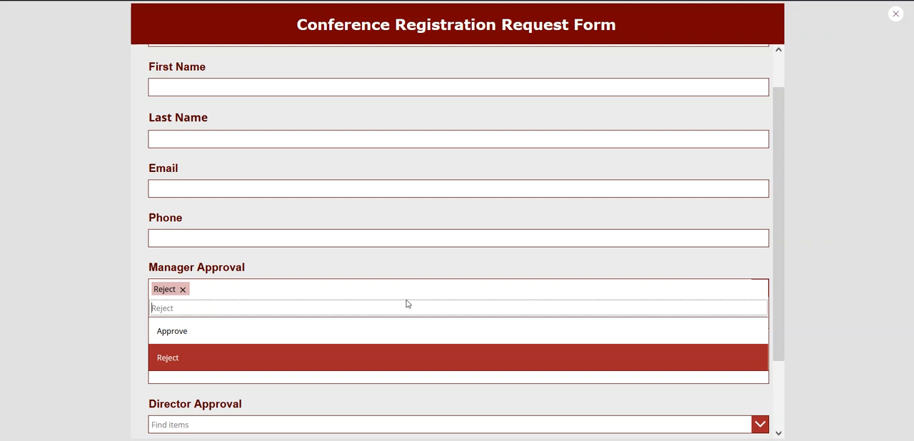
pyautogui.click(325, 337)
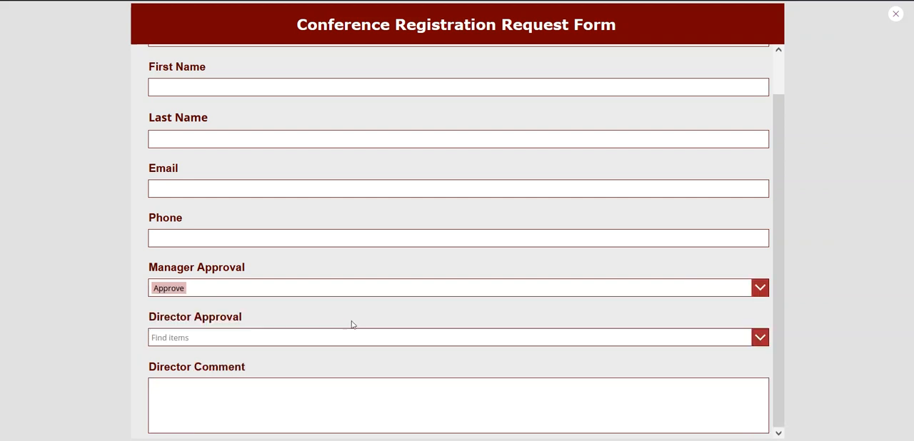
pyautogui.click(755, 293)
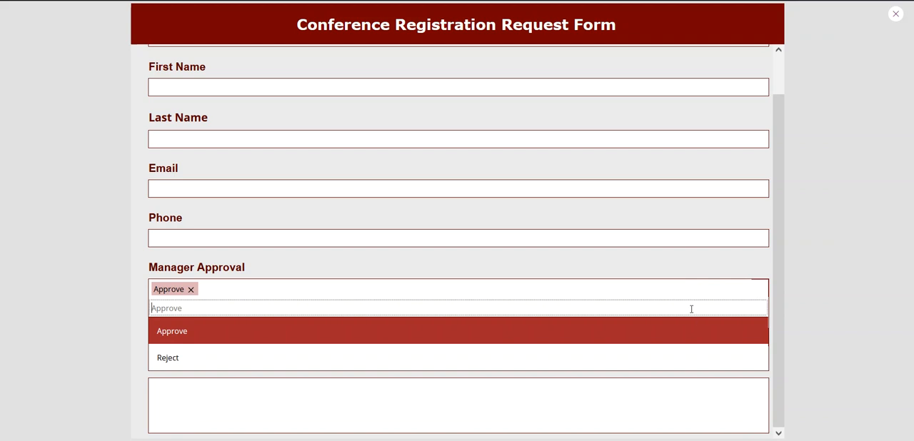
pyautogui.click(656, 357)
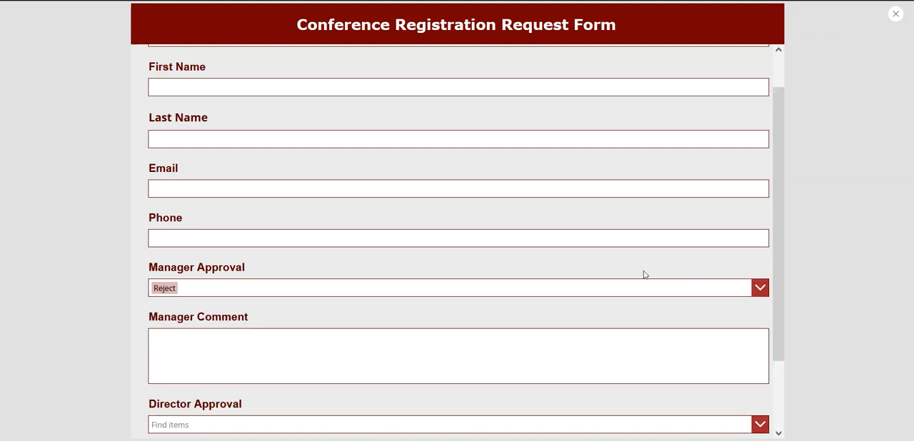
# - Repeat the Manager Approval test with Approve and Reject further down the form, and exit the preview
pyautogui.scroll(-2, 644, 273)
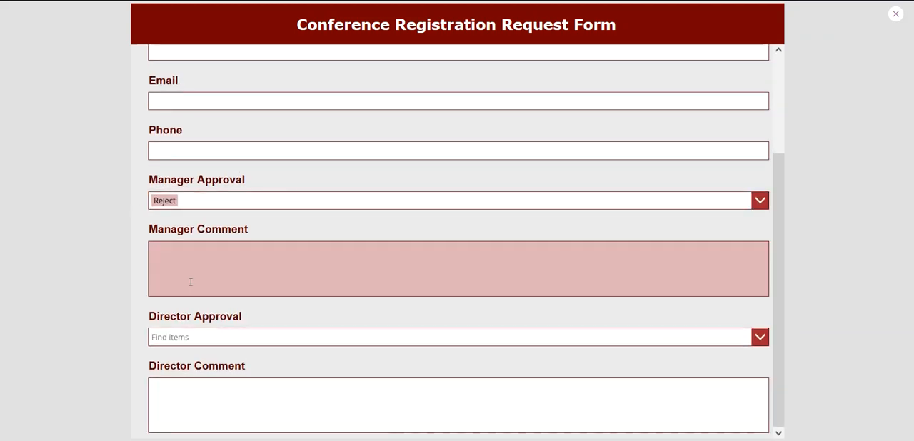
pyautogui.click(193, 209)
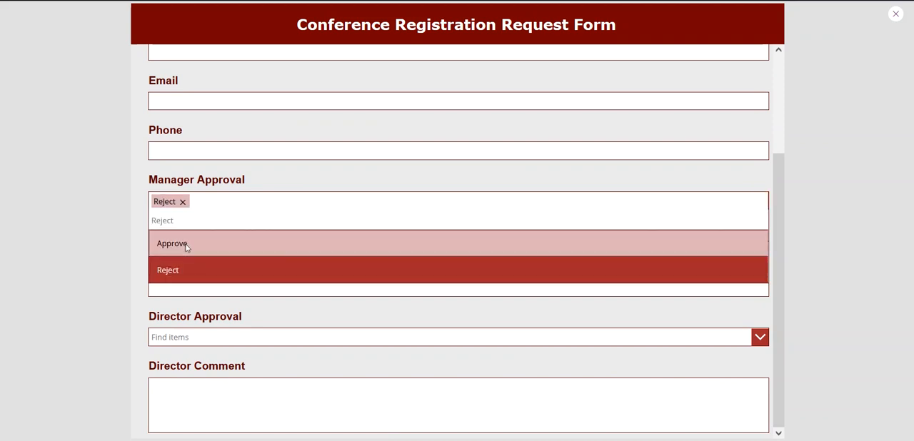
pyautogui.click(187, 246)
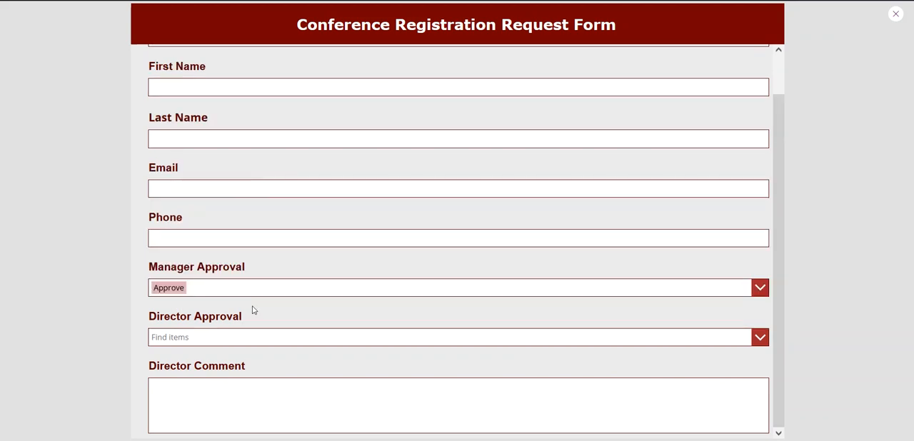
pyautogui.click(202, 294)
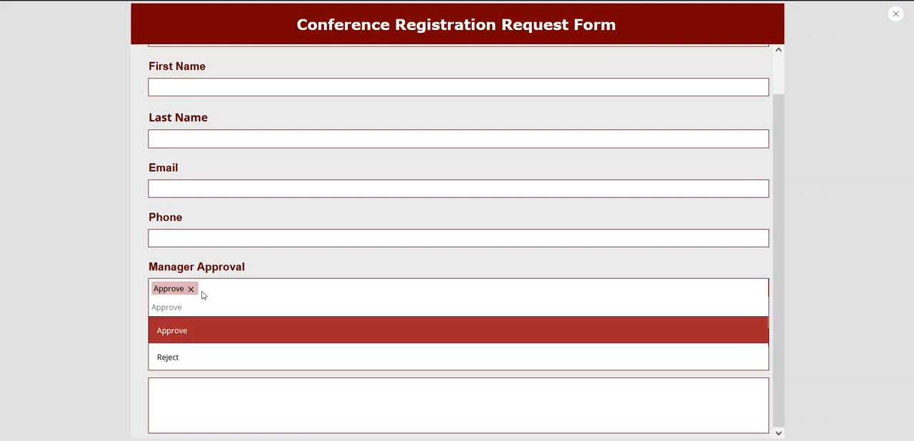
pyautogui.click(187, 357)
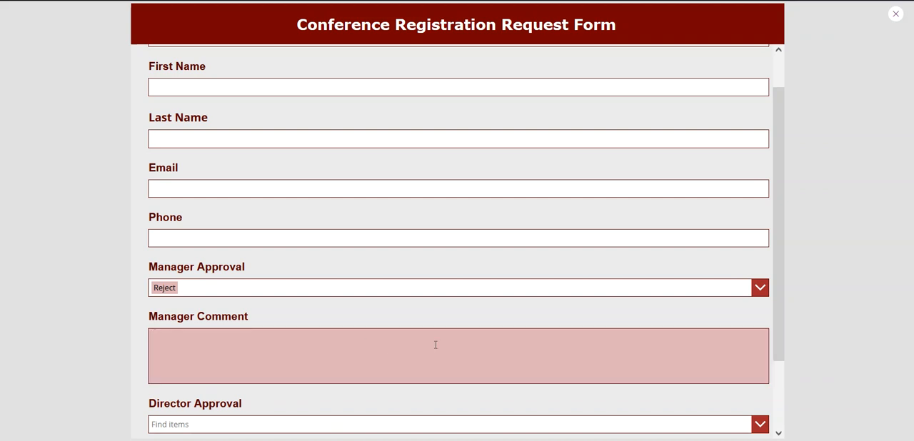
pyautogui.click(896, 15)
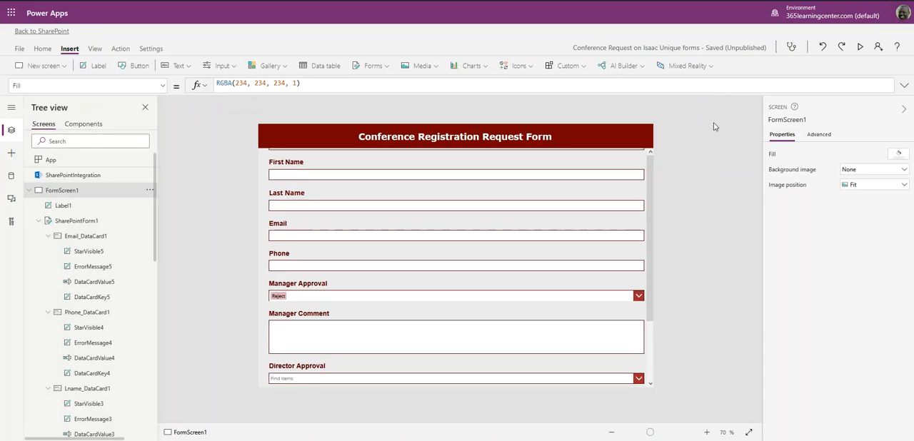
# - Select the combo box inside the Director Approval card to check its control name
pyautogui.scroll(-2, 472, 202)
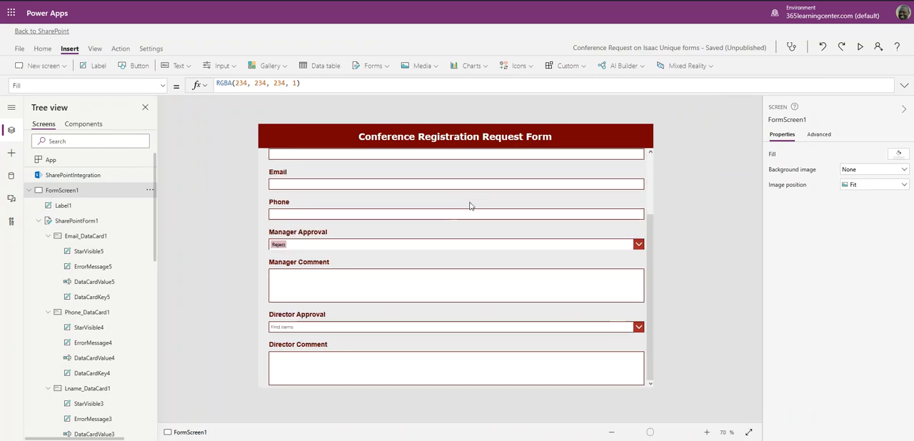
pyautogui.click(364, 326)
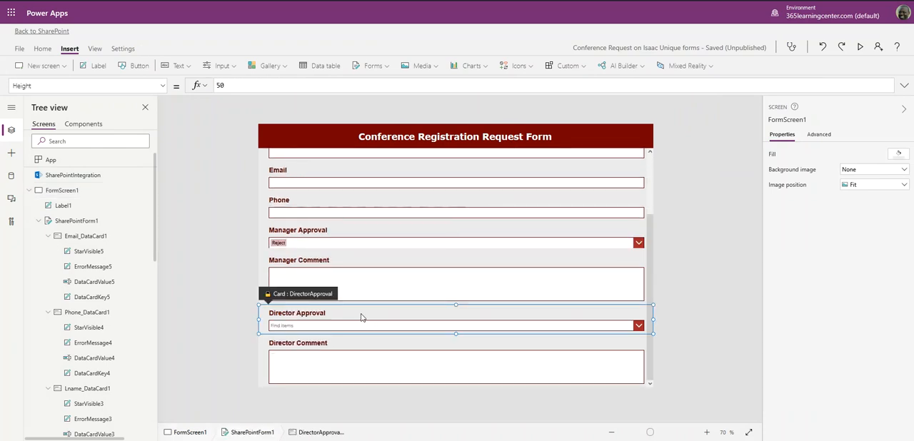
pyautogui.click(358, 326)
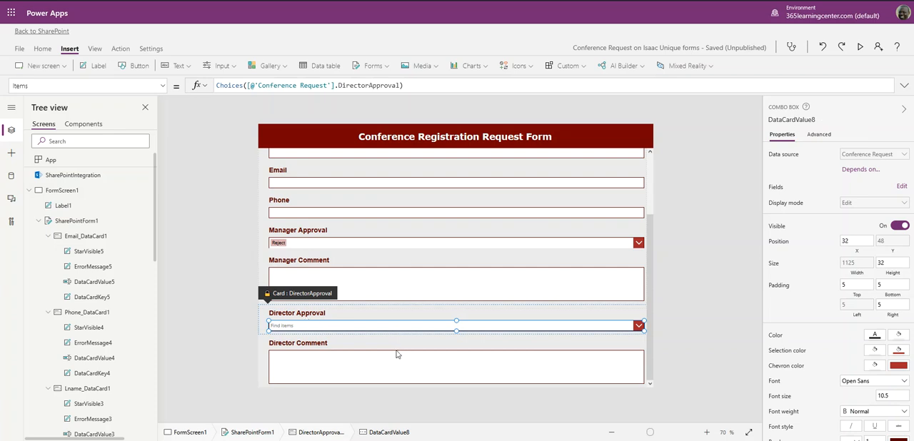
# - Open the Visible property formula of the Director Comment card for editing
pyautogui.click(290, 348)
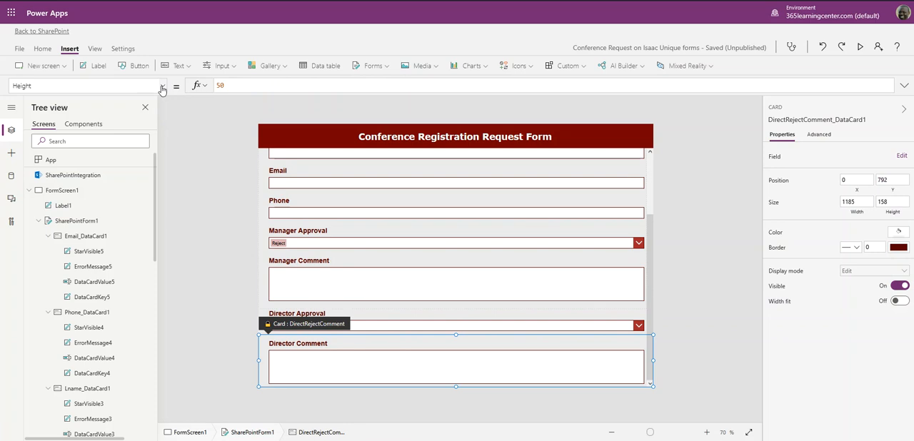
pyautogui.click(777, 289)
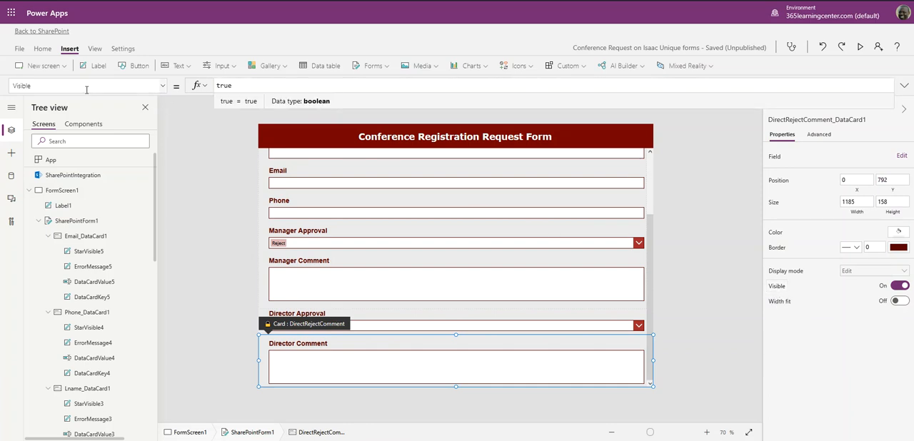
pyautogui.doubleClick(221, 92)
# - Recheck the control name of the Director Approval combo box
pyautogui.click(361, 316)
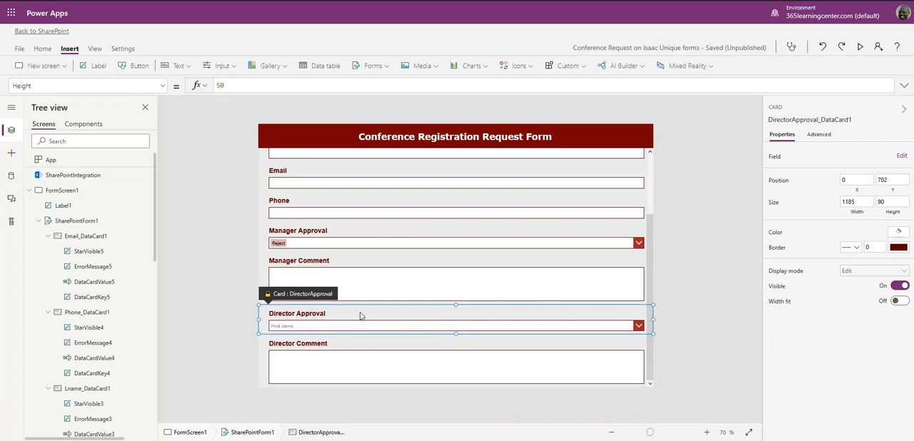
pyautogui.click(230, 317)
pyautogui.click(305, 318)
pyautogui.click(501, 327)
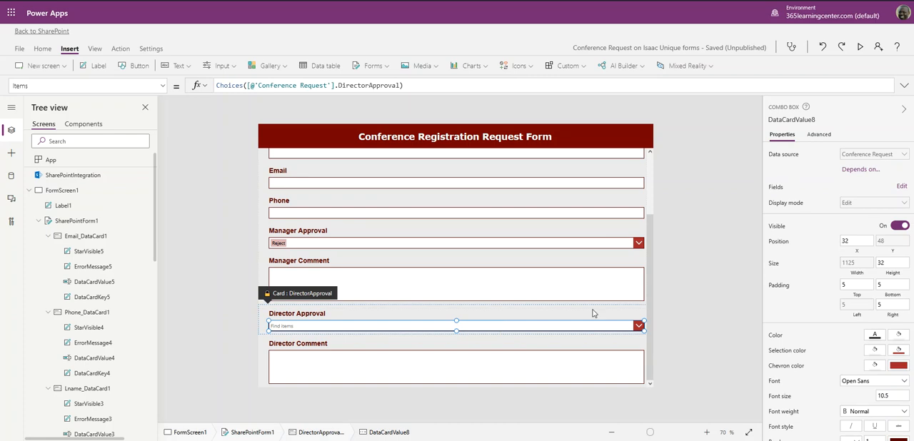
# - Replace the Director Comment card's Visible formula with the start of an If function referencing DataCardValue8
pyautogui.click(311, 372)
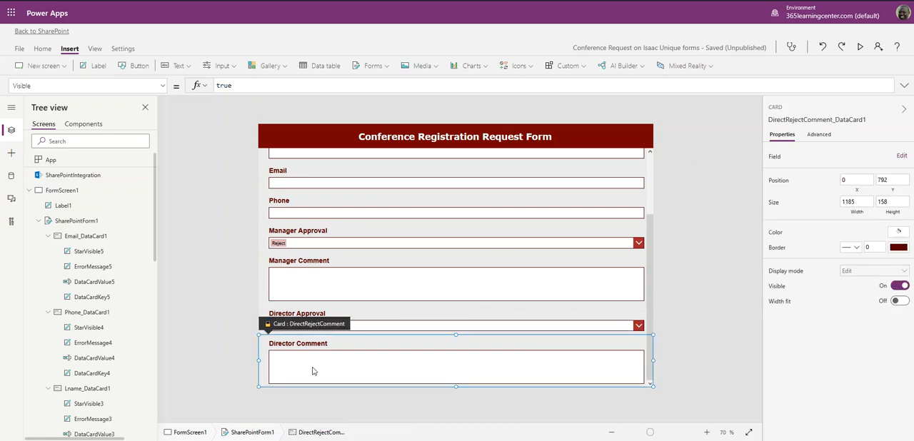
pyautogui.doubleClick(247, 84)
pyautogui.write('If')
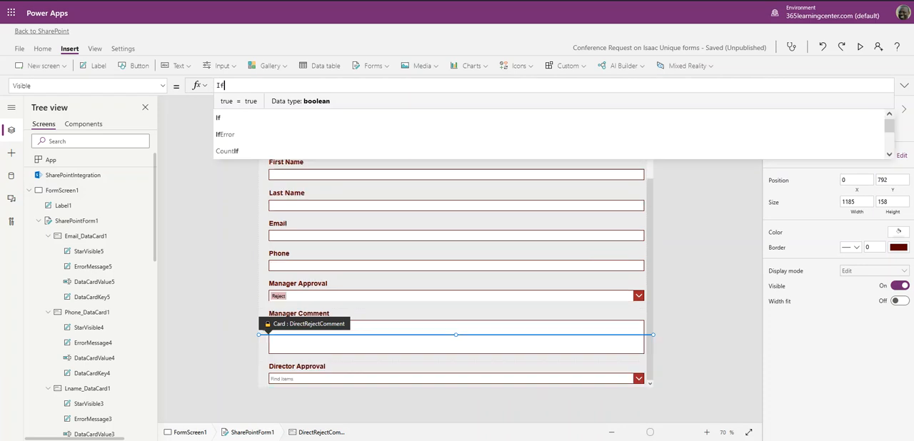
pyautogui.write('(Da')
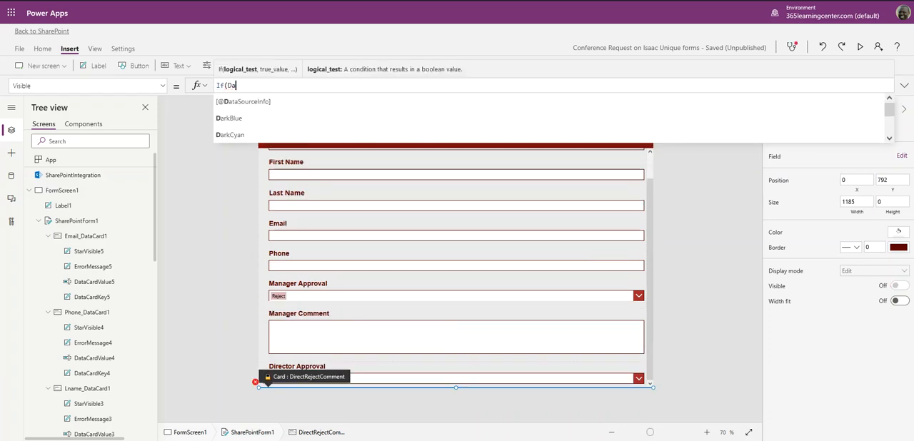
pyautogui.write('taCard')
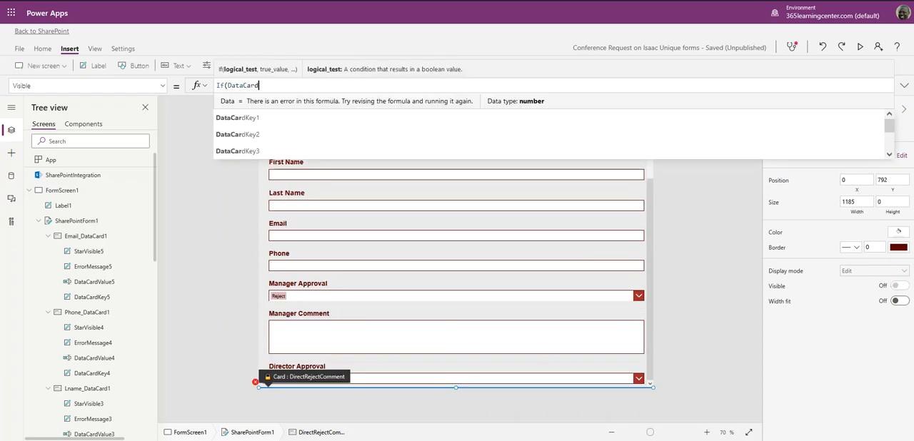
pyautogui.write('Value')
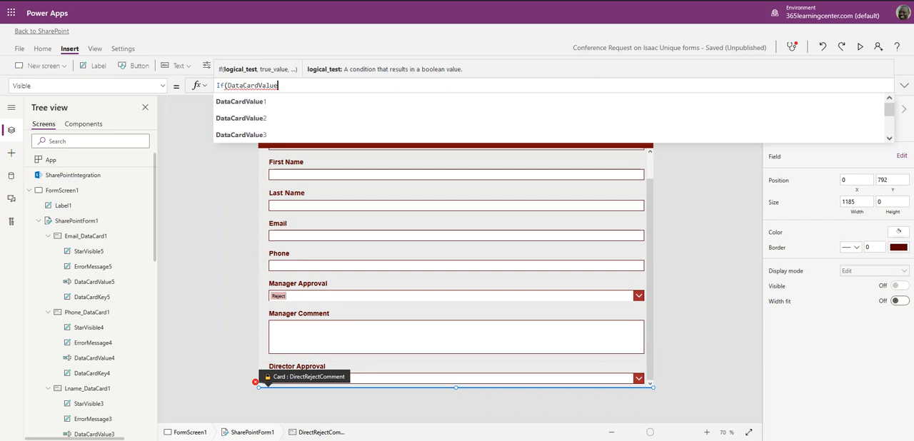
pyautogui.write('8')
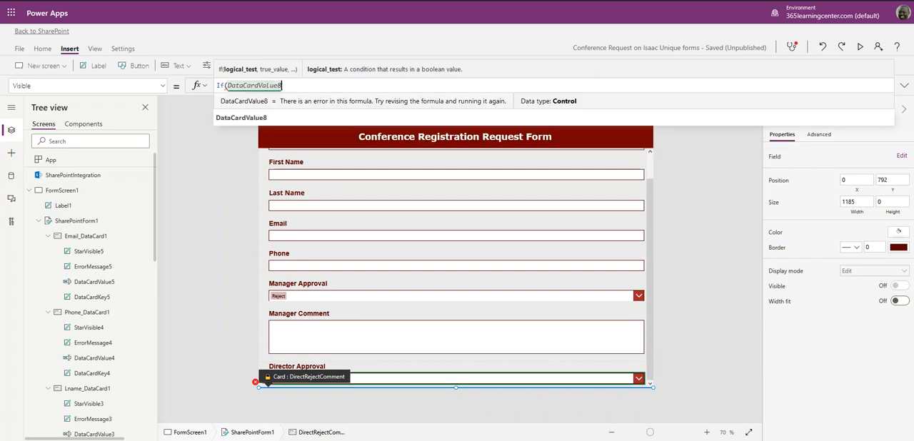
pyautogui.write('.se')
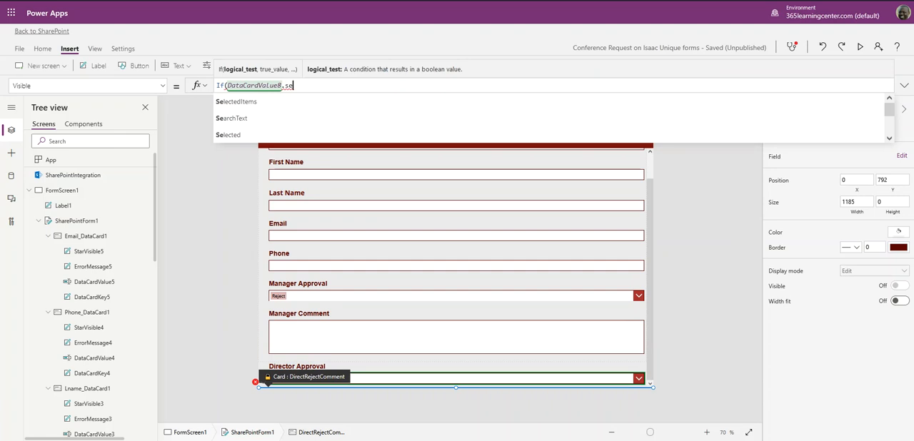
pyautogui.write('lected')
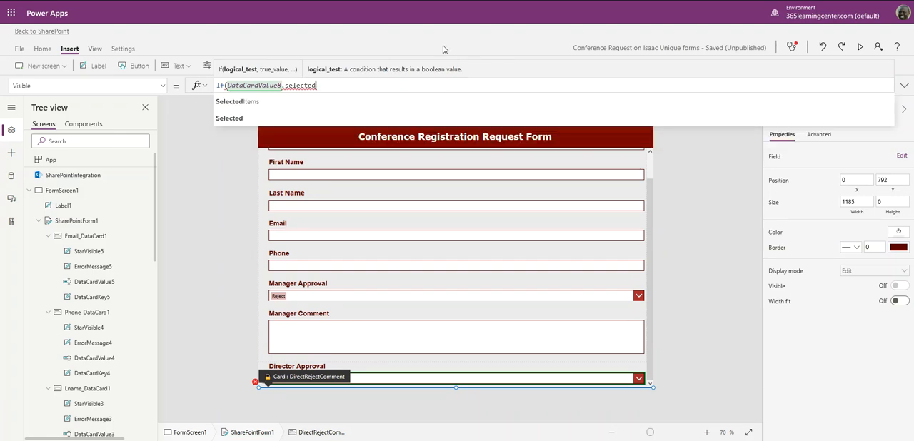
# - Extend the If condition so that DataCardValue8.Selected.Value equals "Reject"
pyautogui.click(245, 117)
pyautogui.write('.')
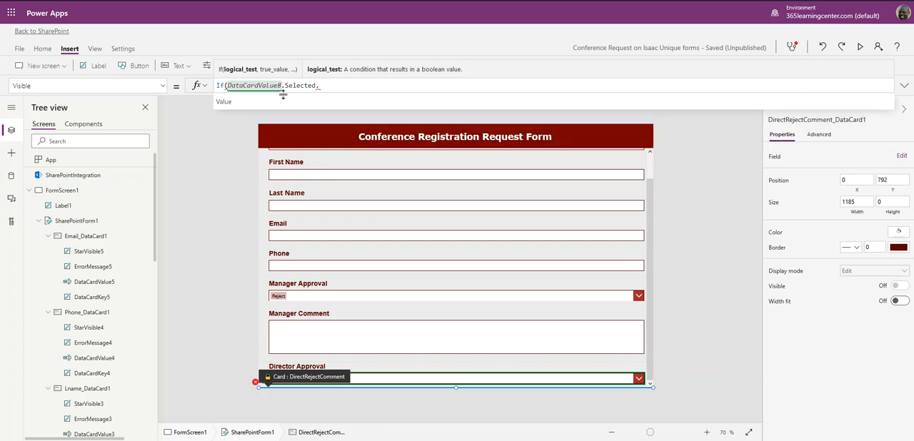
pyautogui.click(282, 102)
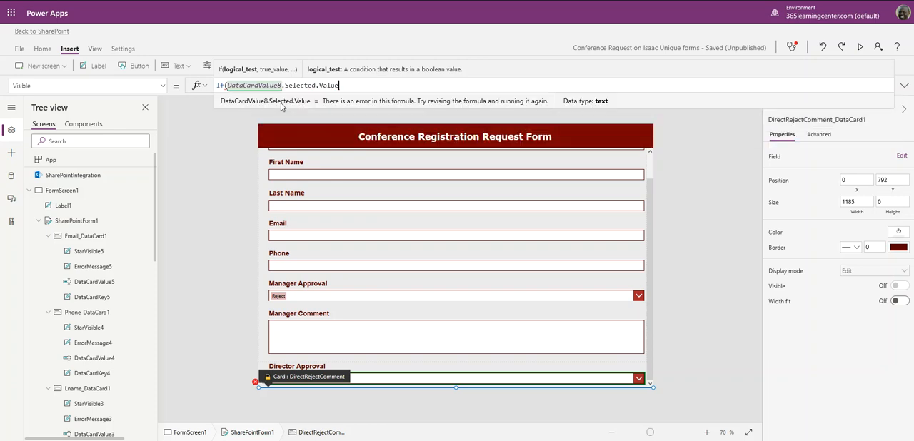
pyautogui.write('=')
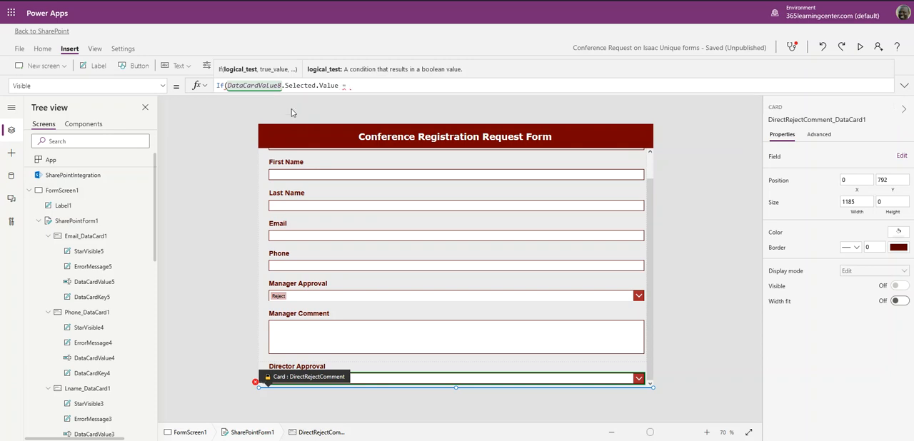
pyautogui.write(' "Reject"')
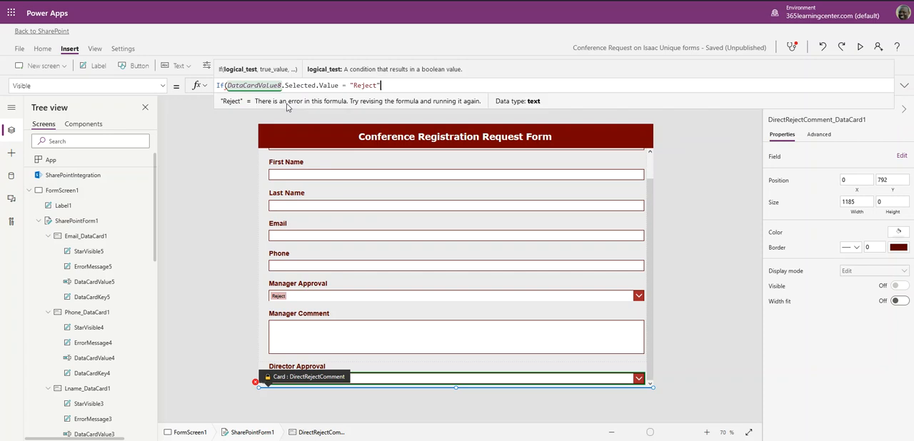
pyautogui.write(',')
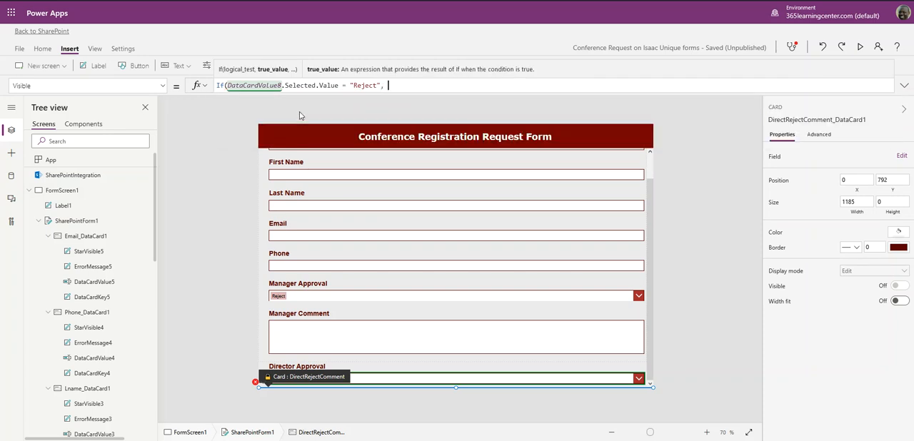
pyautogui.write(' true, fa')
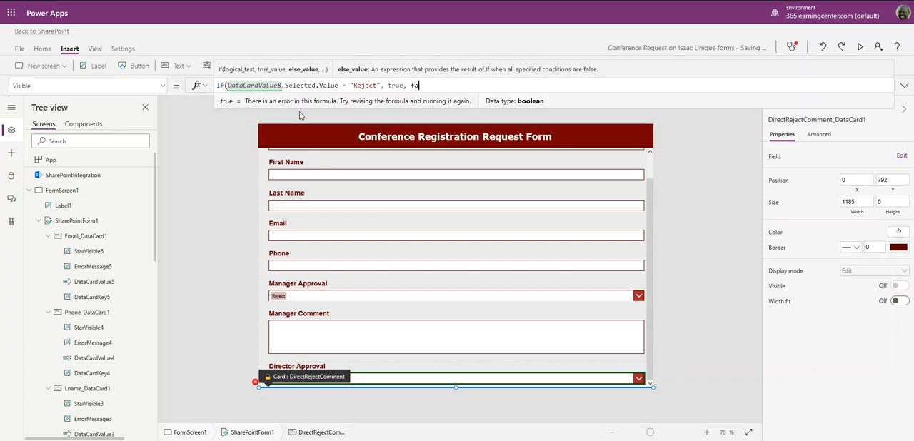
pyautogui.write('lse)')
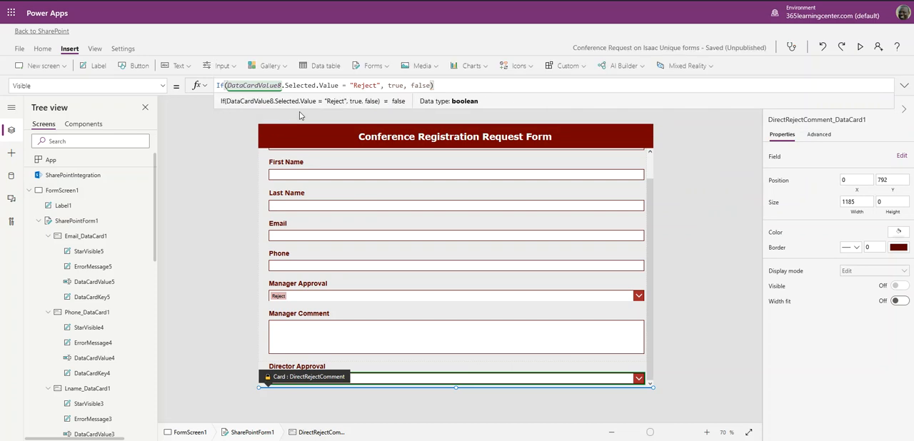
# - Complete the Director Comment card's If formula with true when the condition is met and false otherwise
pyautogui.click(689, 226)
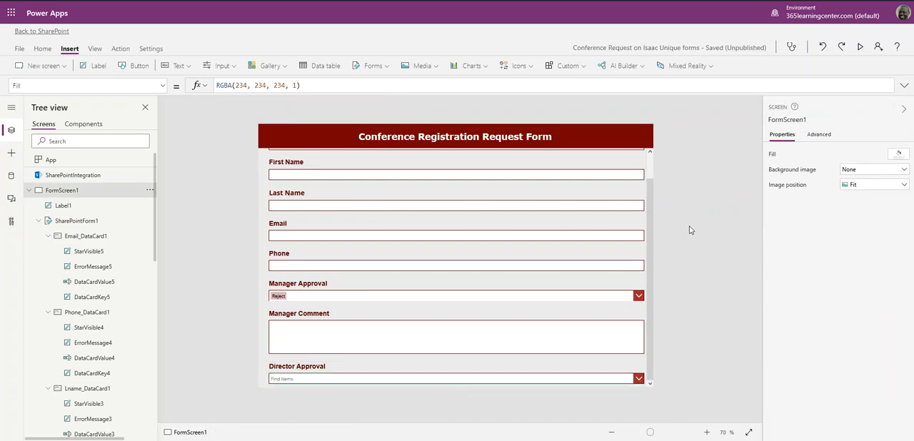
# - Preview the form and switch Director Approval from Approve to Reject to test the Director Comment field's visibility
pyautogui.click(860, 48)
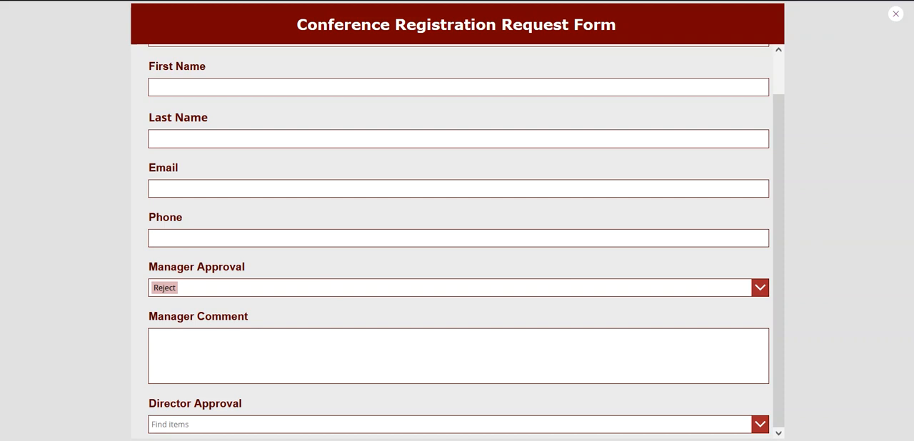
pyautogui.click(180, 429)
pyautogui.click(180, 401)
pyautogui.click(175, 426)
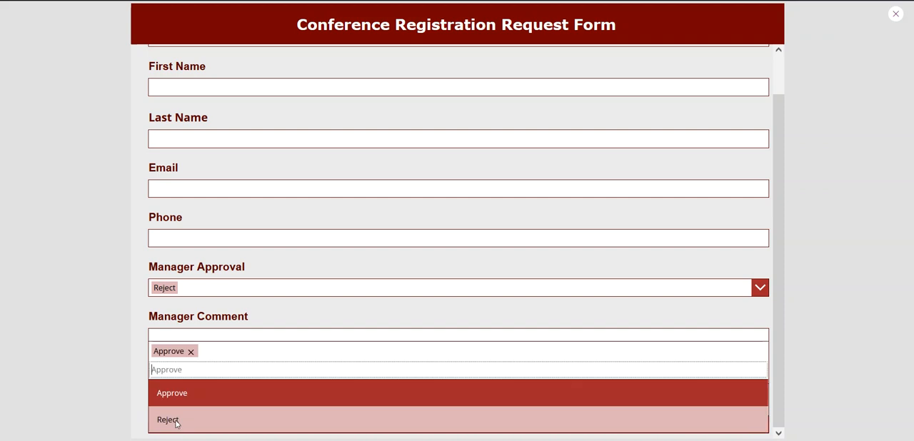
pyautogui.click(178, 422)
pyautogui.scroll(-3, 279, 357)
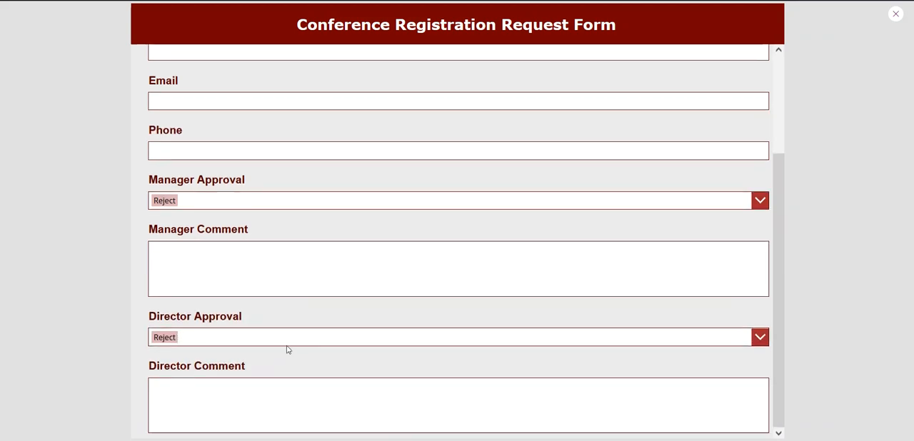
# - Set both Director Approval and Manager Approval to Approve in the preview to test that the comment fields hide
pyautogui.click(191, 342)
pyautogui.click(193, 307)
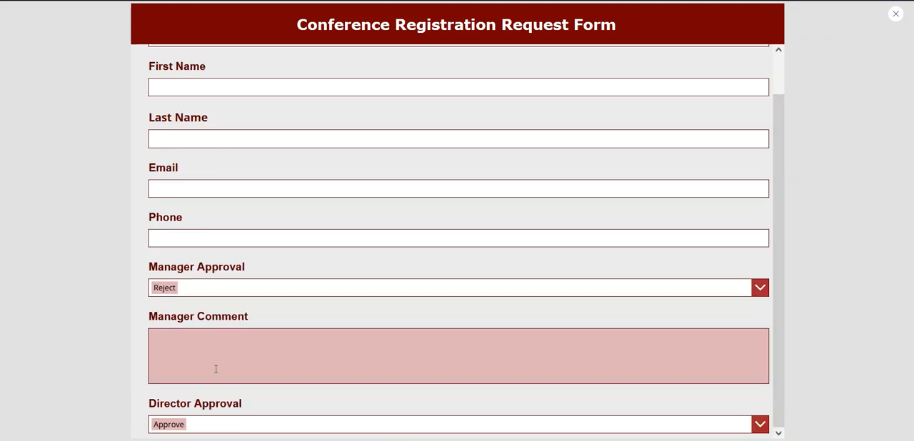
pyautogui.click(212, 291)
pyautogui.click(197, 331)
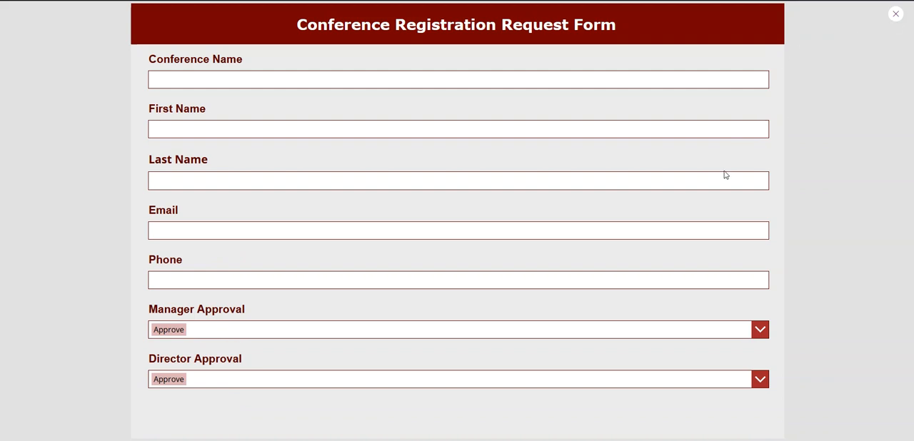
# - Set Manager Approval and Director Approval to Reject to check both comment fields, and close the preview
pyautogui.click(683, 334)
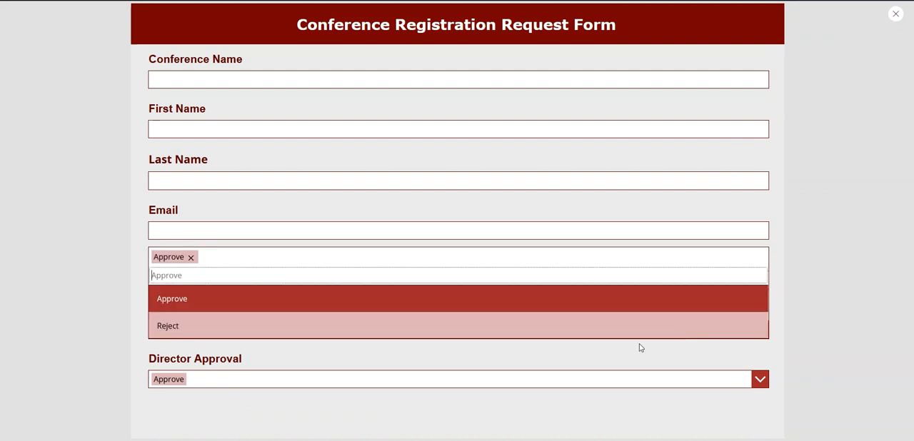
pyautogui.click(220, 325)
pyautogui.scroll(-2, 258, 350)
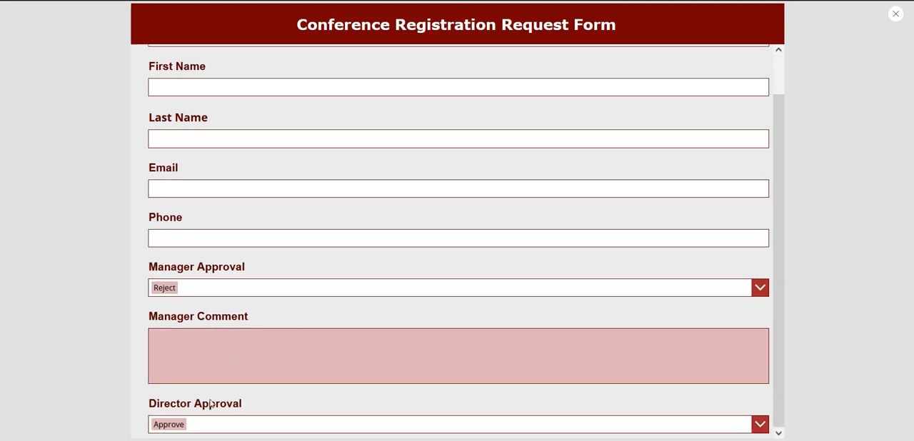
pyautogui.click(209, 428)
pyautogui.click(191, 424)
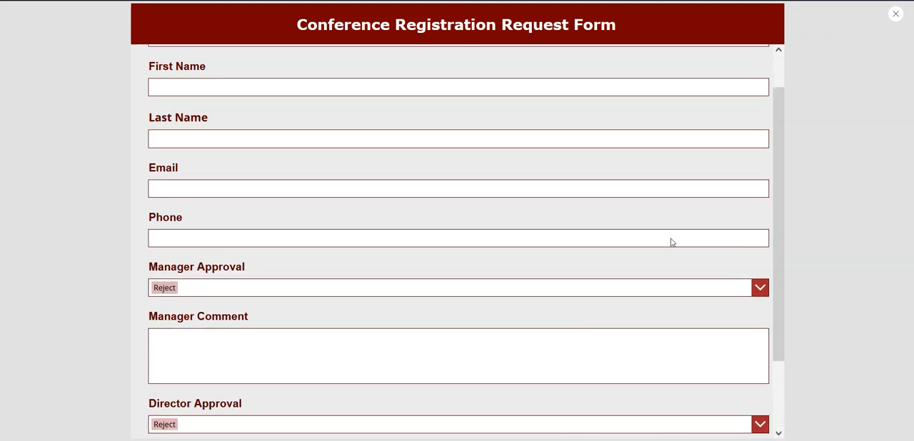
pyautogui.scroll(-2, 704, 232)
pyautogui.click(896, 13)
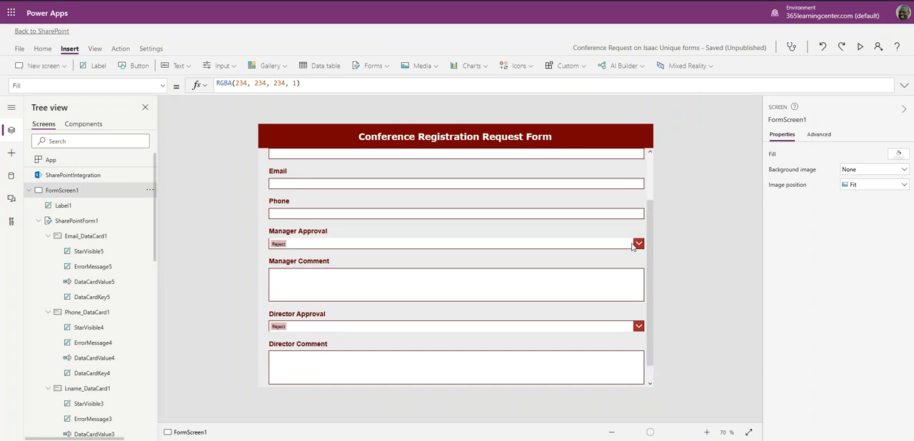
pyautogui.scroll(2, 618, 246)
pyautogui.scroll(-2, 616, 242)
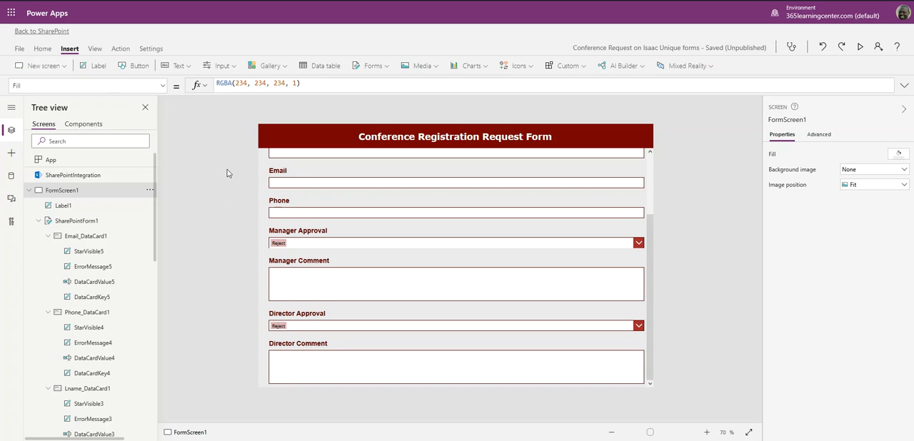
# - Save the customized Conference Request form and publish it to SharePoint
pyautogui.click(20, 48)
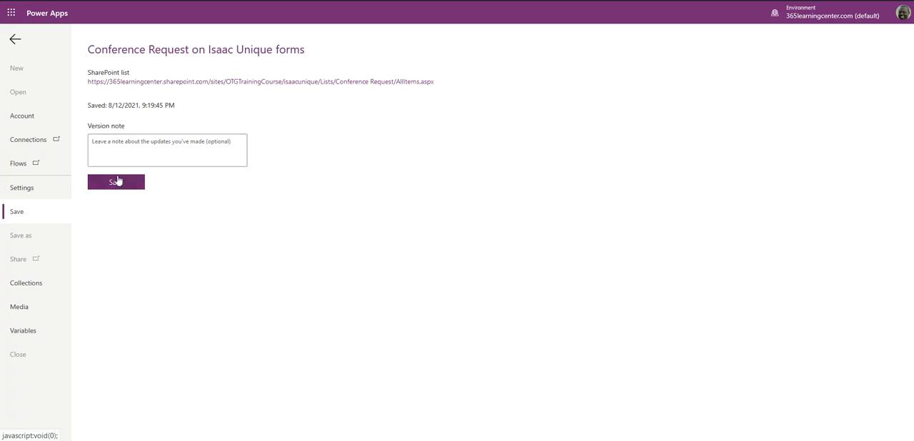
pyautogui.click(114, 186)
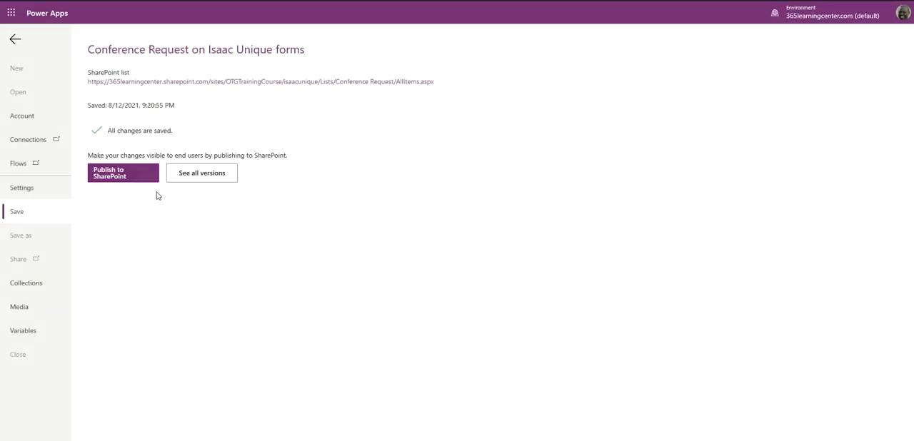
pyautogui.click(122, 174)
pyautogui.click(520, 251)
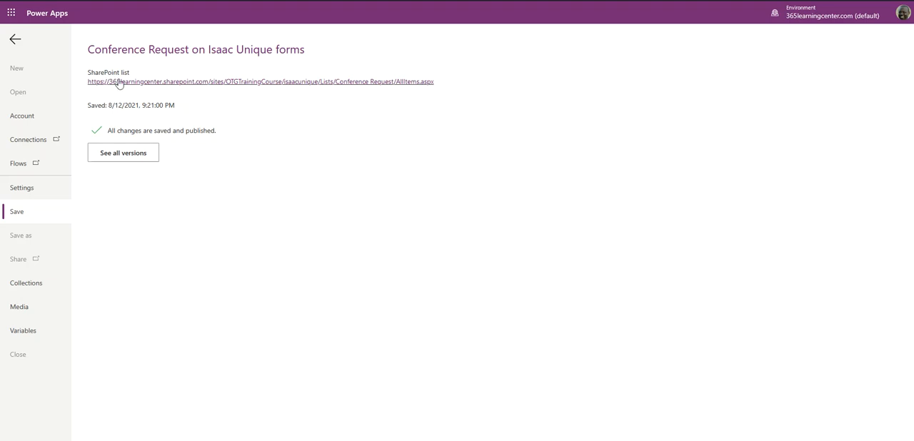
# - Switch to the Conference Request list in SharePoint and review the published form for a new item from header to approval fields
pyautogui.click(262, 83)
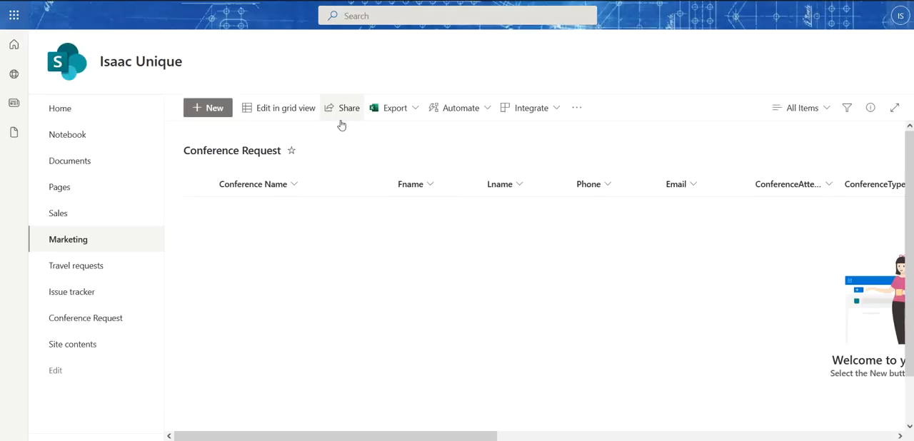
pyautogui.click(209, 113)
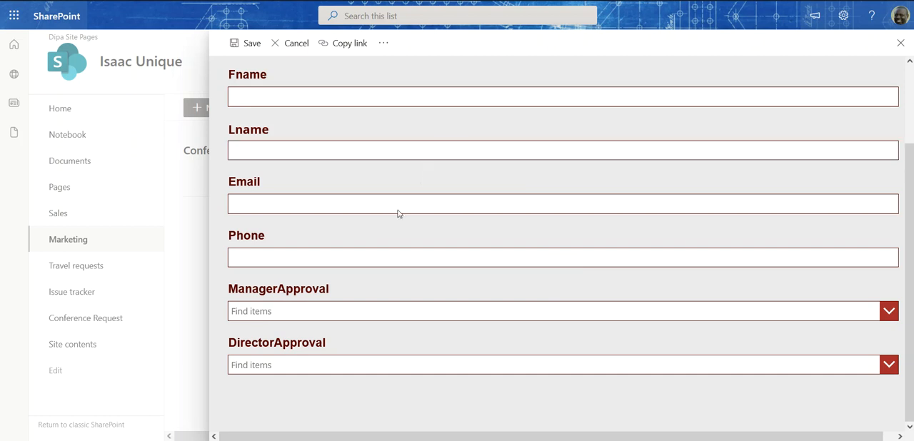
pyautogui.scroll(2, 385, 254)
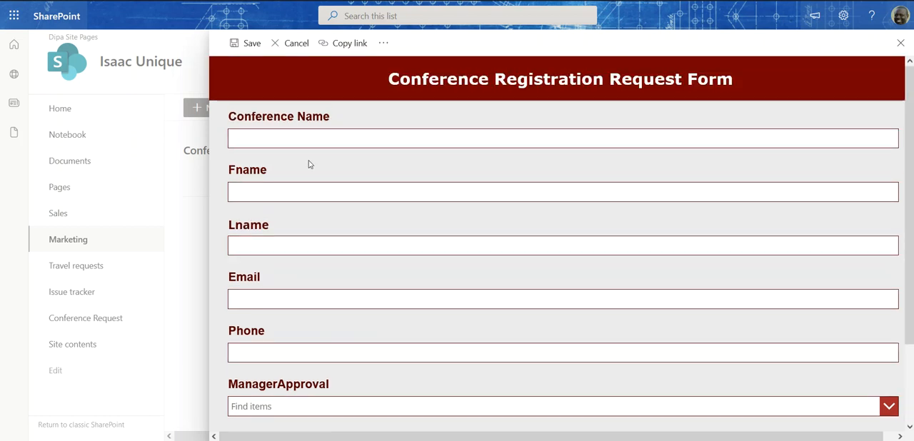
pyautogui.scroll(-2, 312, 163)
pyautogui.scroll(2, 362, 188)
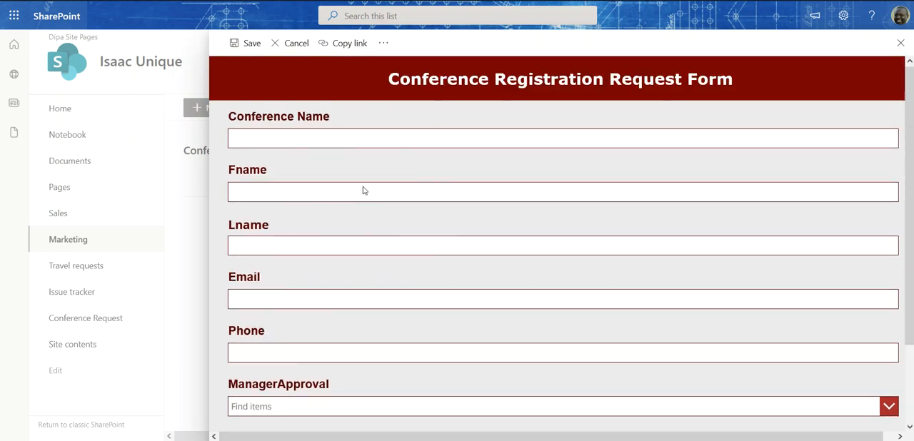
pyautogui.scroll(-2, 536, 171)
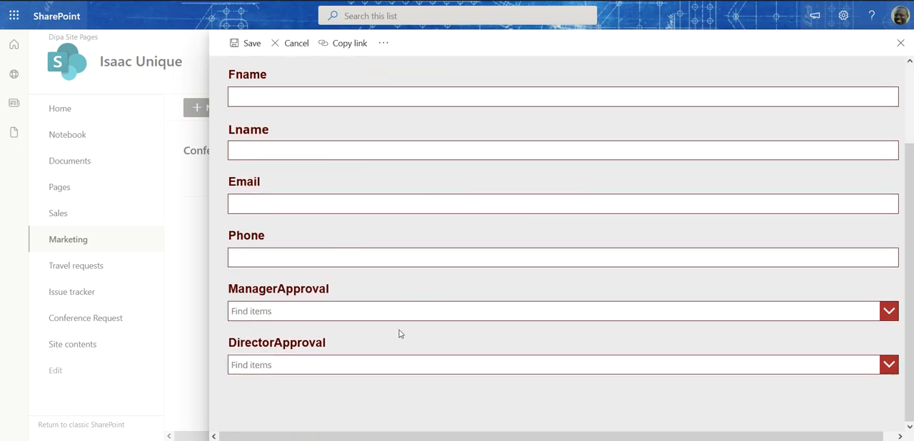
pyautogui.scroll(2, 402, 285)
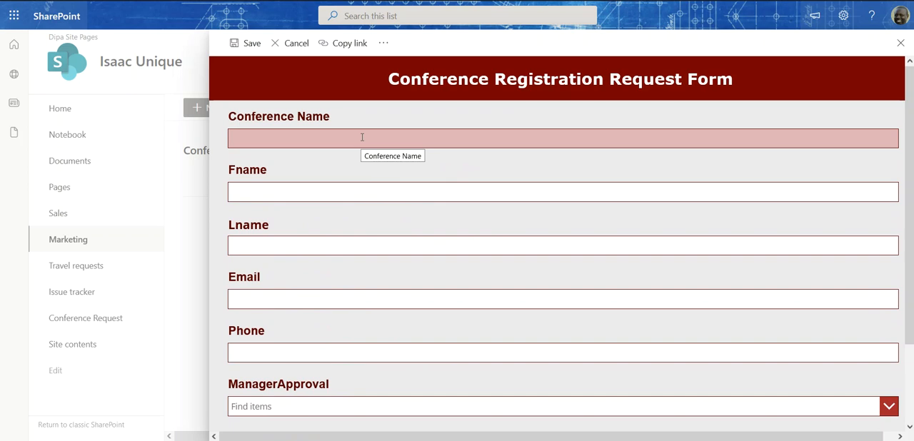
pyautogui.scroll(-2, 364, 141)
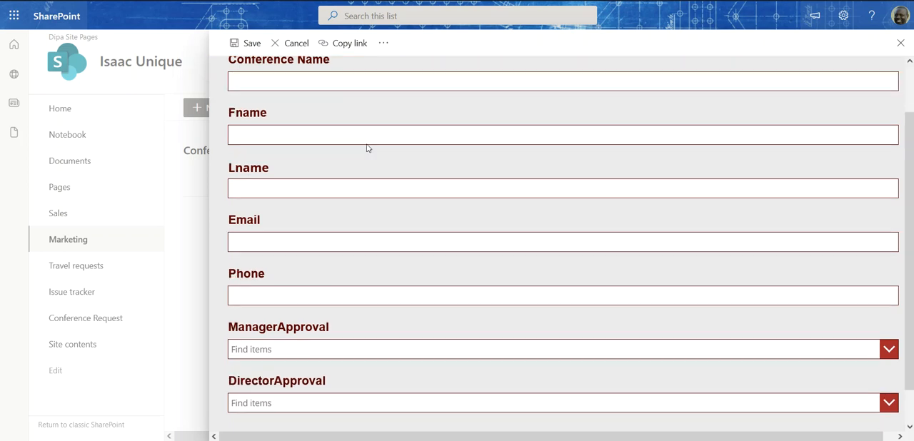
# - Choose Reject for both ManagerApproval and DirectorApproval in the new item form to test the comment fields
pyautogui.click(889, 341)
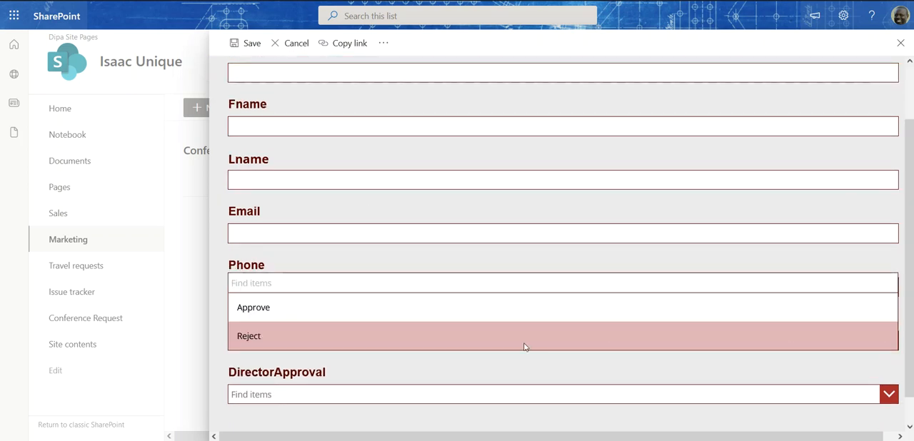
pyautogui.click(279, 335)
pyautogui.scroll(-1, 448, 289)
pyautogui.scroll(-1, 631, 334)
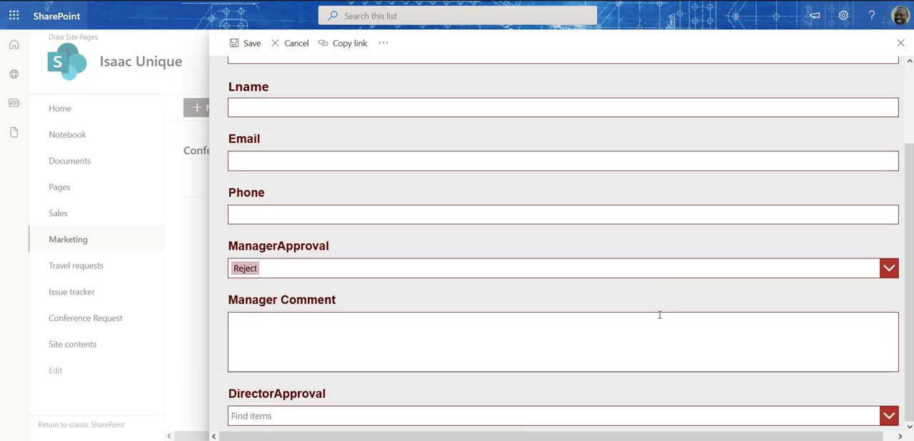
pyautogui.click(661, 414)
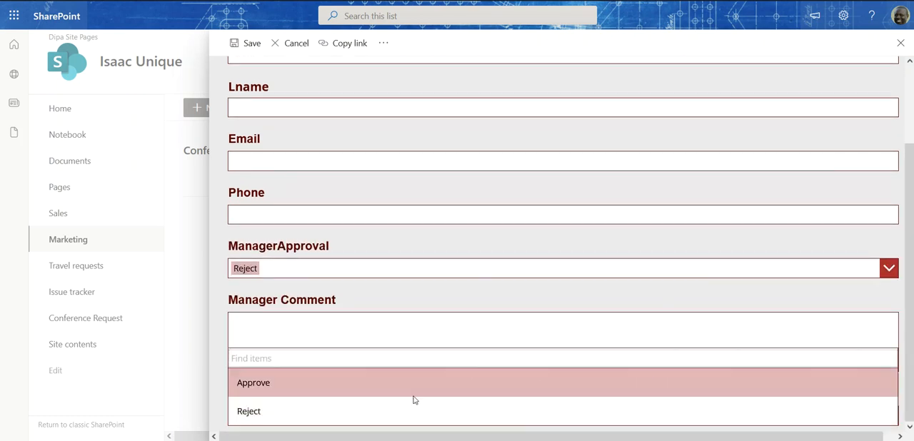
pyautogui.click(337, 412)
pyautogui.scroll(-2, 508, 251)
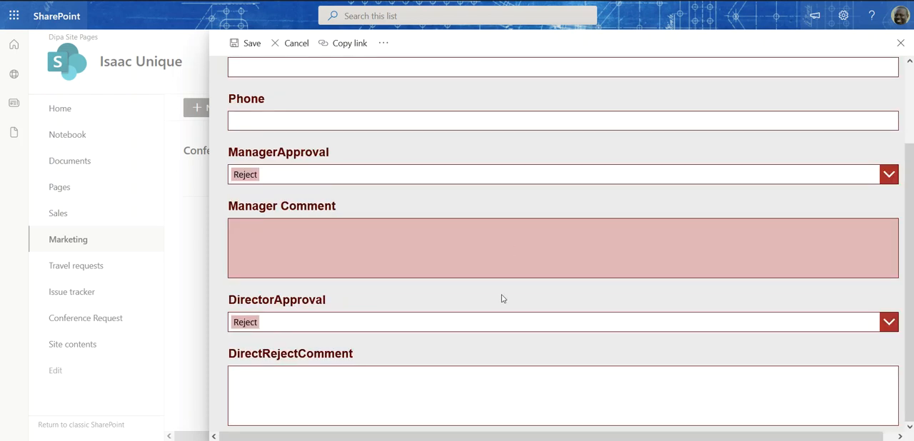
# - Change ManagerApproval and DirectorApproval to Approve to test hiding the comment fields, and cancel the new item
pyautogui.click(285, 180)
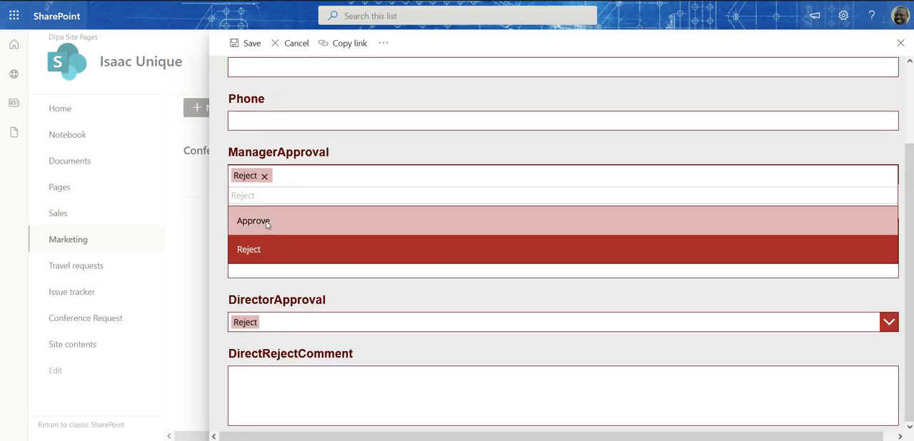
pyautogui.click(273, 209)
pyautogui.click(285, 327)
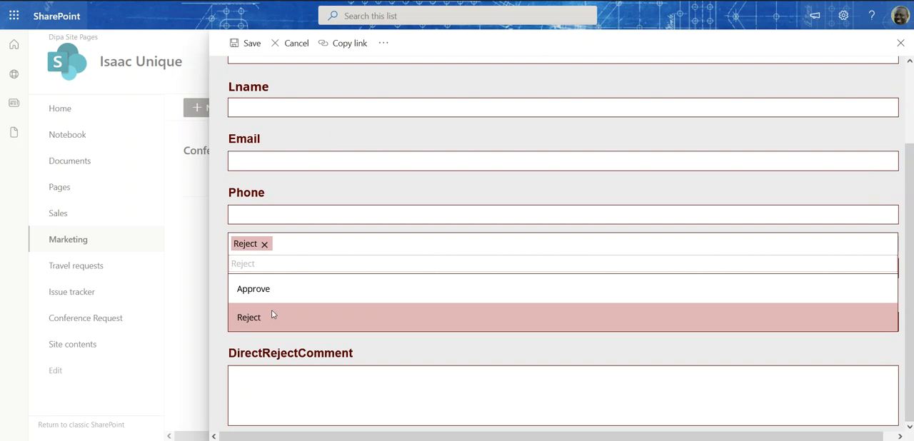
pyautogui.click(285, 288)
pyautogui.scroll(3, 314, 190)
pyautogui.click(303, 44)
# - Open another blank Conference Request item and look over the form's title header, input fields and approval choices
pyautogui.click(208, 113)
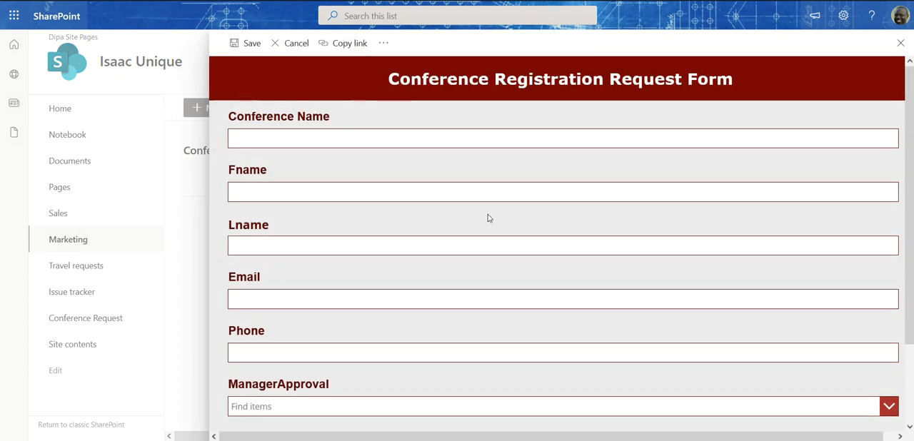
pyautogui.scroll(-1, 483, 220)
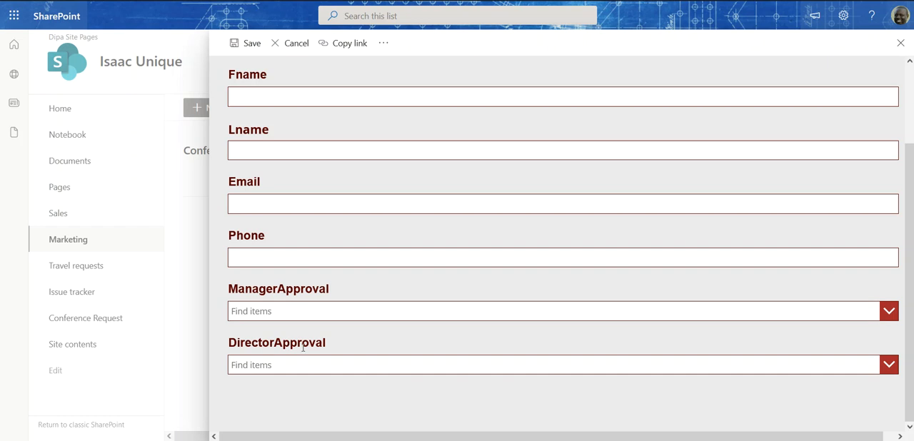
pyautogui.scroll(2, 314, 321)
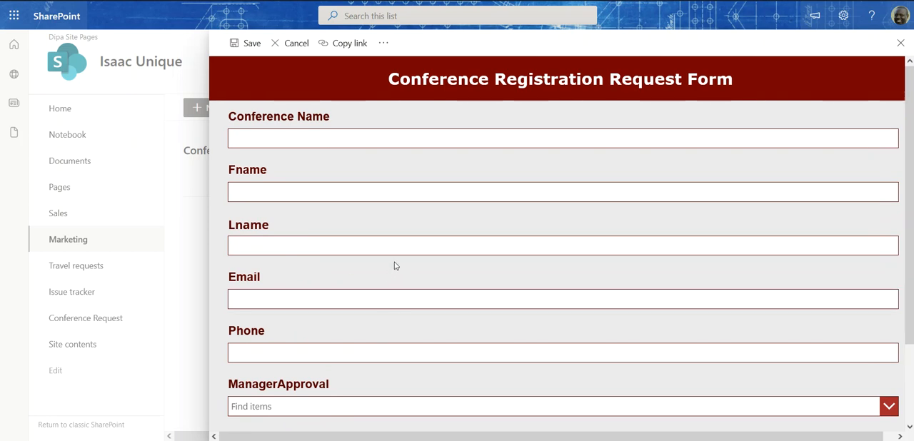
pyautogui.scroll(-2, 399, 255)
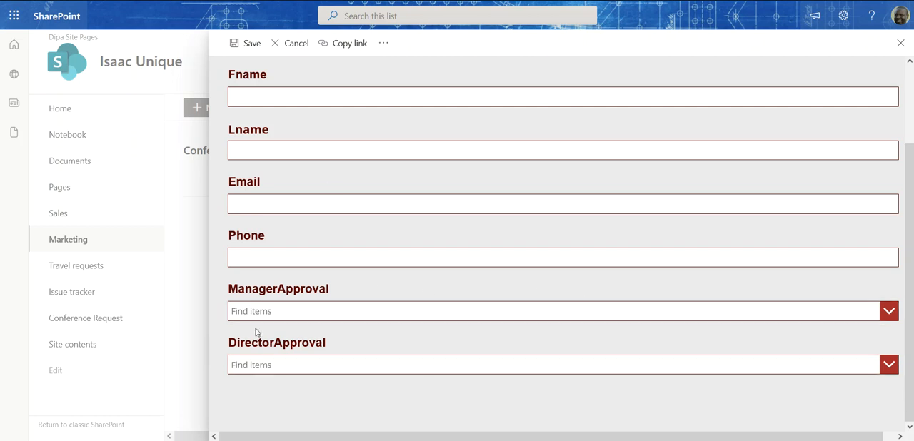
pyautogui.scroll(2, 375, 286)
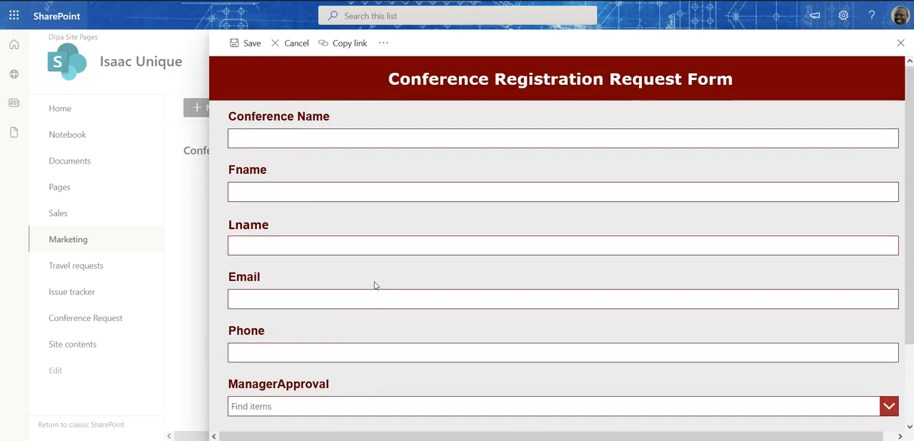